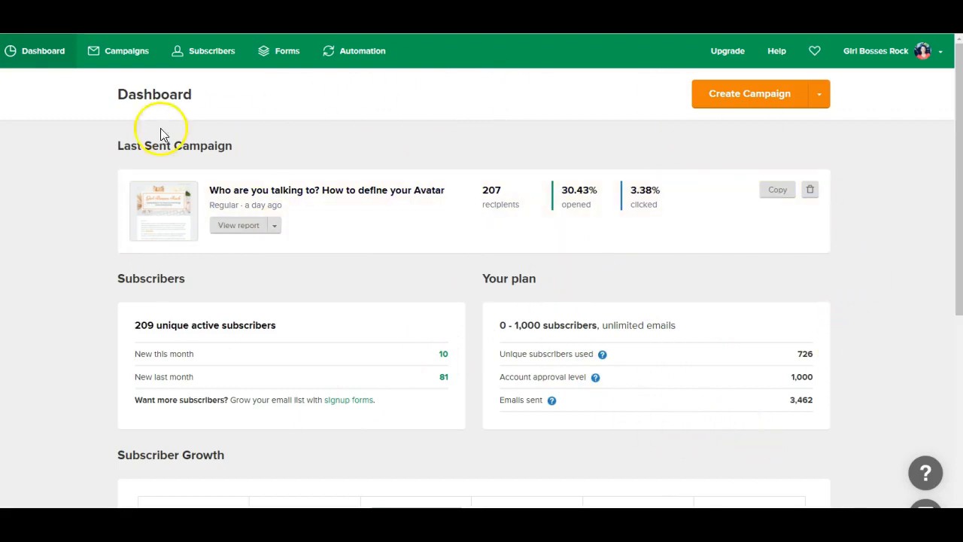
- Navigate from the dashboard to the Subscribers Groups list
click(39, 60)
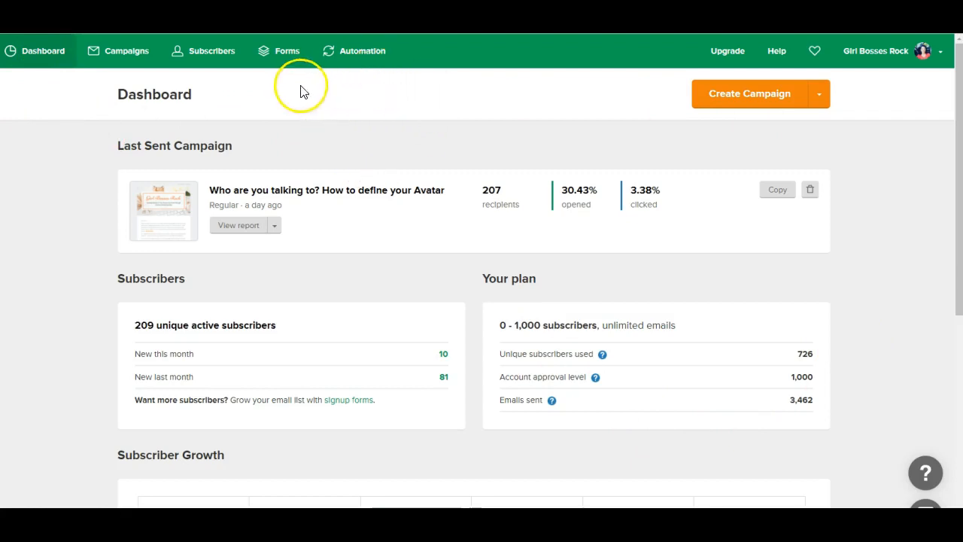
click(216, 59)
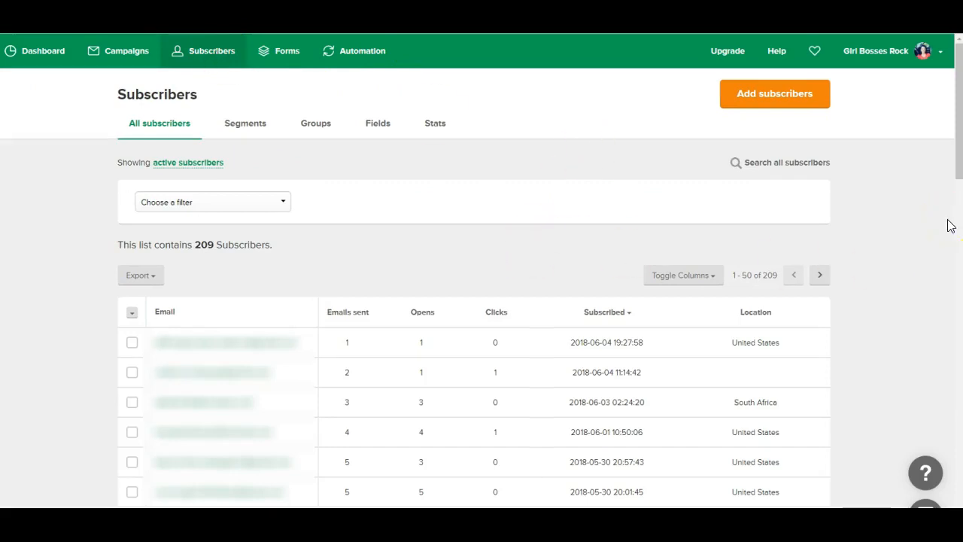
click(319, 128)
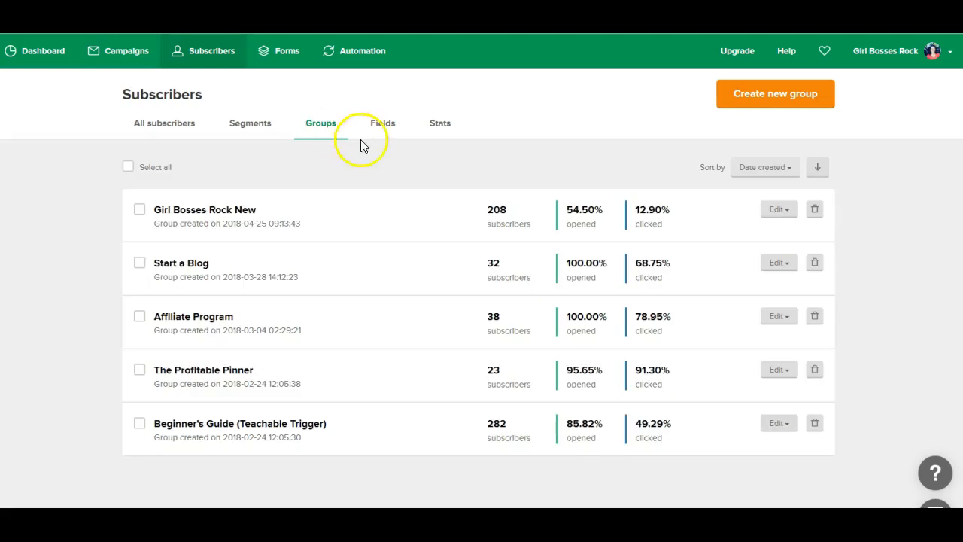
- Create a new subscriber group named Test
click(750, 100)
click(441, 123)
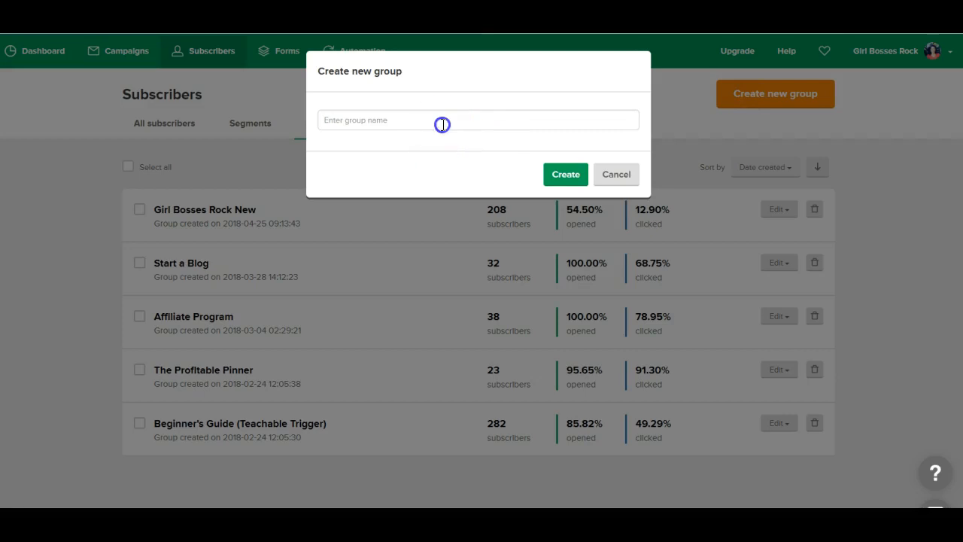
text(Test)
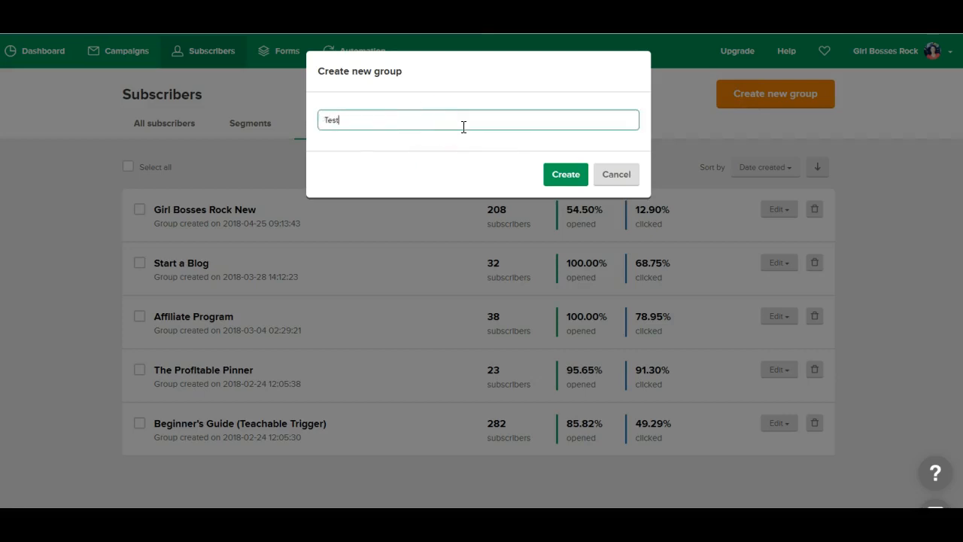
click(548, 169)
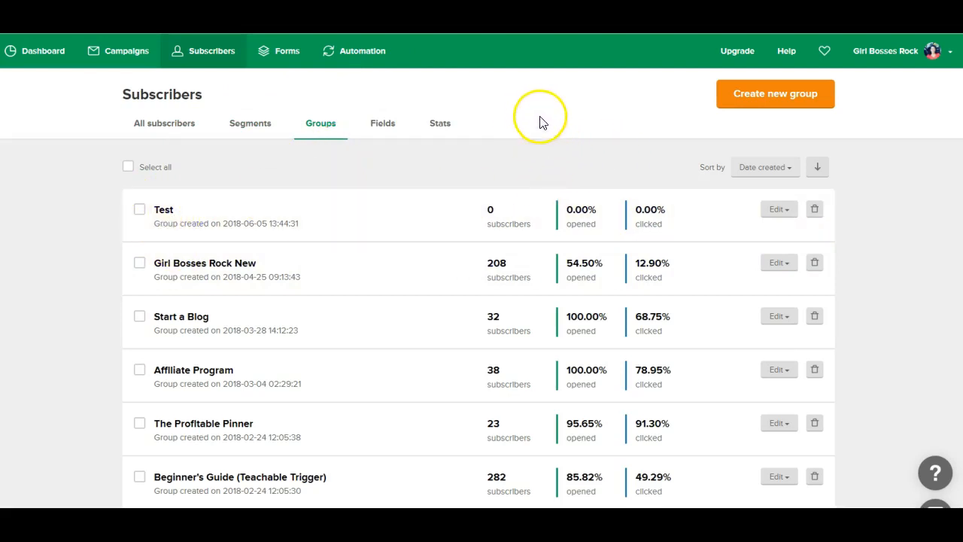
- Go to MailerLite's signup forms area
click(283, 54)
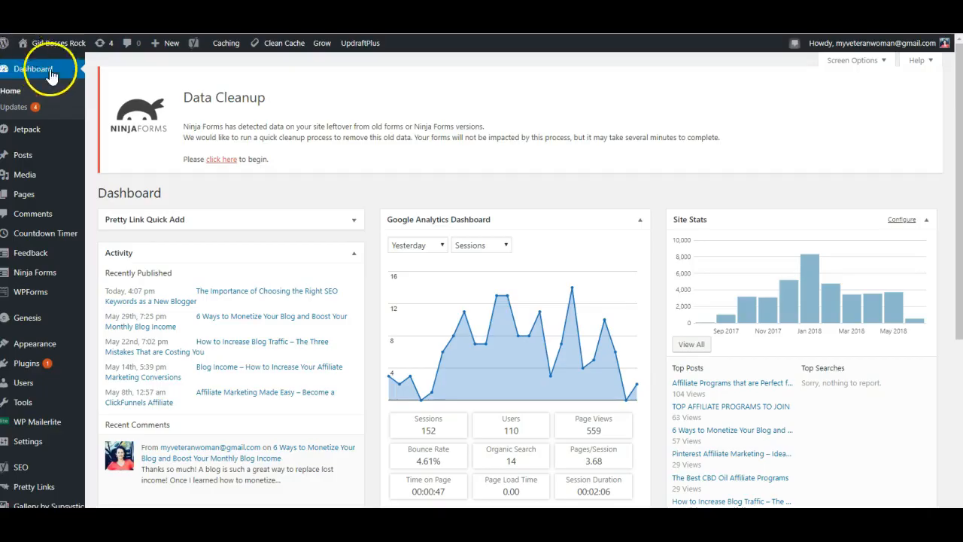
- View the live blog's sidebar signup box in a new tab, then show MailerLite's embedded forms
right_click(45, 44)
click(76, 66)
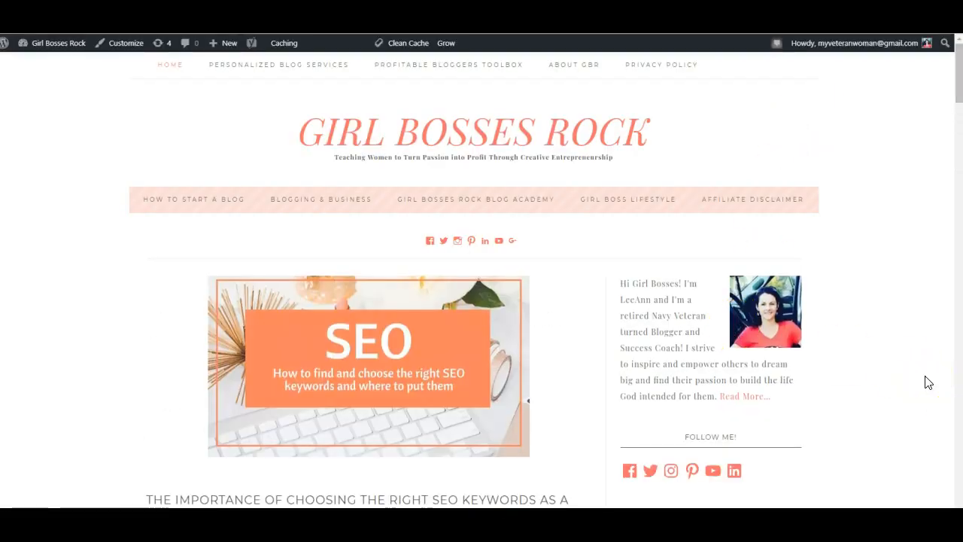
scroll(928, 382, down, 2)
scroll(928, 382, down, 1)
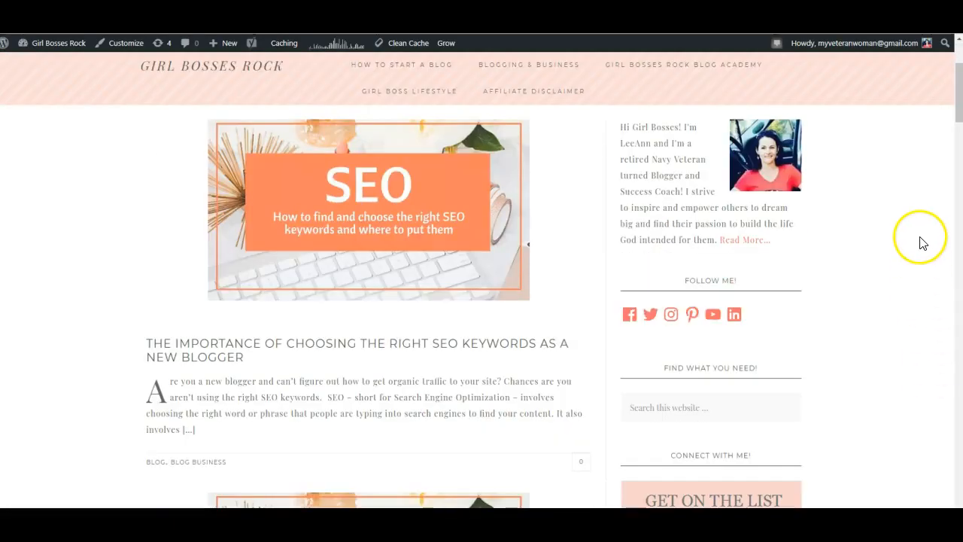
drag(957, 111, 955, 138)
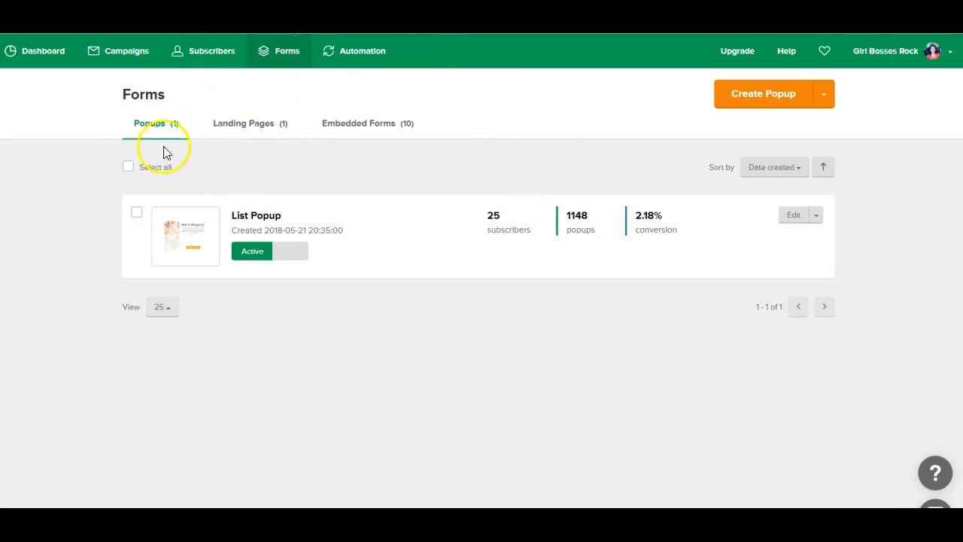
click(343, 129)
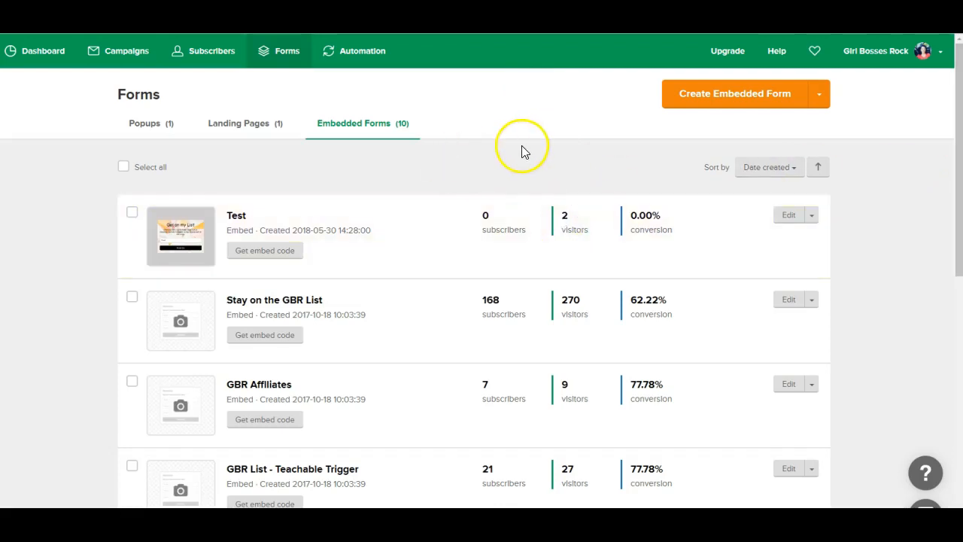
- Create an embedded form named Test and assign it to the Test group
scroll(496, 154, down, 3)
scroll(346, 429, down, 5)
scroll(349, 425, up, 2)
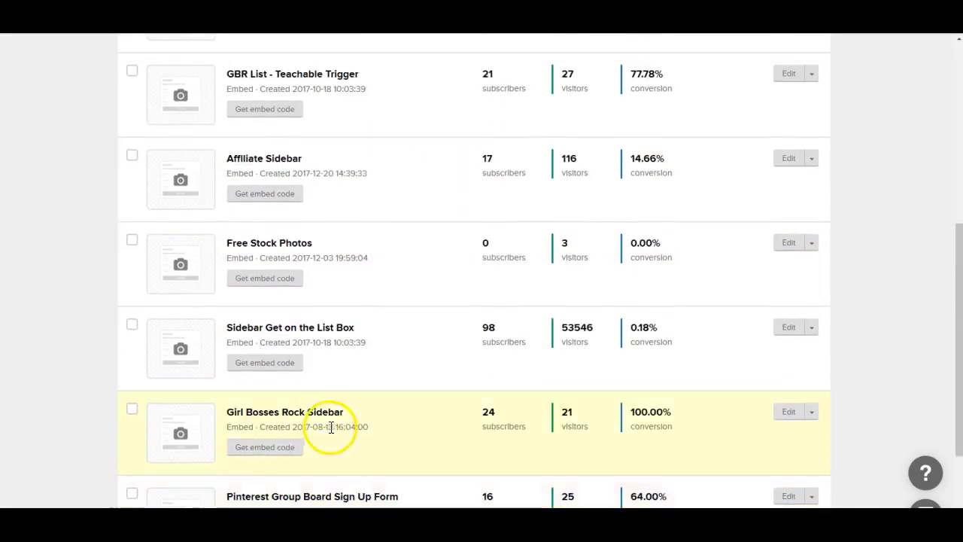
scroll(335, 419, up, 6)
click(737, 98)
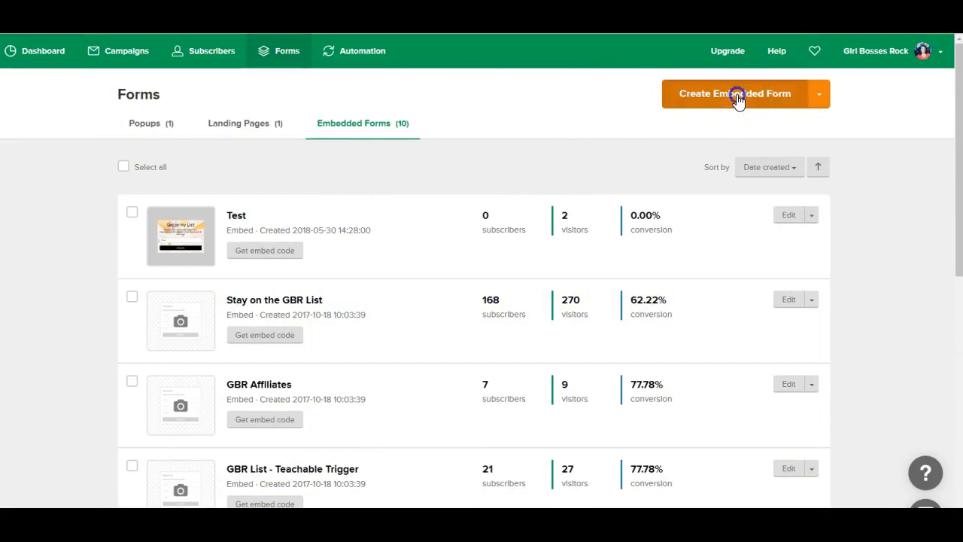
click(188, 184)
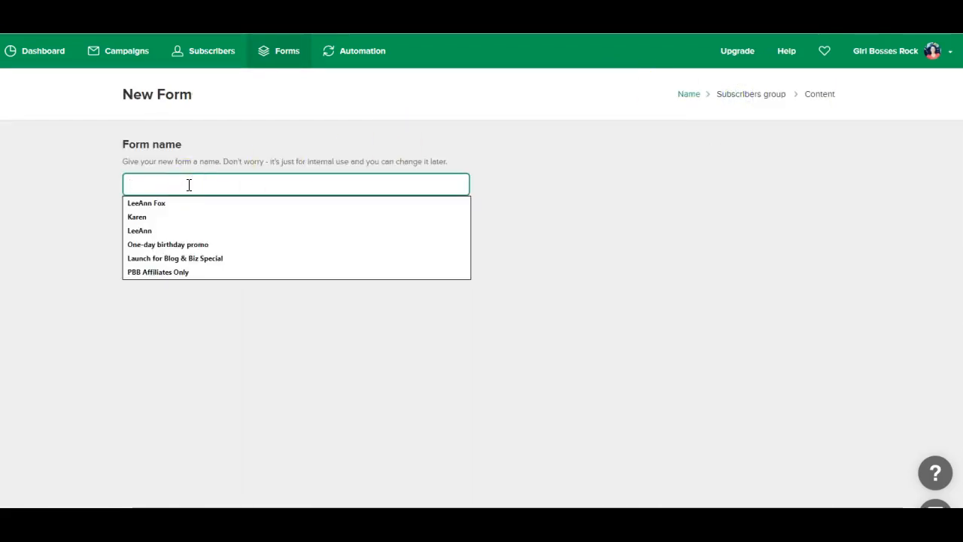
text(Test)
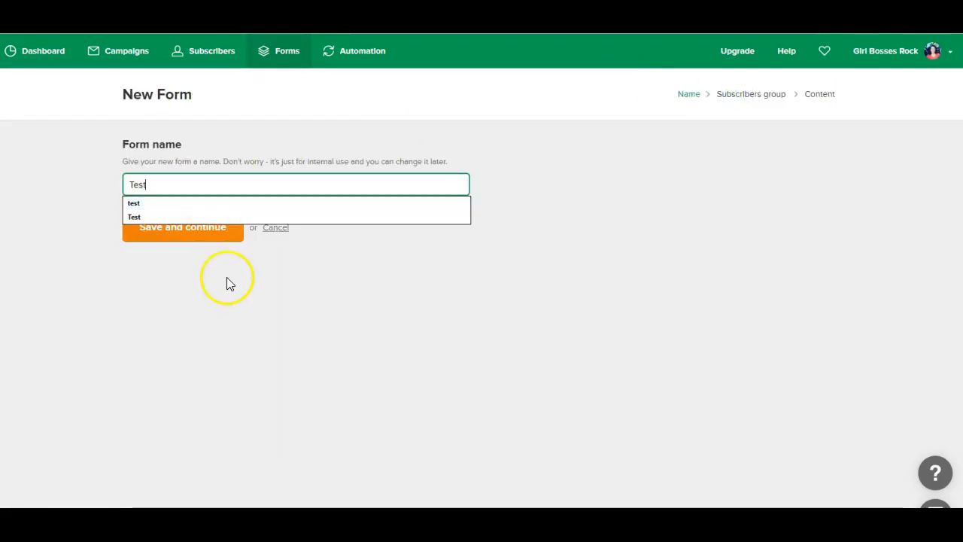
click(198, 230)
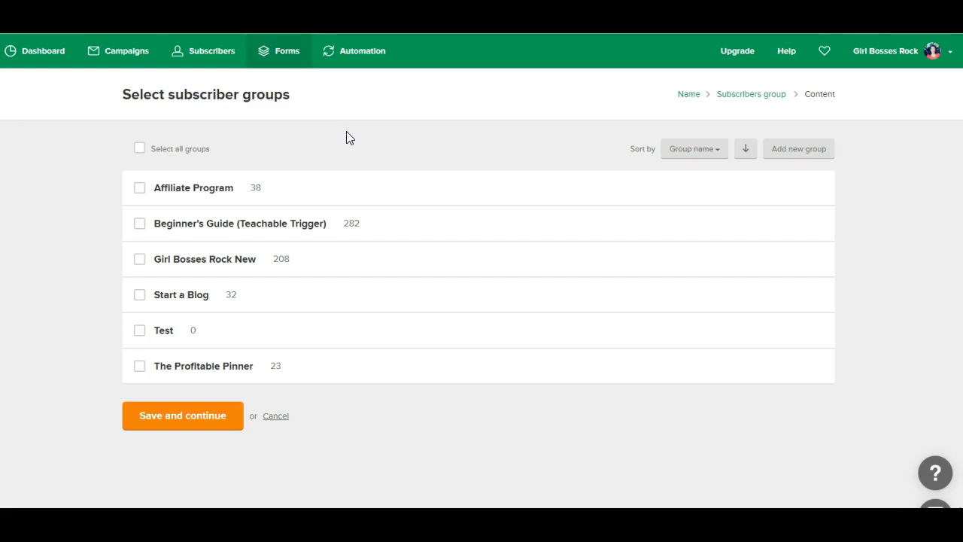
click(139, 333)
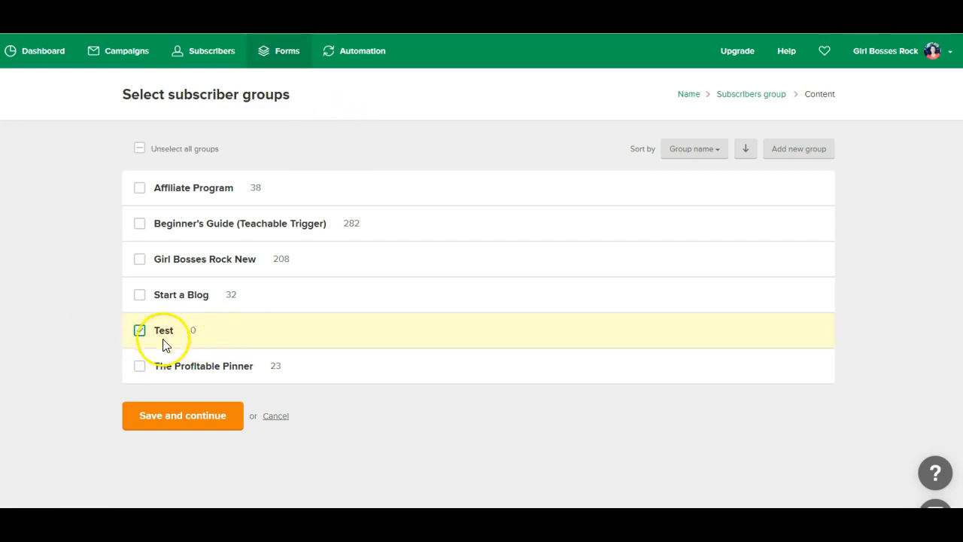
click(190, 424)
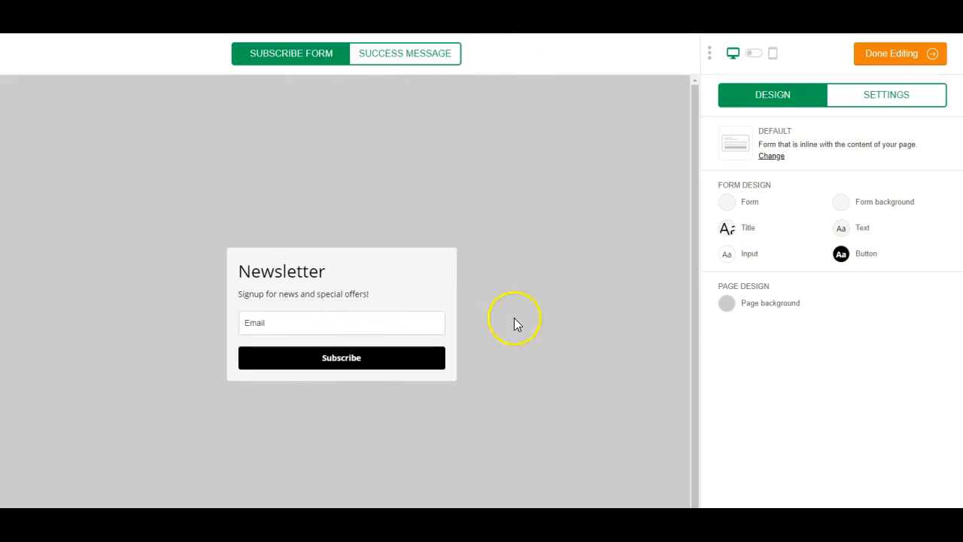
- Open the form's title and description block for editing
click(346, 294)
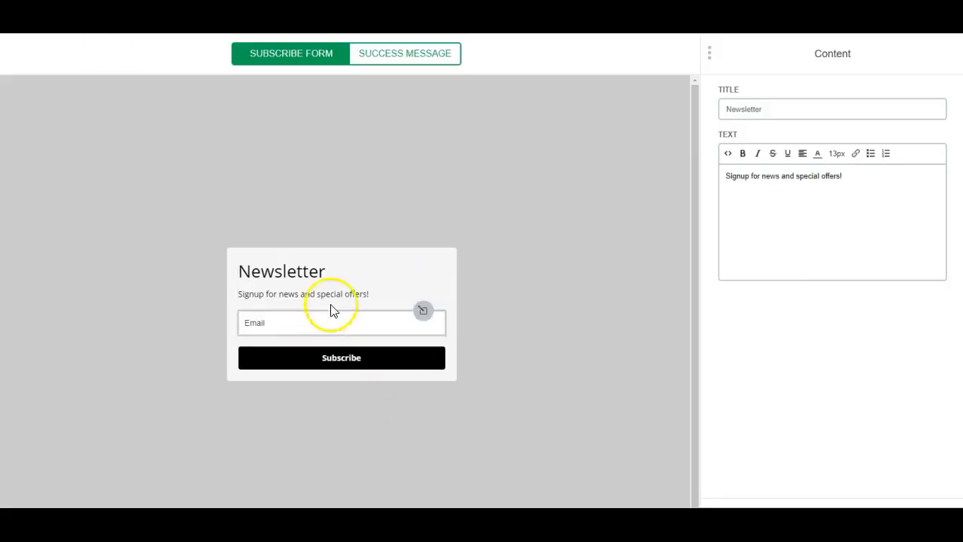
- Overwrite the default description with 'Get signed up for weekly recipes and tips for staying organized as a'
click(333, 284)
drag(811, 173, 715, 175)
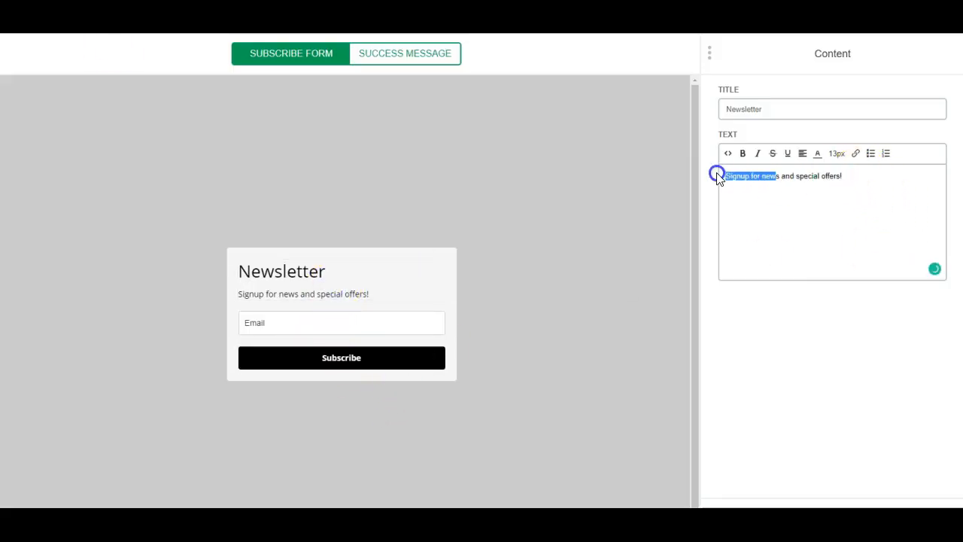
click(867, 177)
triple_click(866, 178)
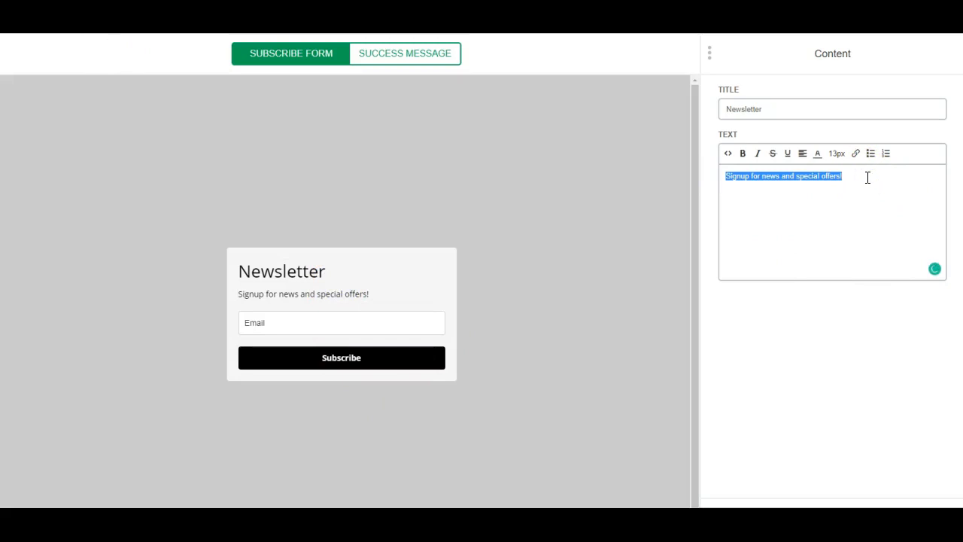
text(Get si)
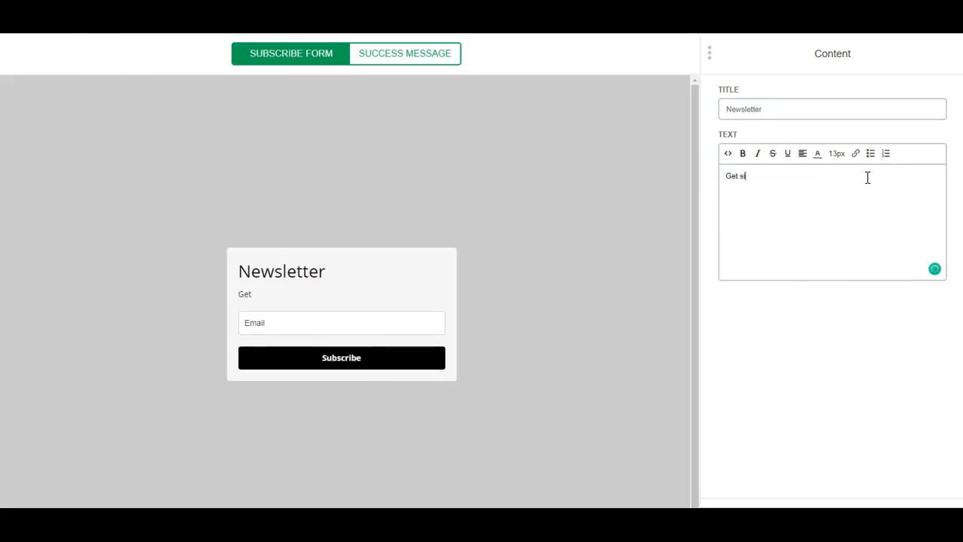
text(gned up for weekly )
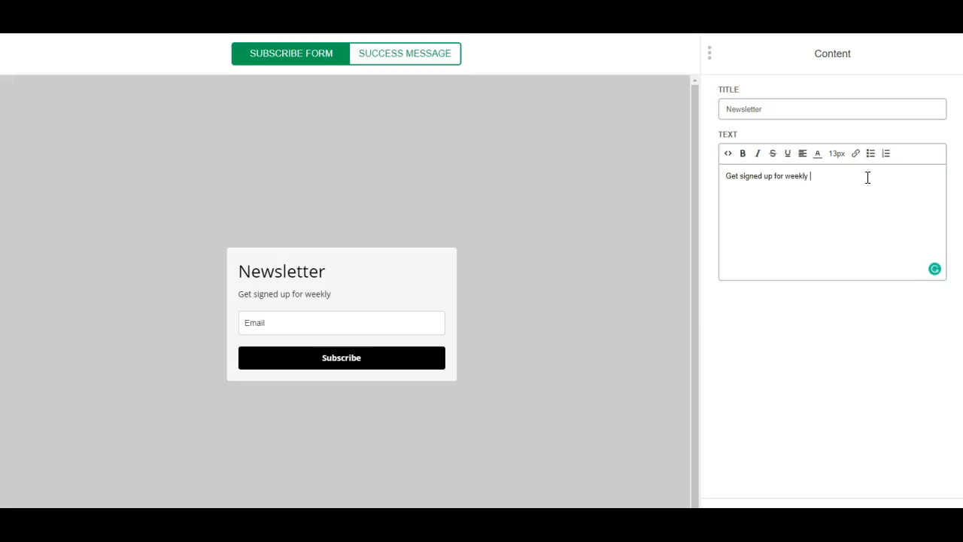
text(recipes and tips for staying or)
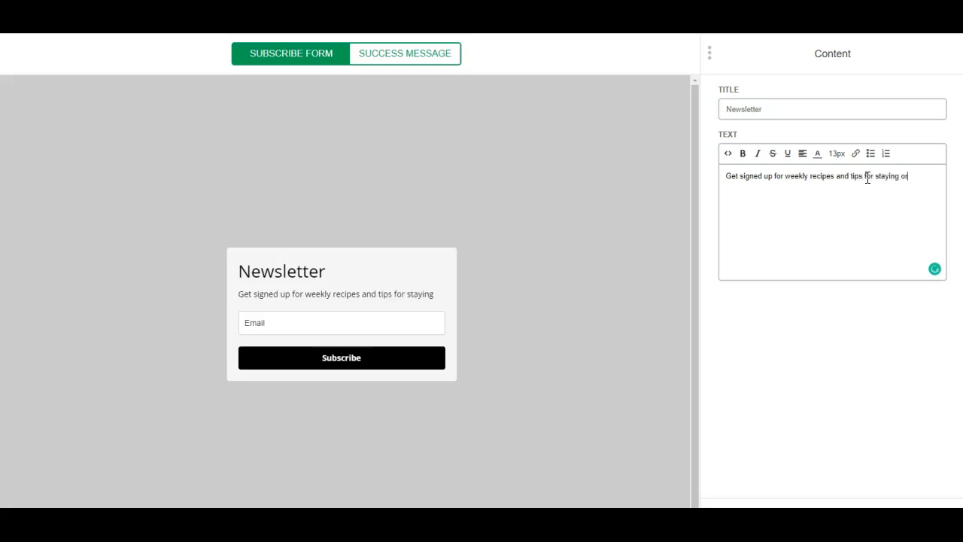
text(ganized as a new mom.)
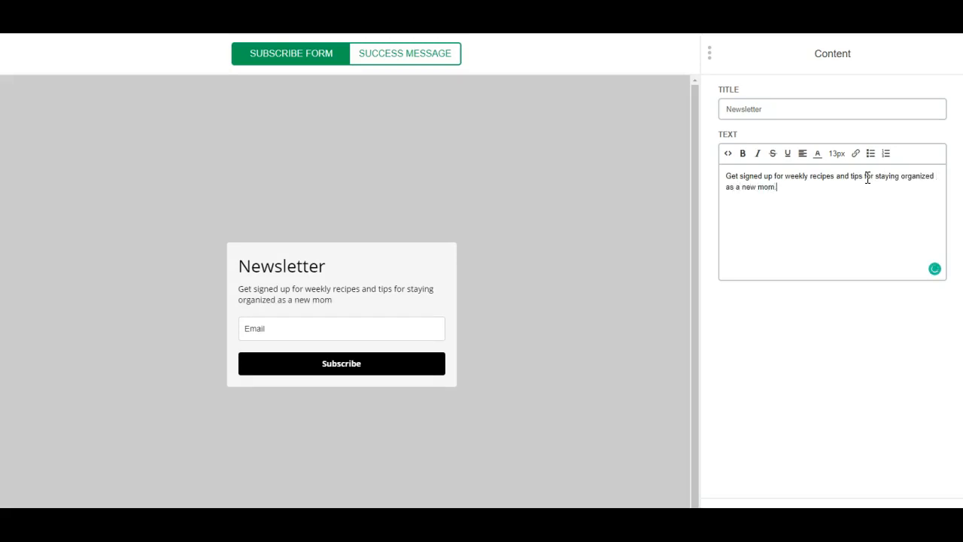
- Center-align the description text
drag(791, 185, 724, 176)
click(802, 153)
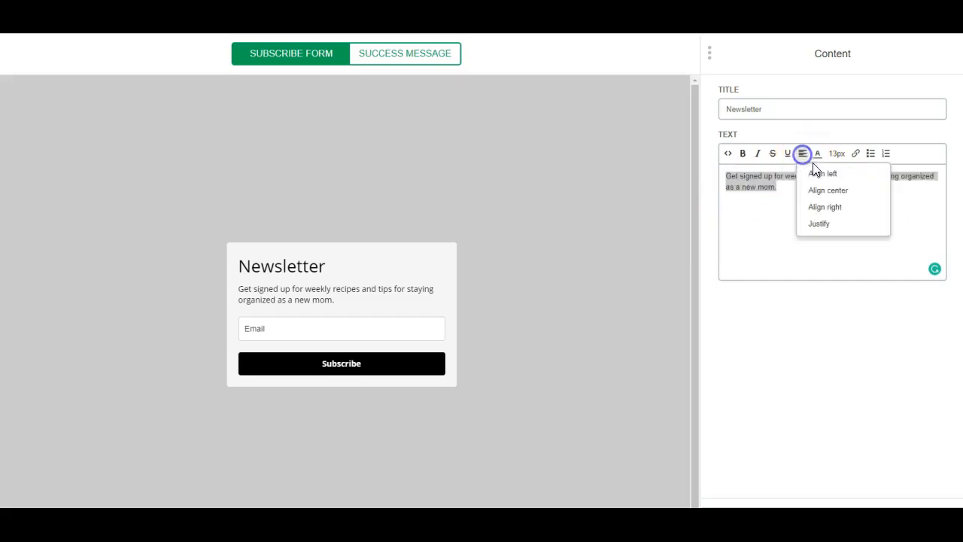
click(823, 193)
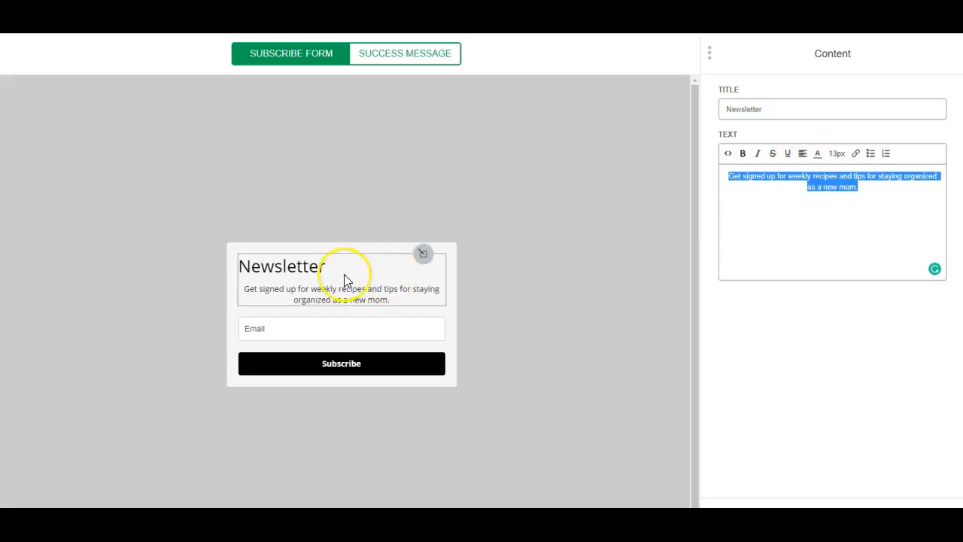
- Select the whole Newsletter title for replacement
click(802, 109)
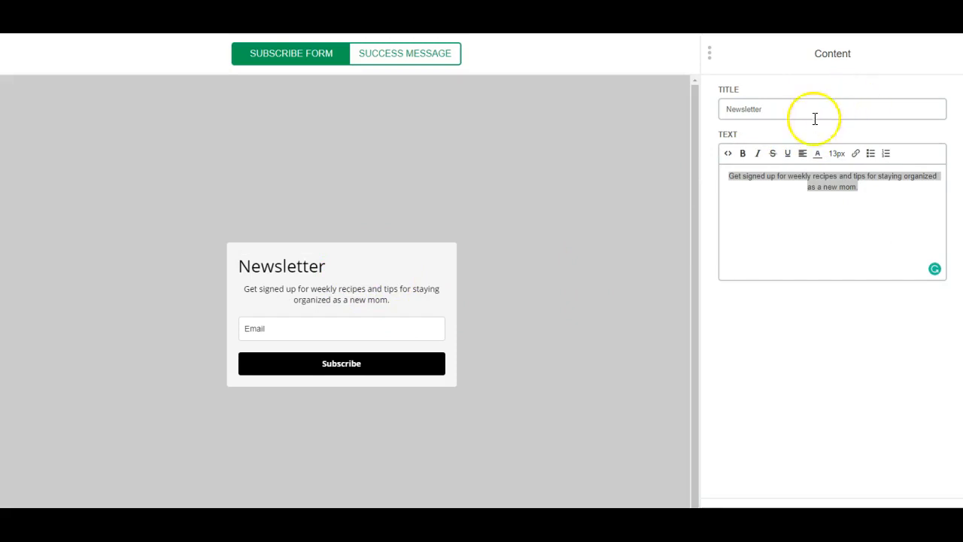
click(351, 268)
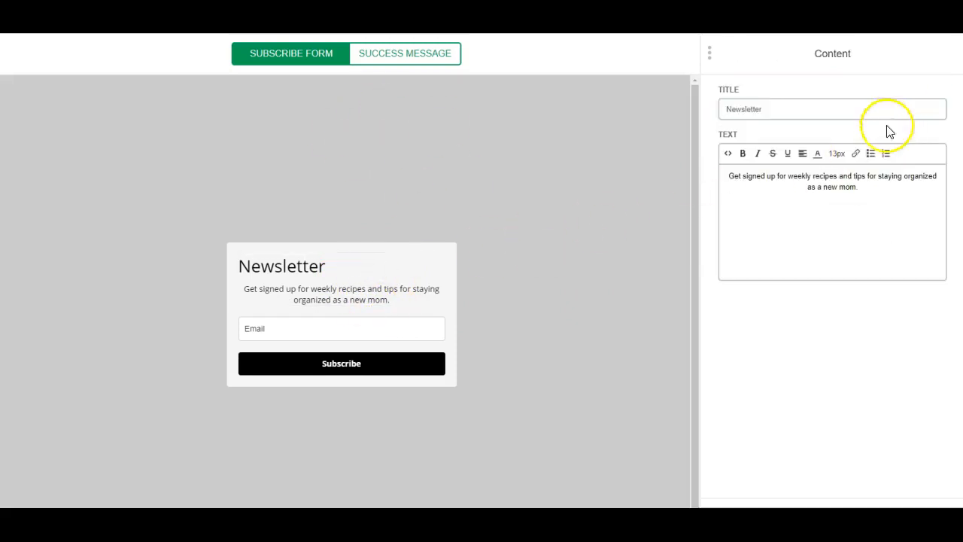
drag(775, 109, 692, 114)
- Delete the Newsletter title and add a LET'S CONNECT! heading above the description
key(BackSpace)
click(731, 175)
key(Return)
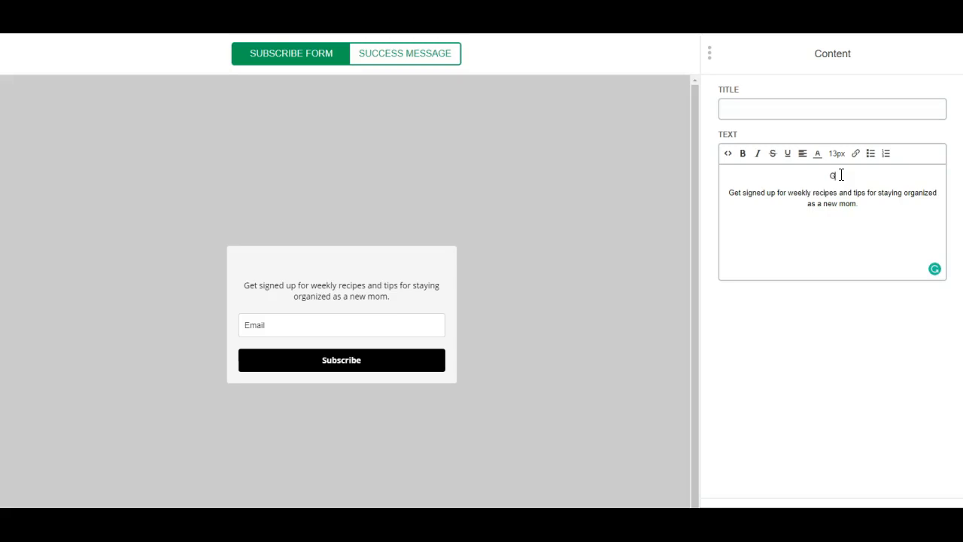
text(GET)
key(BackSpace)
key(BackSpace)
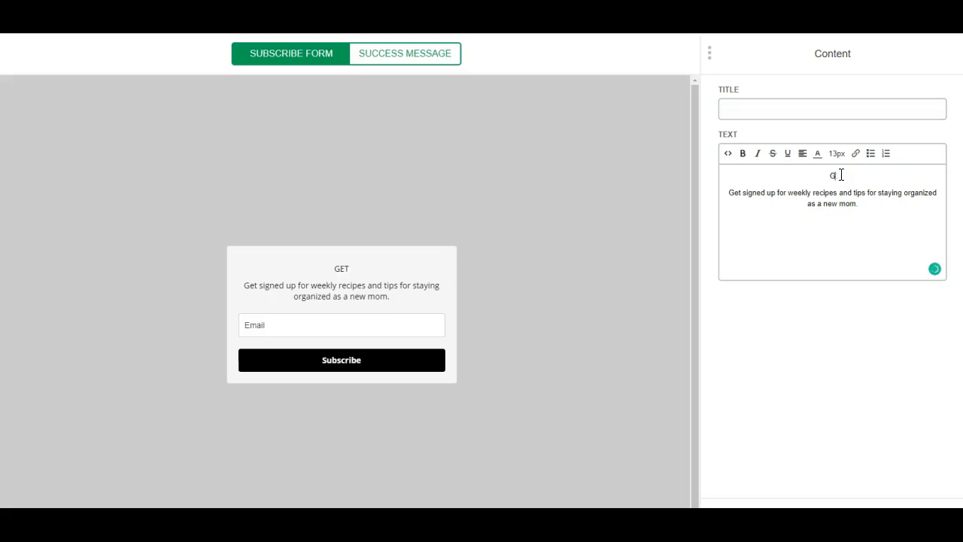
text(ET'S CONNECT!)
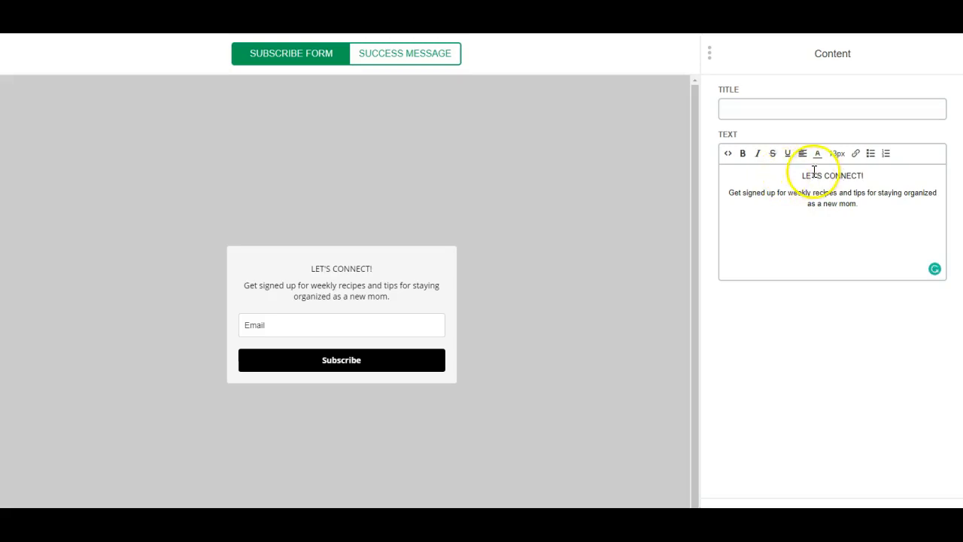
drag(799, 174, 873, 174)
- Make the LET'S CONNECT! heading black, bold and 30px
click(817, 152)
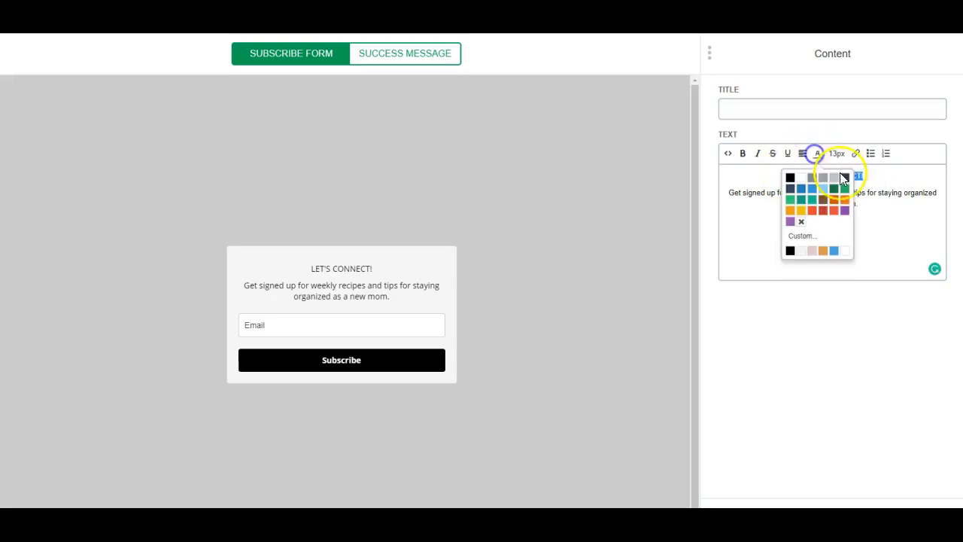
click(788, 179)
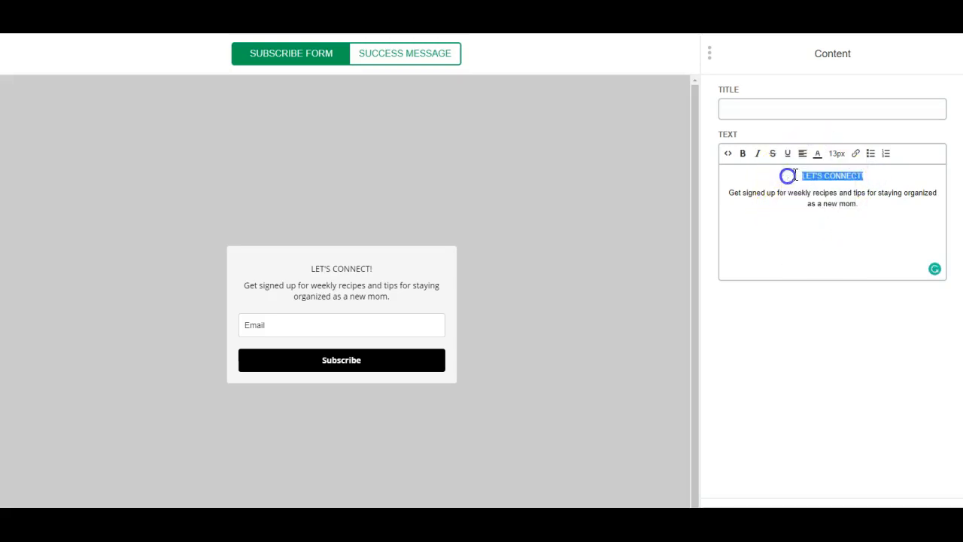
click(837, 153)
click(853, 274)
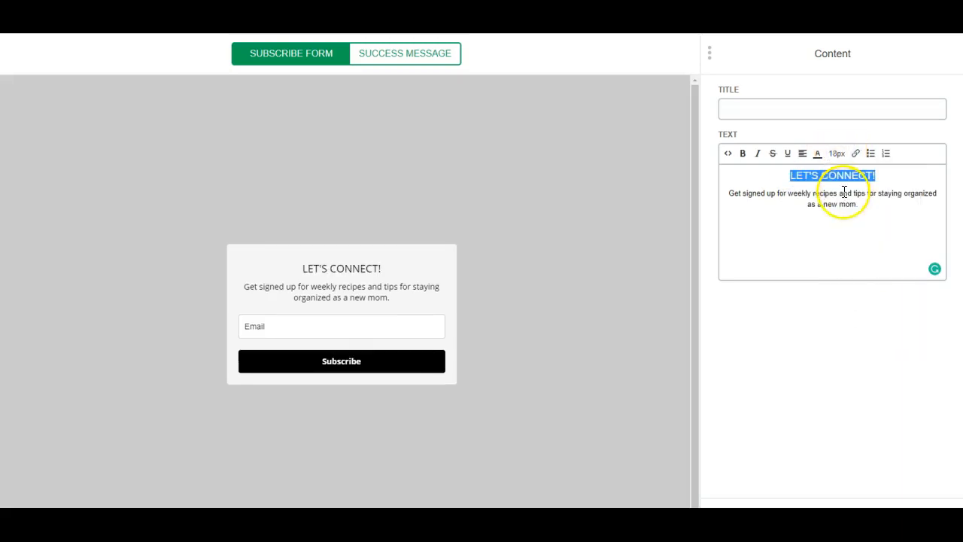
click(742, 153)
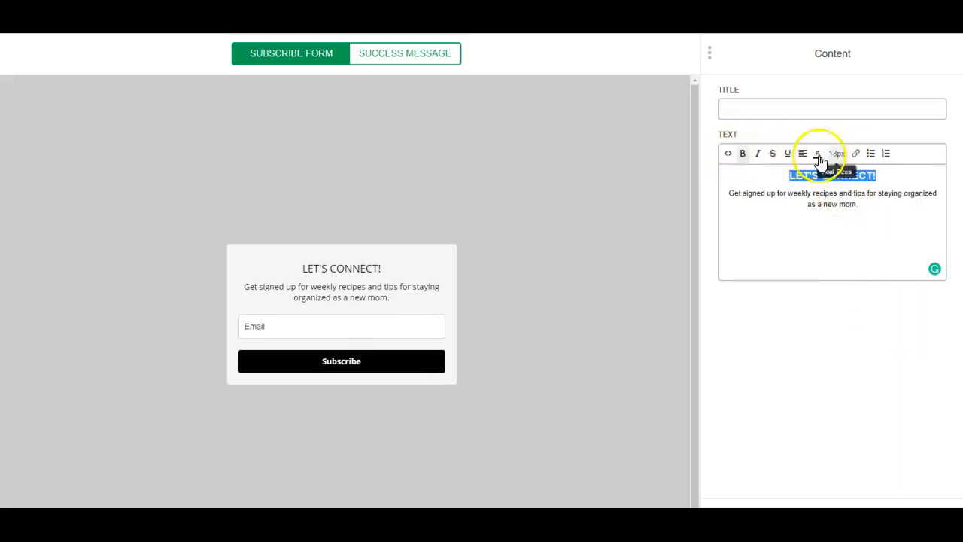
click(817, 154)
click(837, 153)
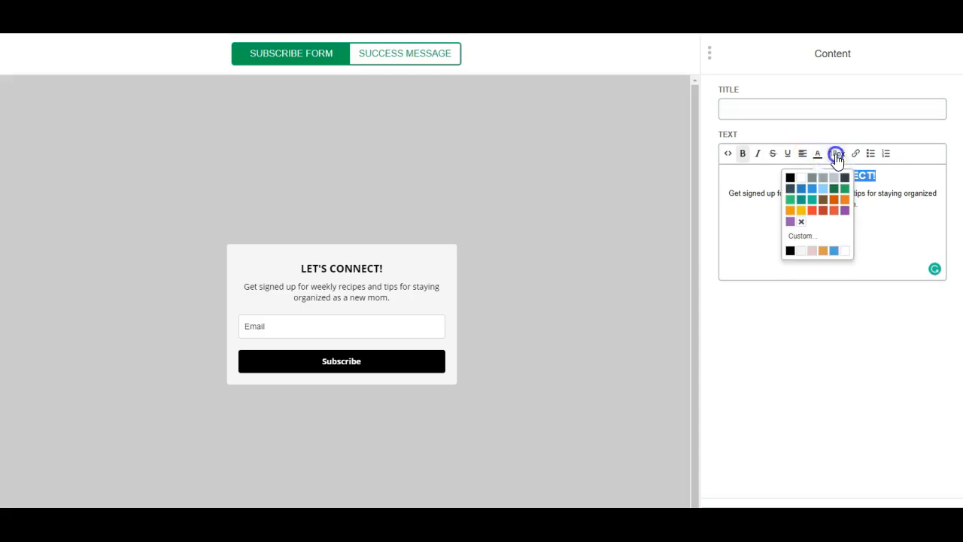
click(849, 308)
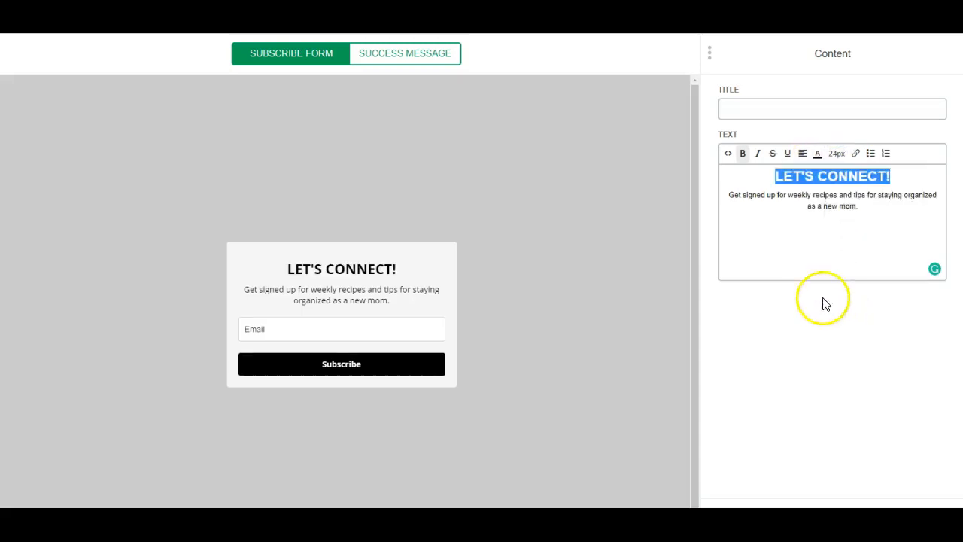
click(837, 154)
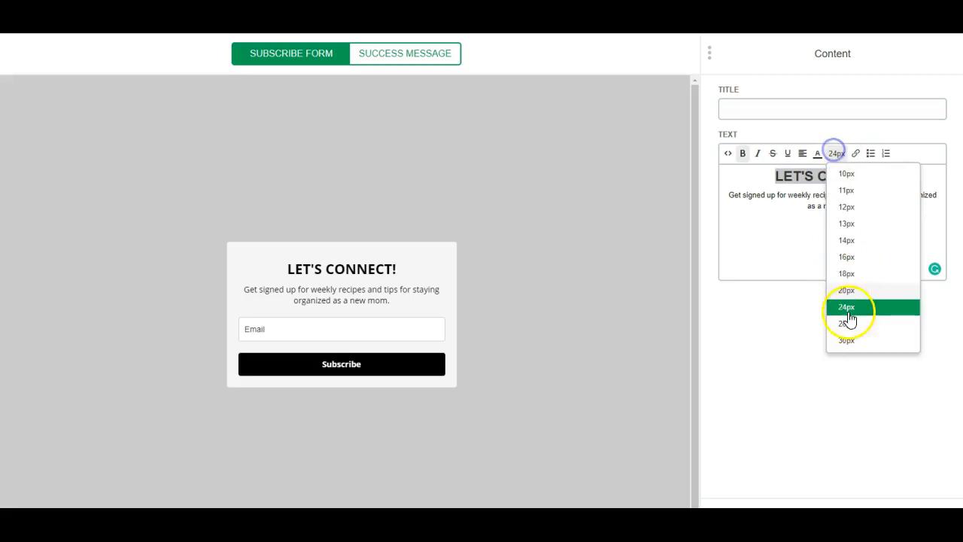
click(851, 307)
- Leave the text editor and open the form's signup field settings
click(656, 377)
click(850, 216)
click(450, 275)
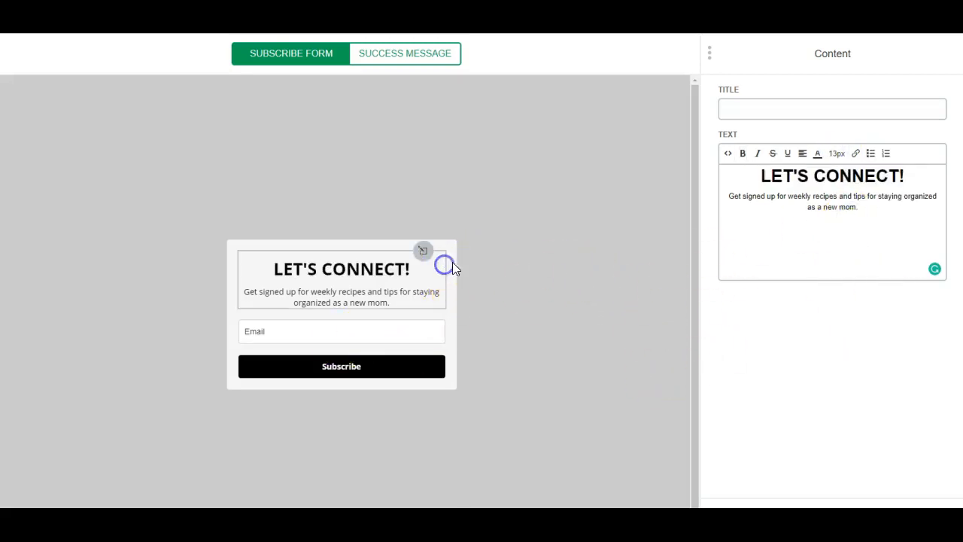
click(329, 371)
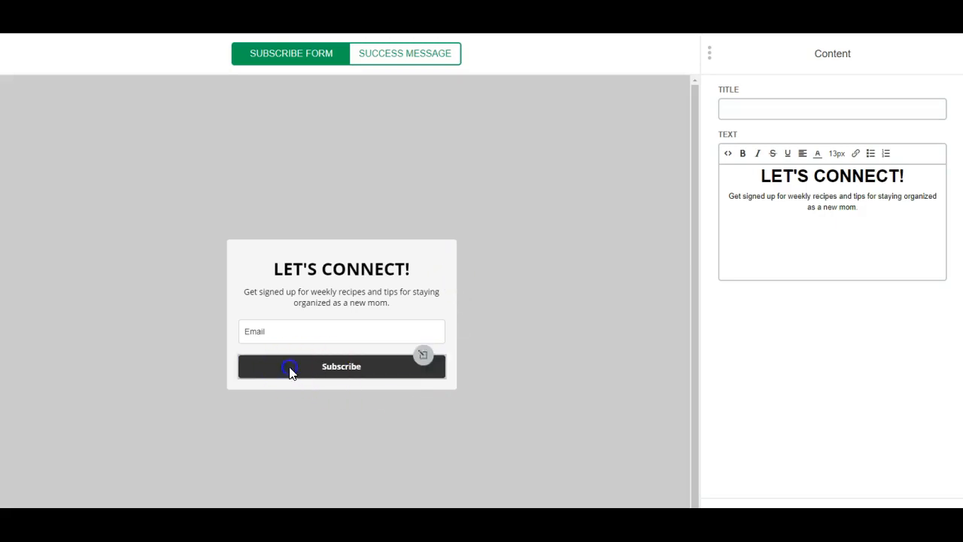
click(269, 296)
- Return from the Email field and text block to Design, and open the Form layout settings
click(272, 335)
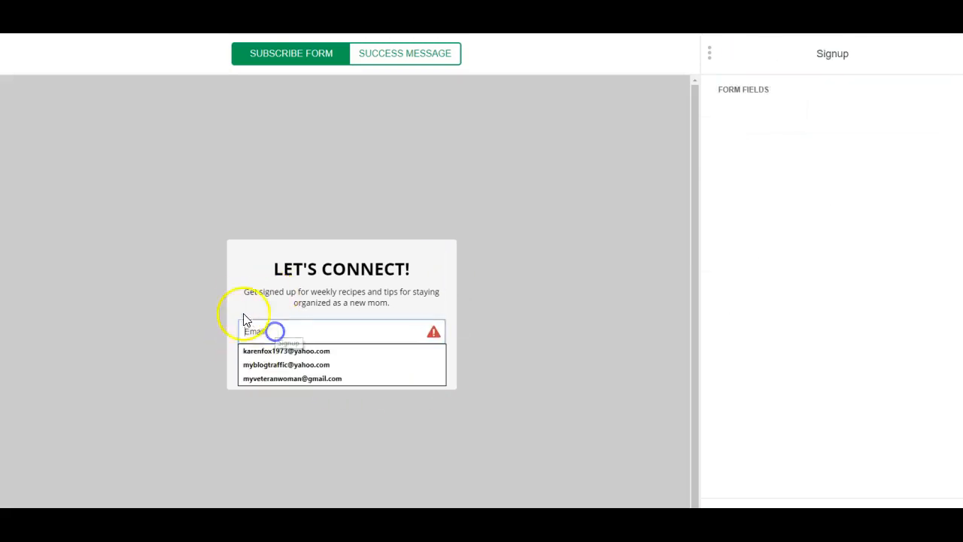
click(230, 292)
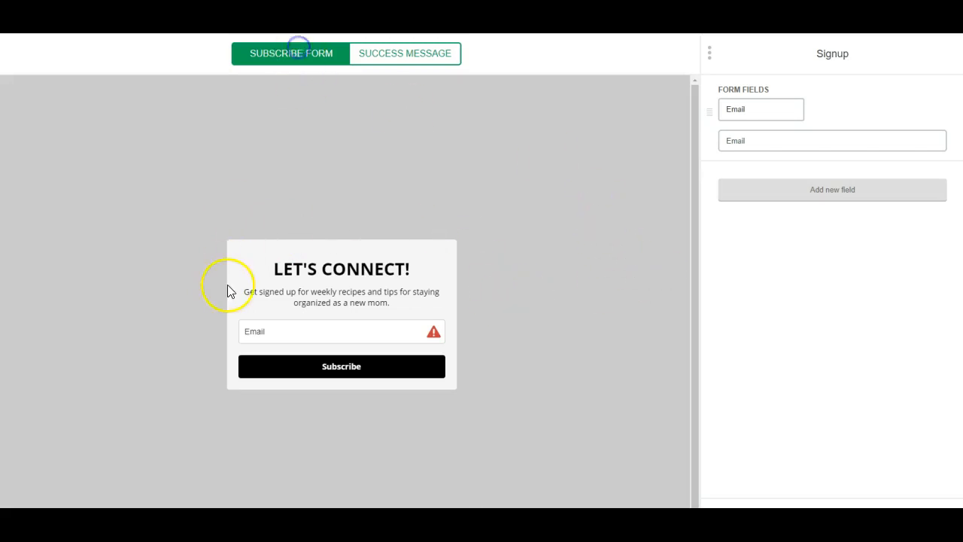
click(240, 258)
click(823, 436)
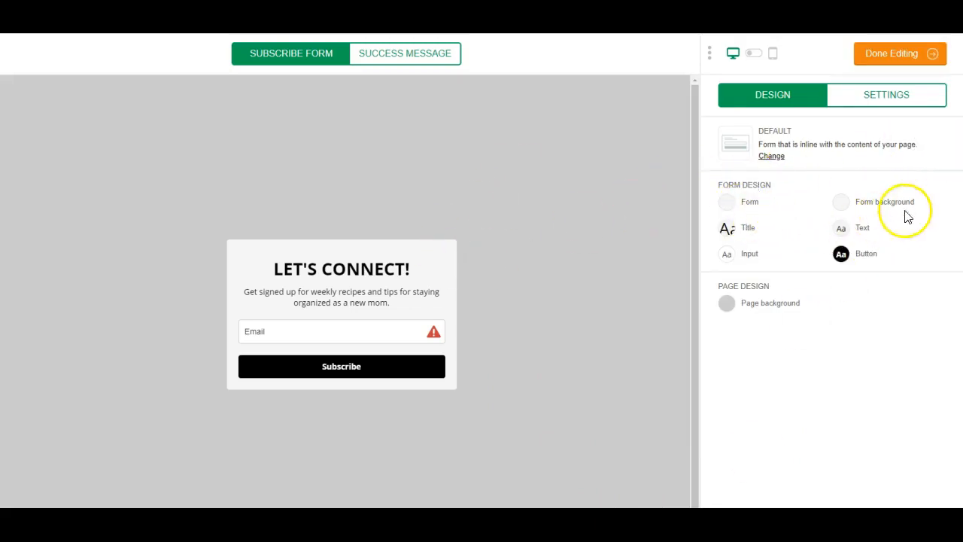
click(729, 205)
- Try the Fullwidth layout, revert the form to Default, and open the Form background settings
click(691, 202)
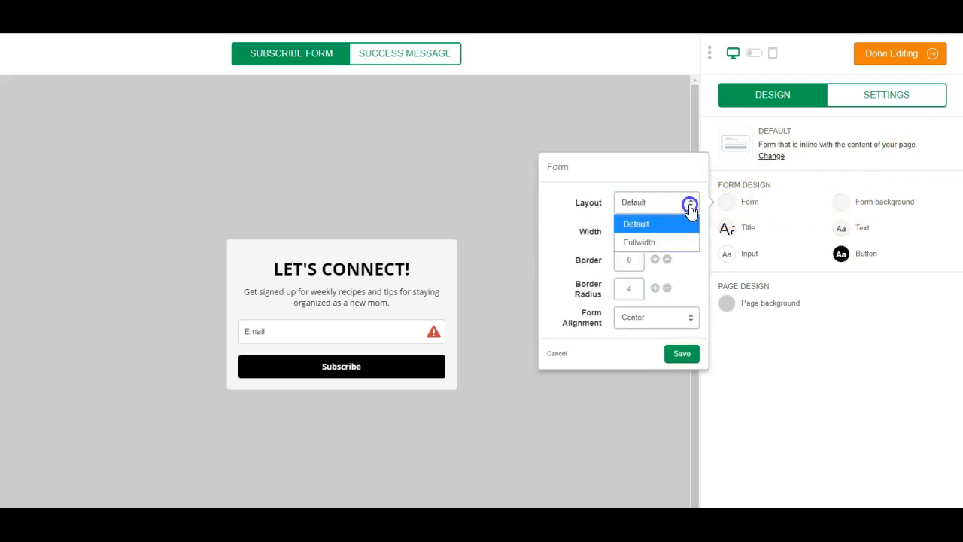
click(685, 242)
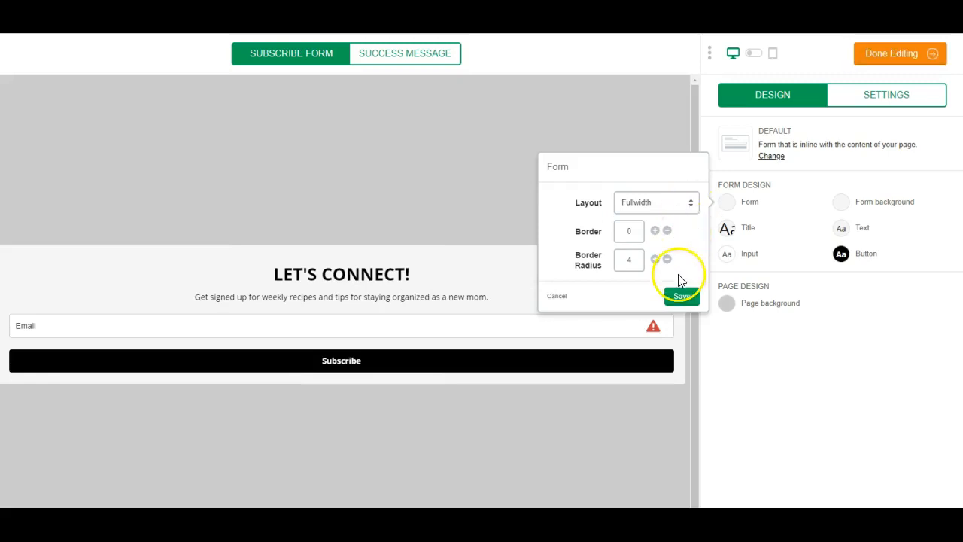
click(691, 202)
click(667, 221)
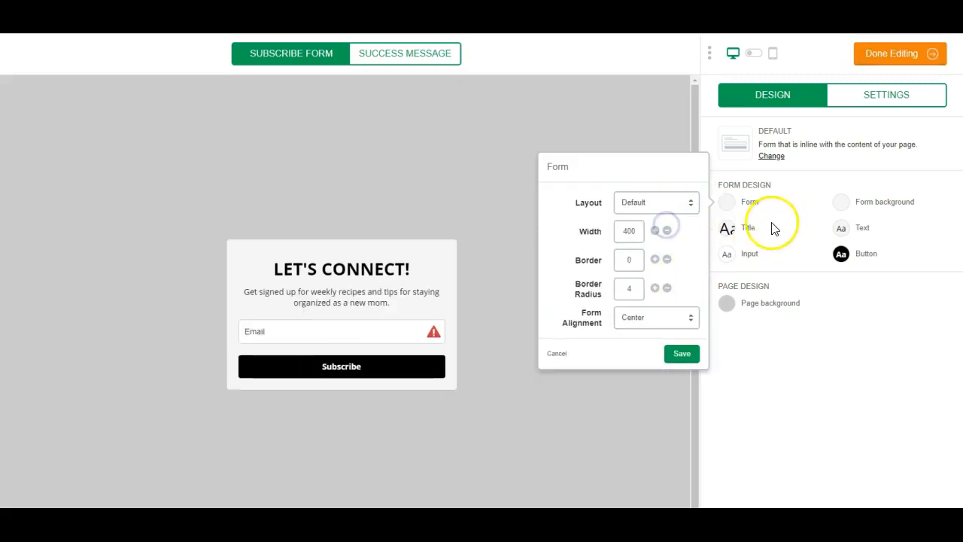
click(841, 201)
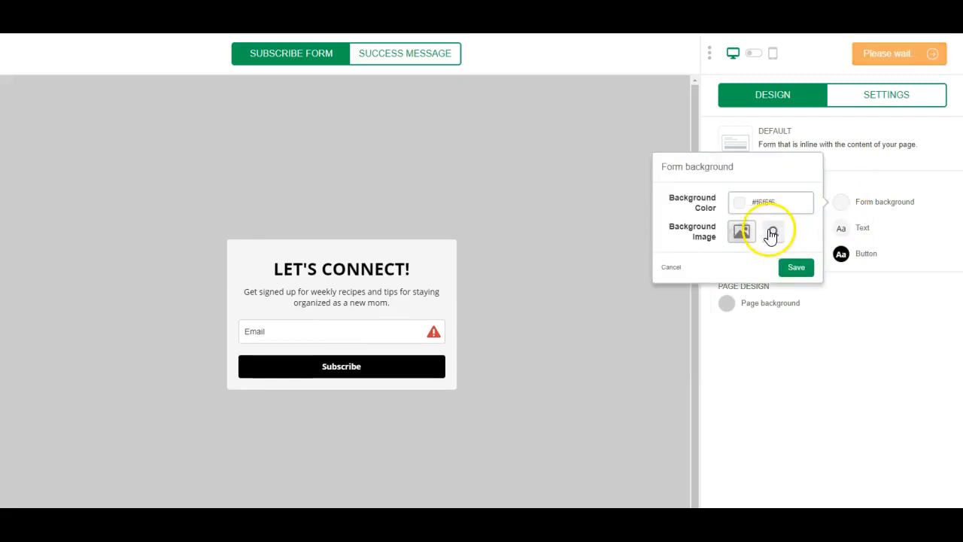
- Set the form background image to the pastel desk photo with a keyboard
click(739, 234)
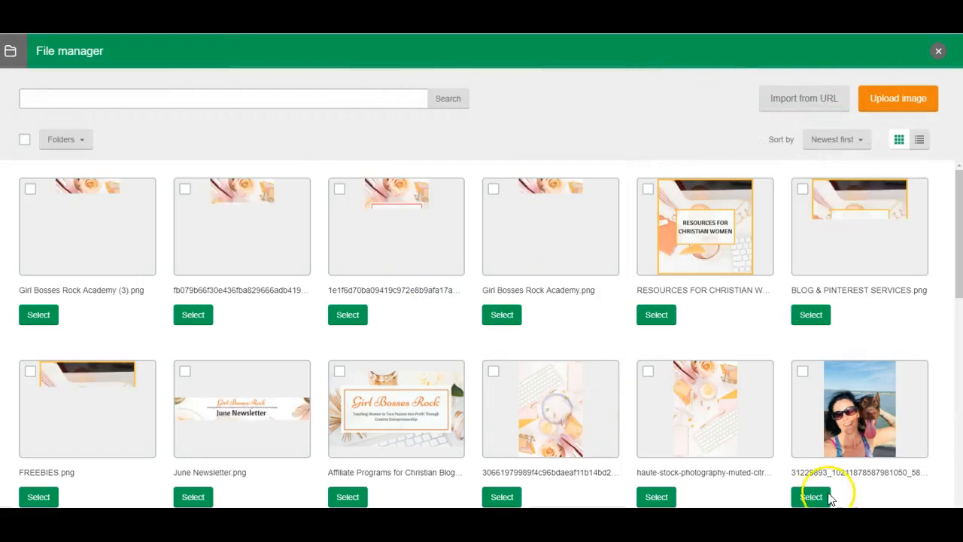
click(561, 410)
click(686, 424)
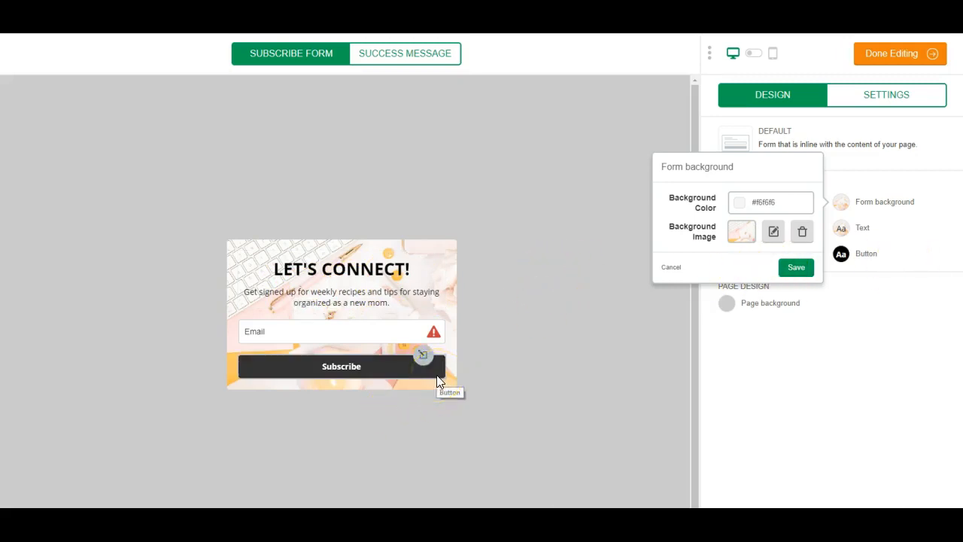
click(929, 368)
click(840, 230)
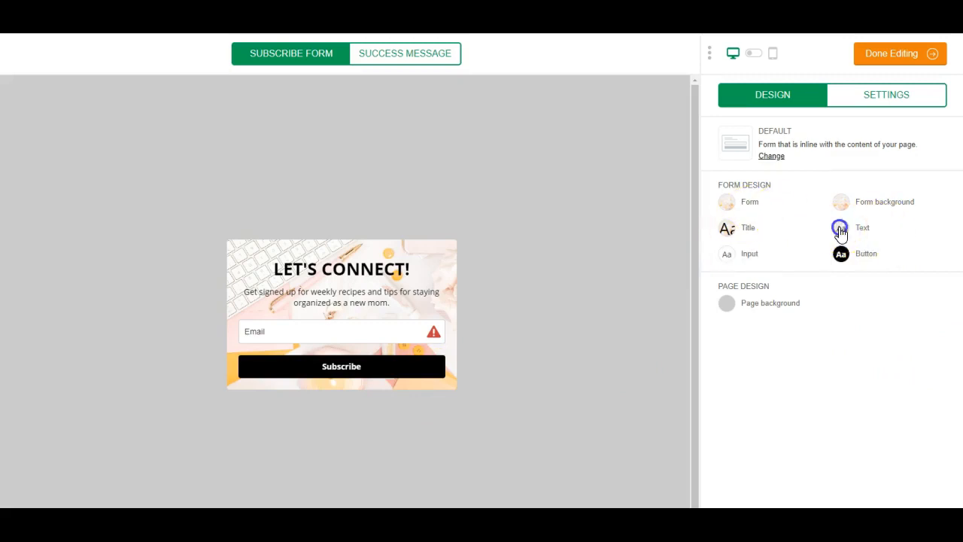
- Set the font family of both the form text and title to Georgia
click(807, 316)
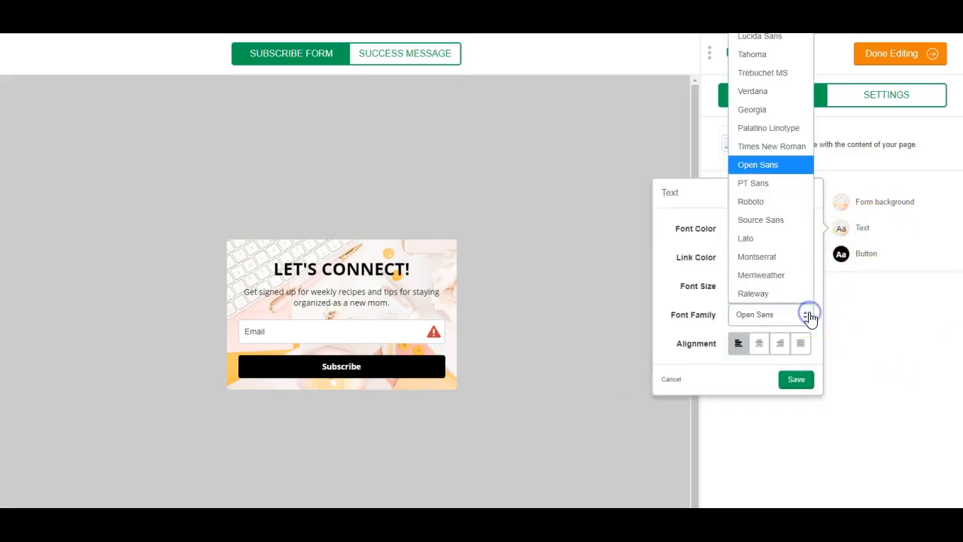
click(766, 111)
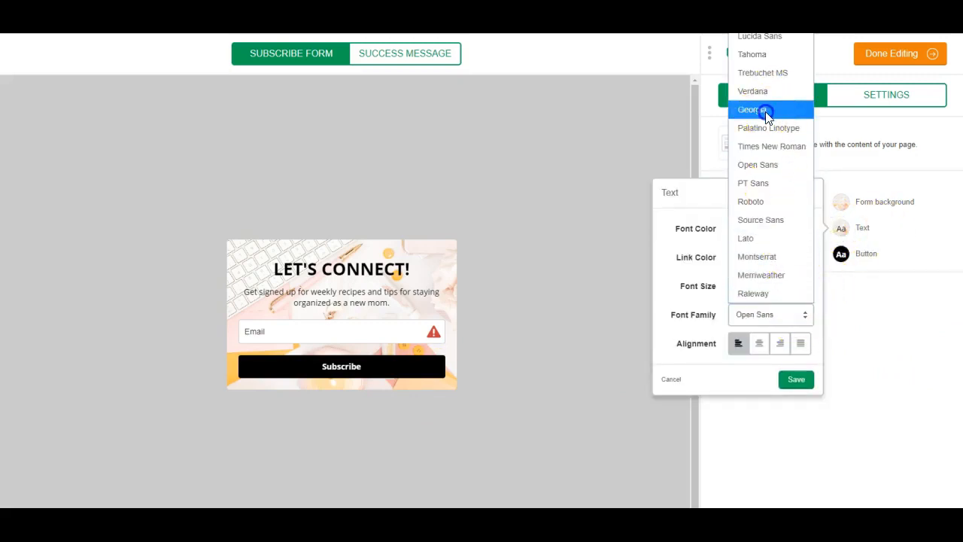
click(796, 379)
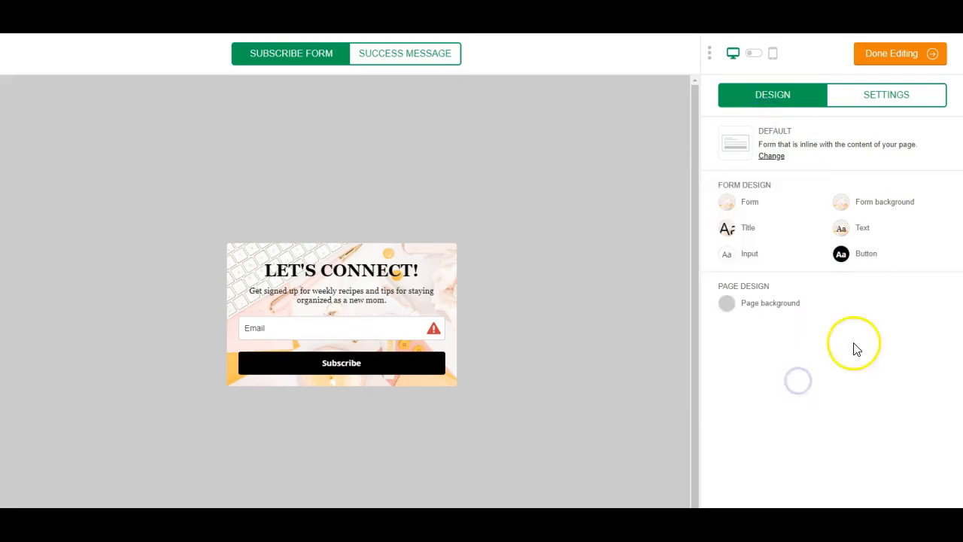
click(727, 228)
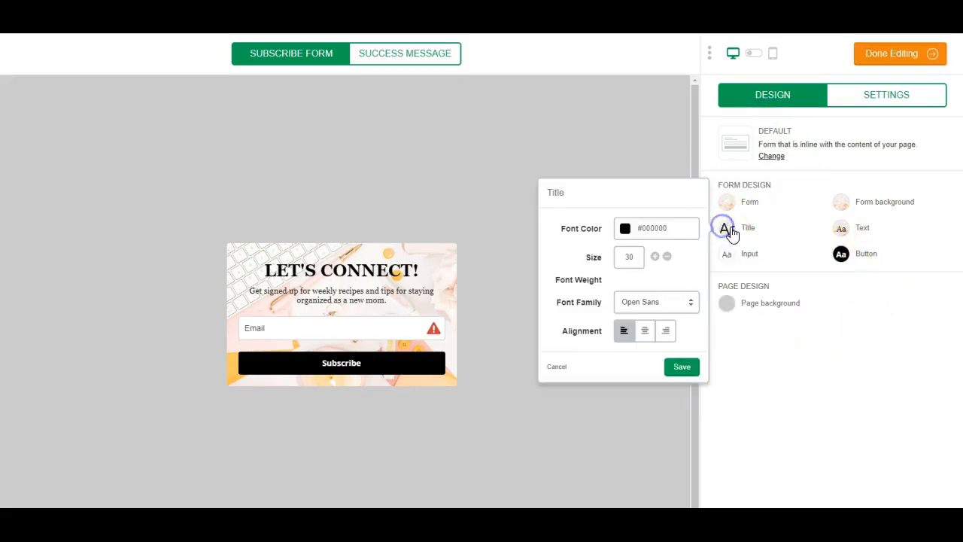
click(673, 313)
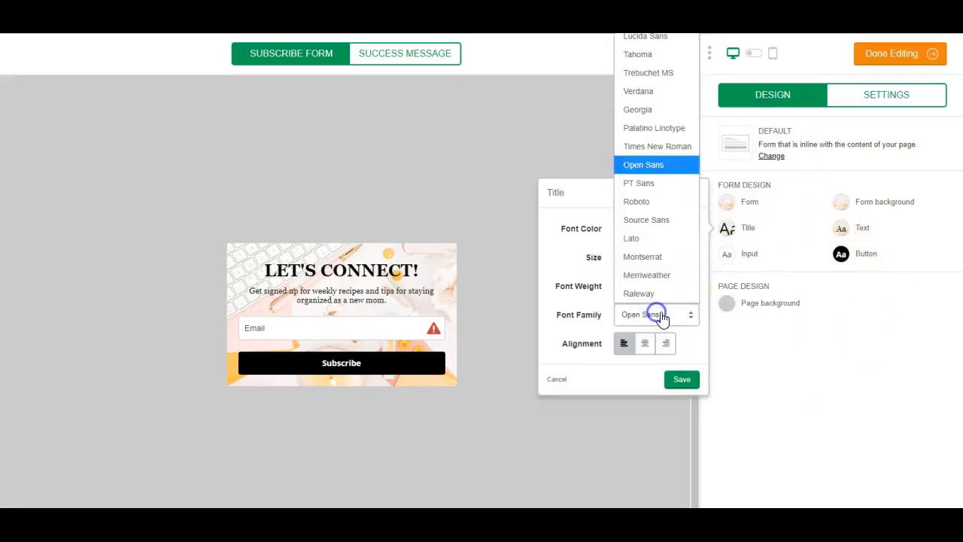
click(645, 110)
click(684, 380)
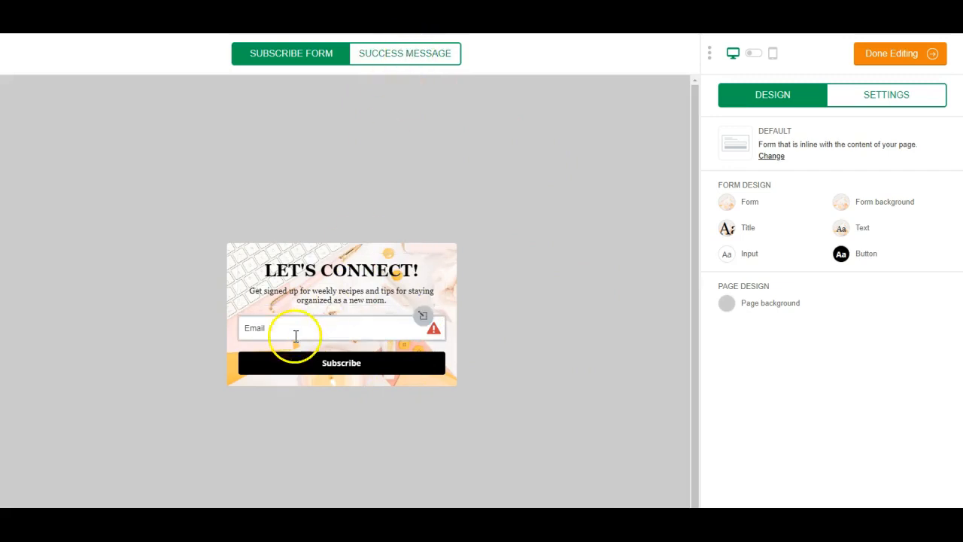
- Switch the form preview to the success message
click(340, 363)
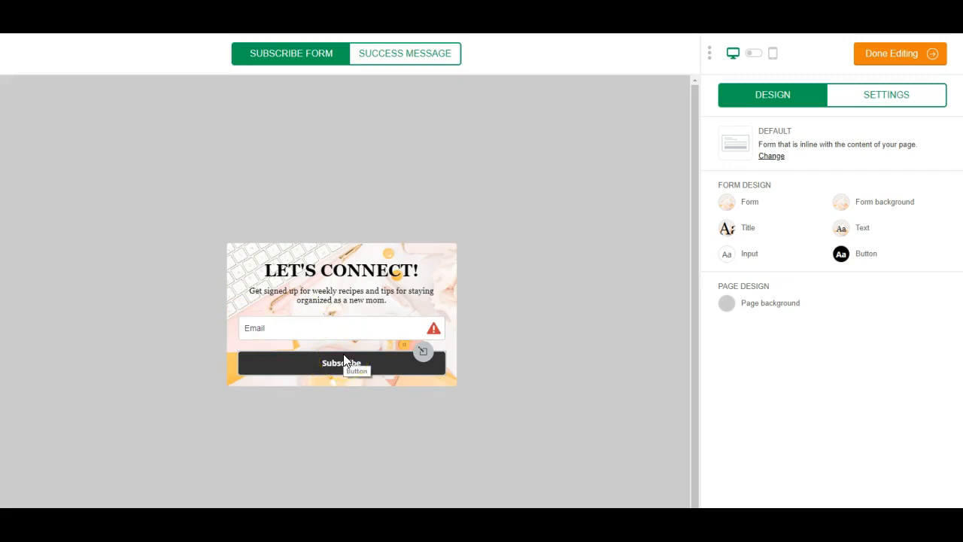
click(489, 361)
click(424, 55)
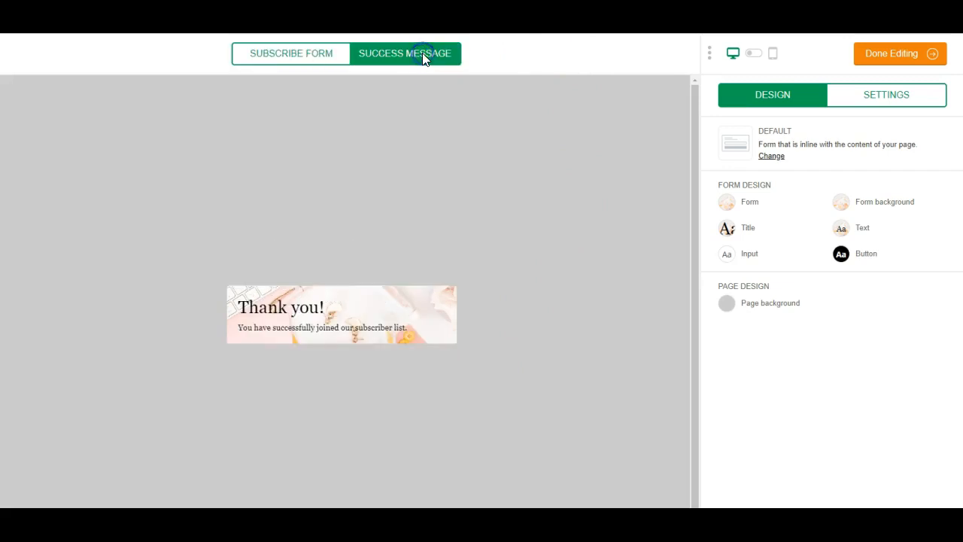
- Replace the success message text with 'Be sure to check your email…weekly tips'
click(362, 322)
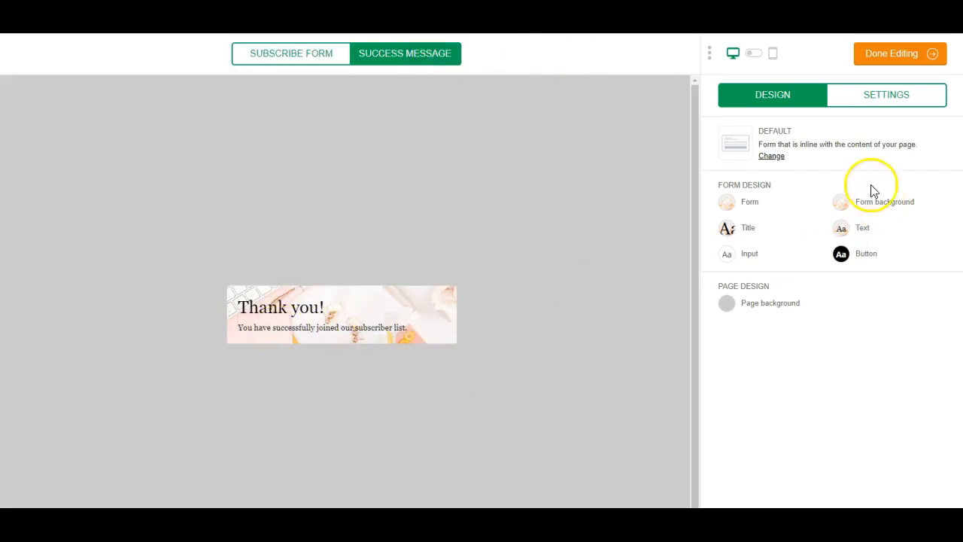
click(367, 323)
click(419, 327)
drag(849, 177, 727, 176)
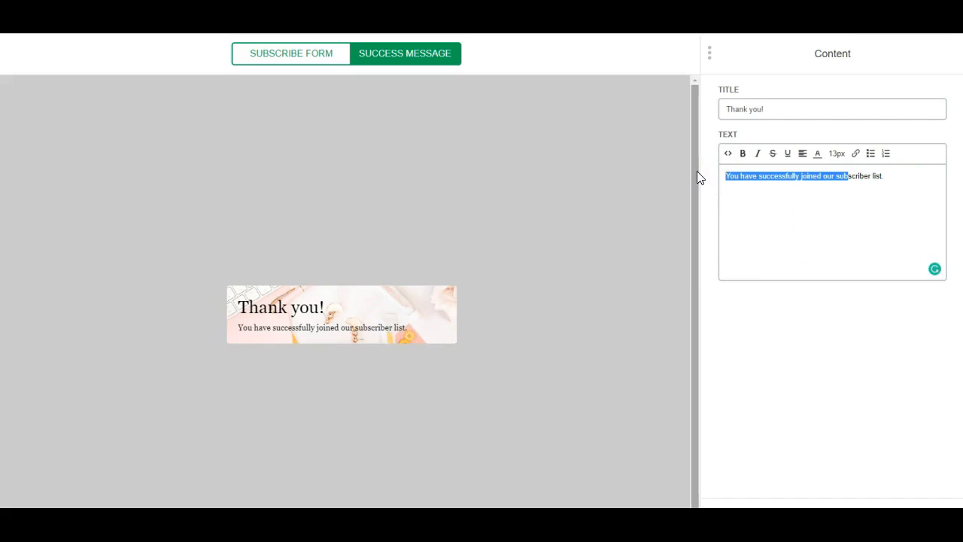
key(BackSpace)
drag(763, 176, 719, 176)
text(bE SURE)
key(BackSpace)
key(BackSpace)
key(BackSpace)
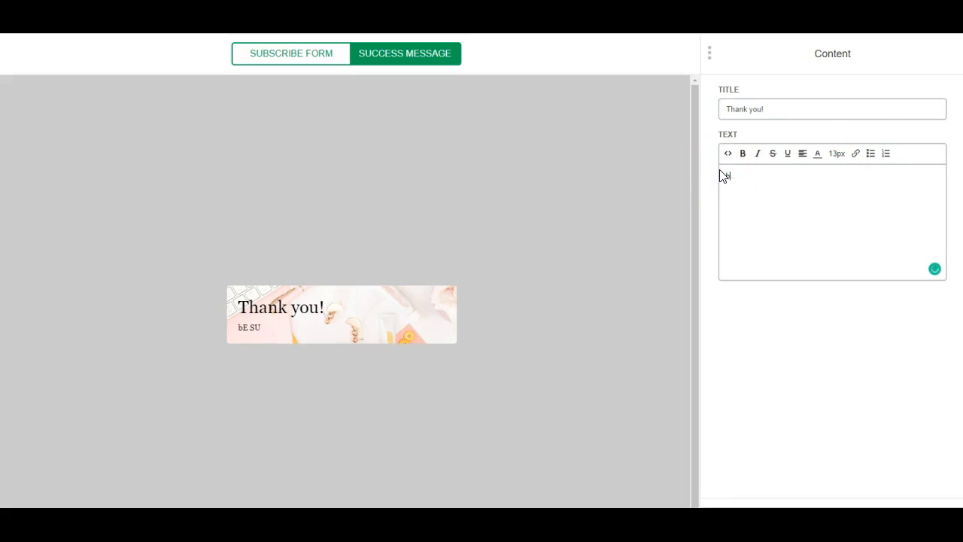
text(Be sure to )
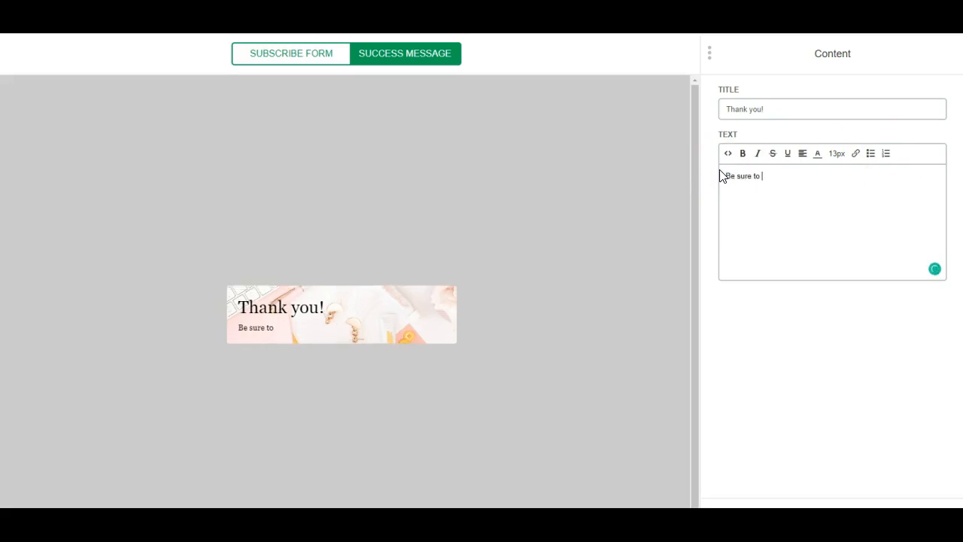
text(check your email to confirm)
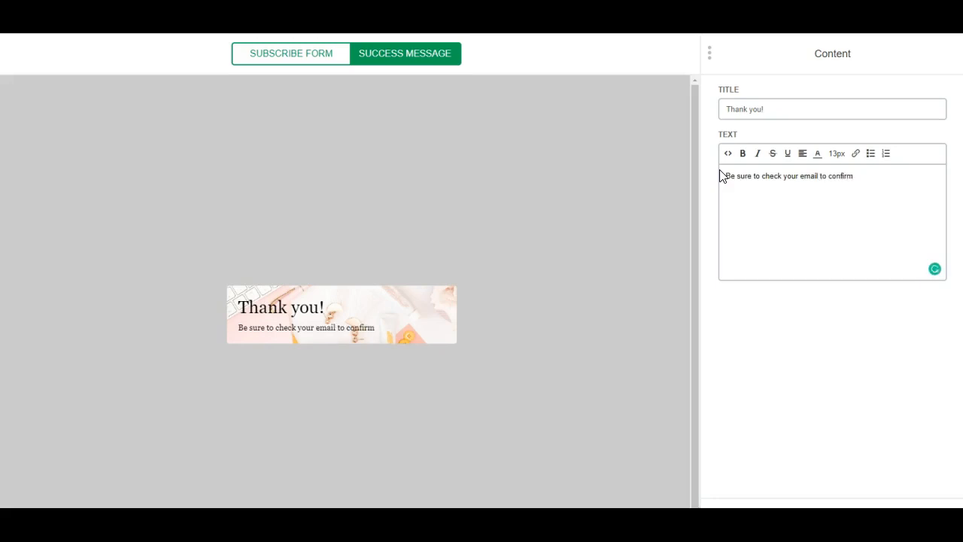
text(can can start)
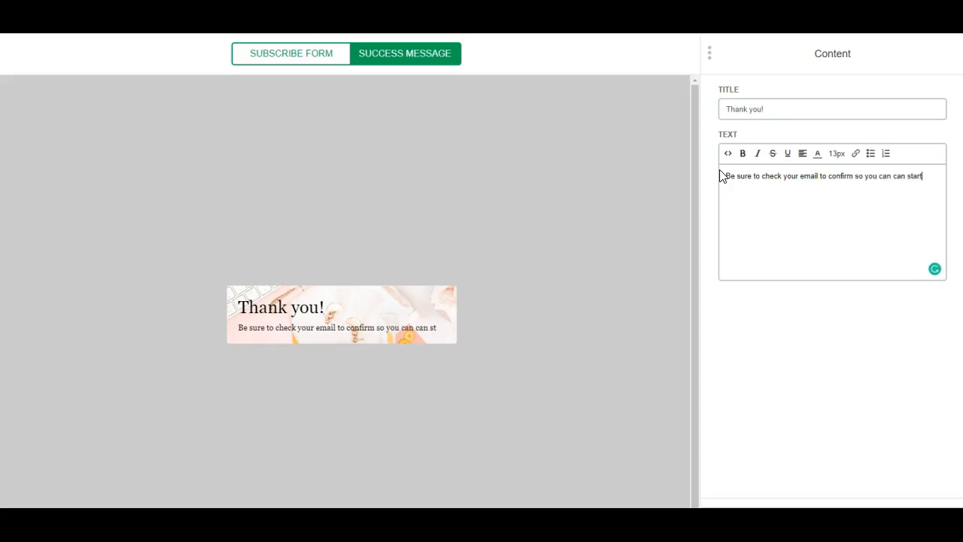
text( receiving )
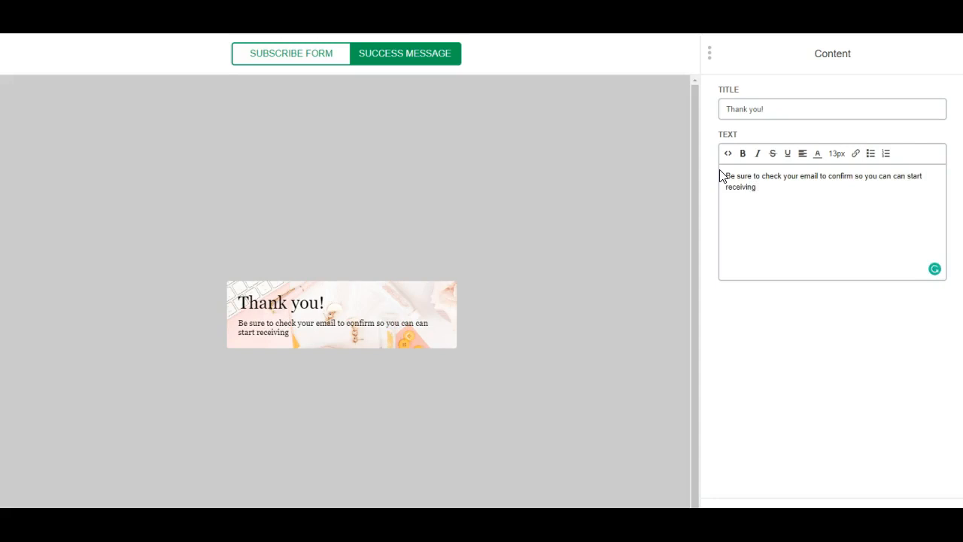
text(the weekly tips.)
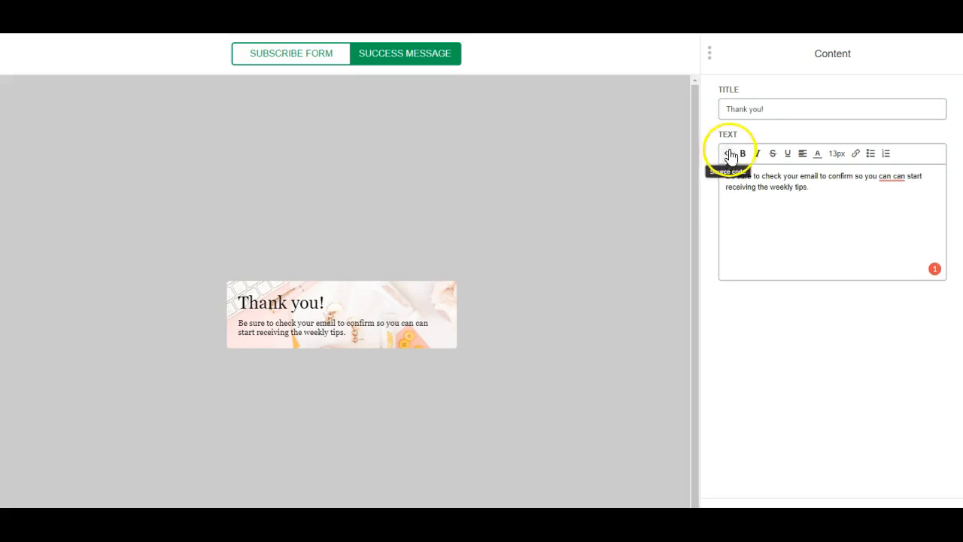
- Centre the whole message and set its font size to 20px
drag(802, 188, 703, 170)
click(802, 153)
click(810, 188)
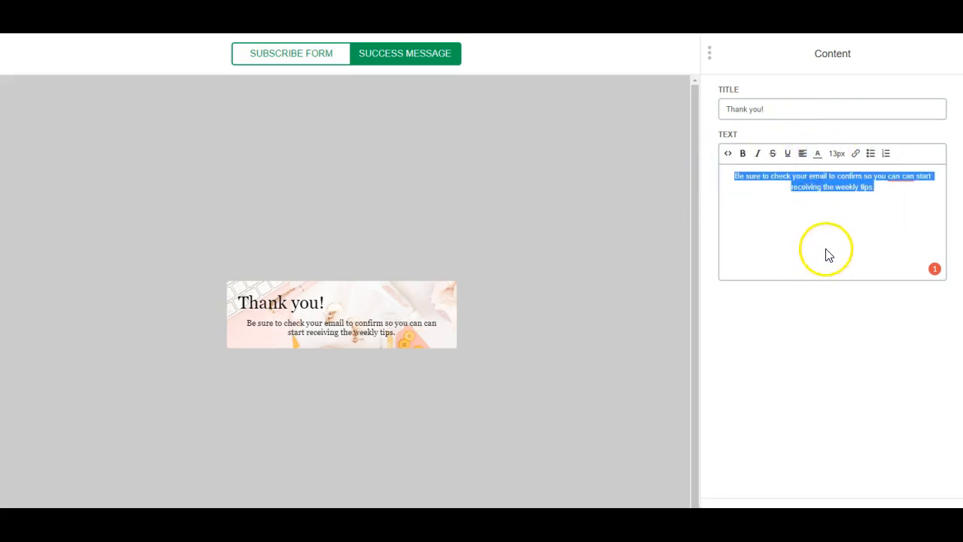
click(837, 153)
click(848, 292)
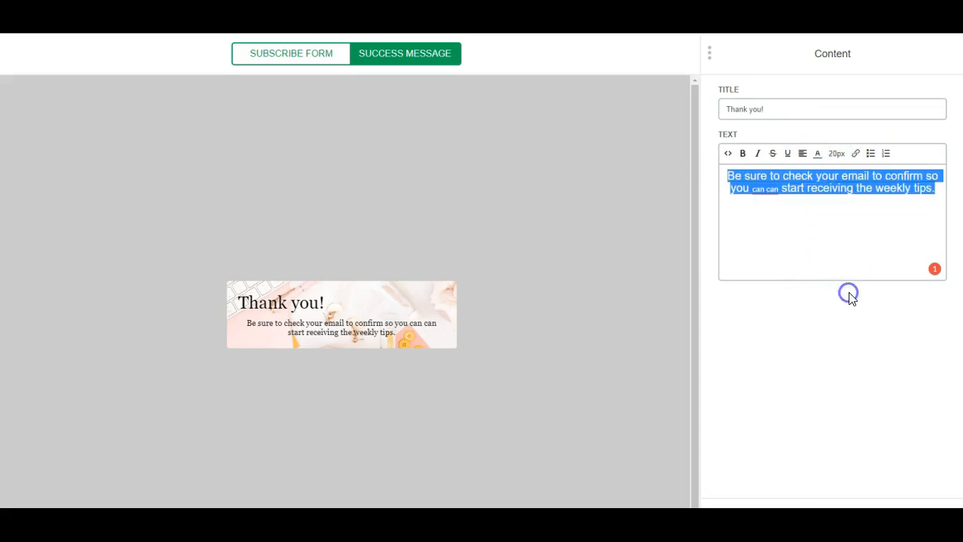
click(778, 106)
click(769, 519)
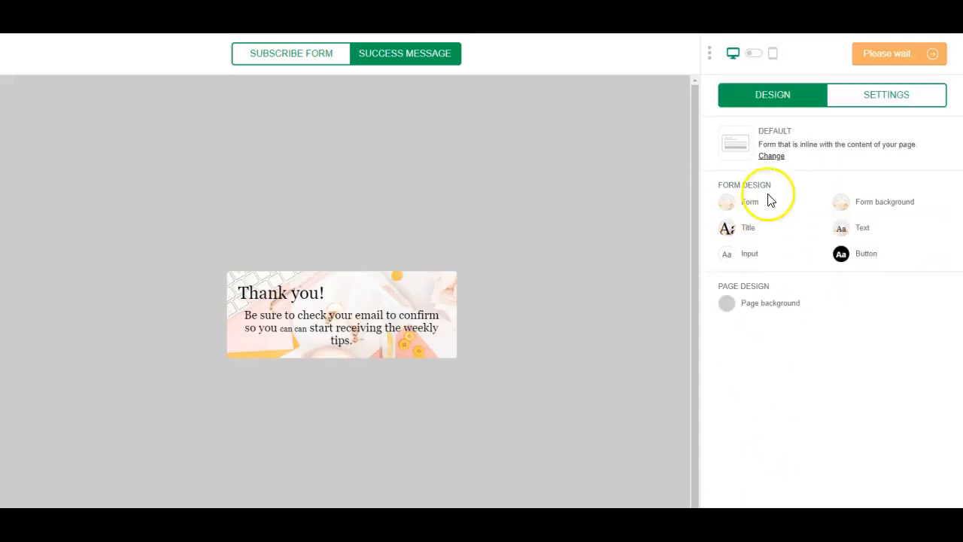
- Make the Thank you! title centred and bold
click(726, 227)
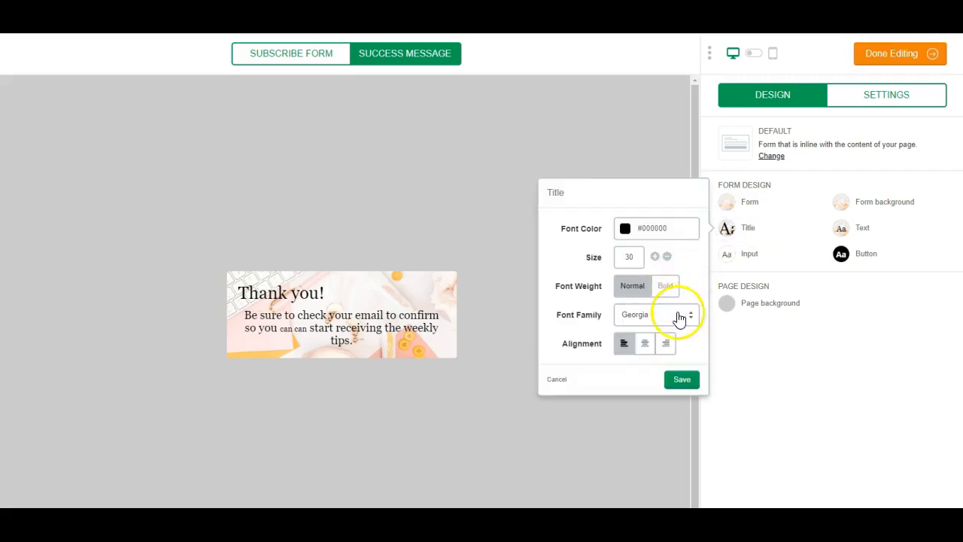
click(646, 345)
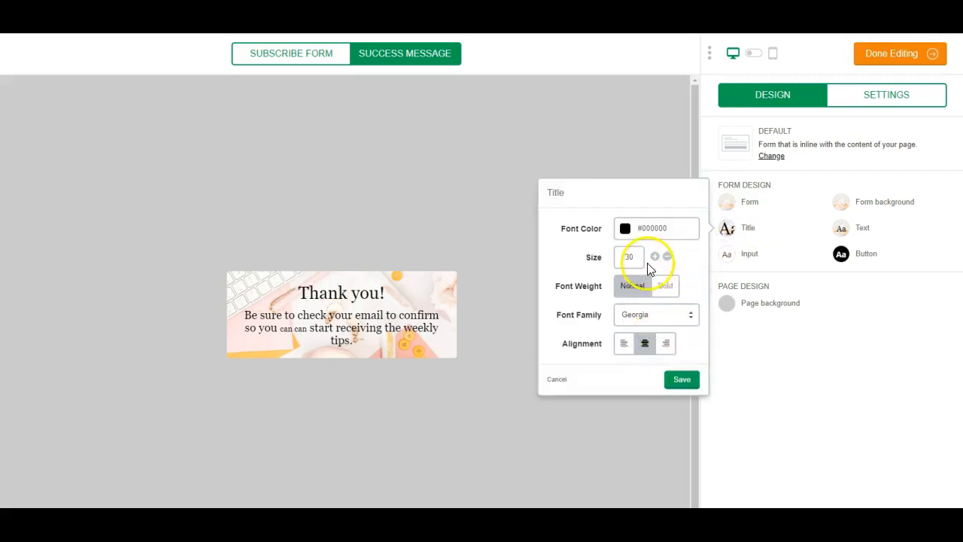
click(674, 287)
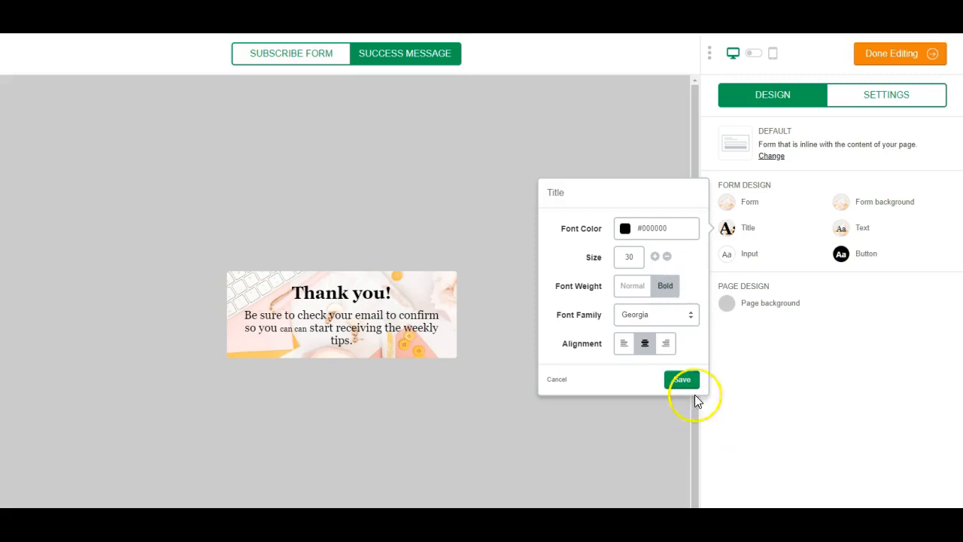
click(658, 316)
click(830, 381)
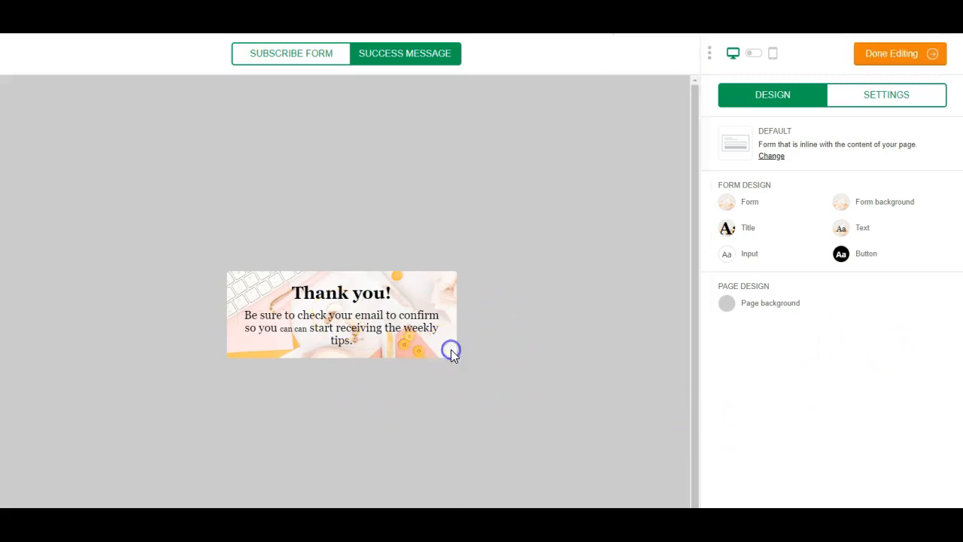
- Remove the background photo so the form uses the plain light-grey background
click(843, 203)
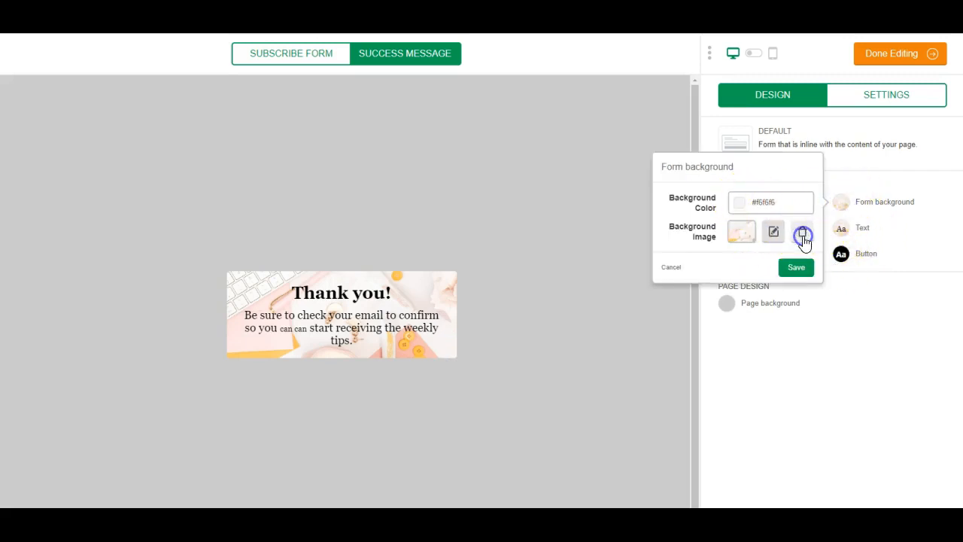
click(802, 235)
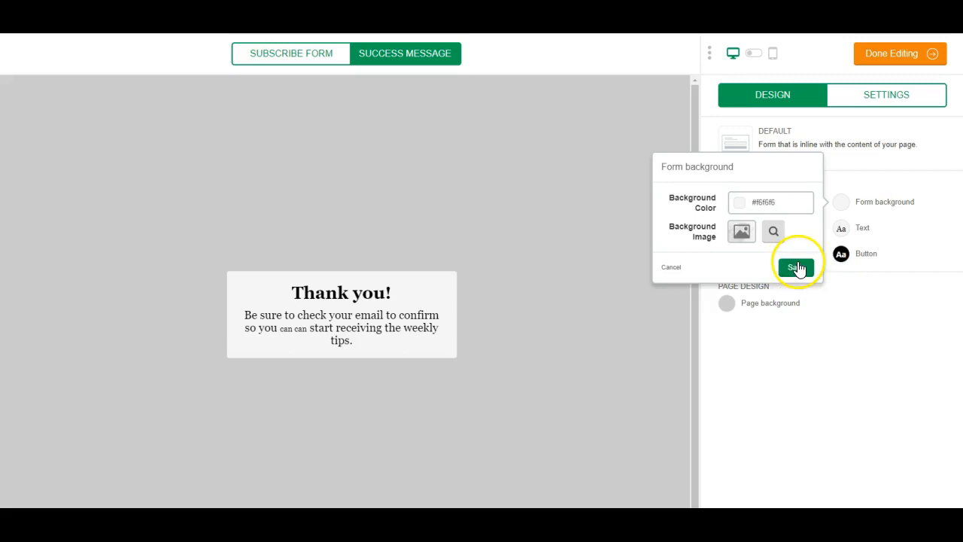
click(795, 269)
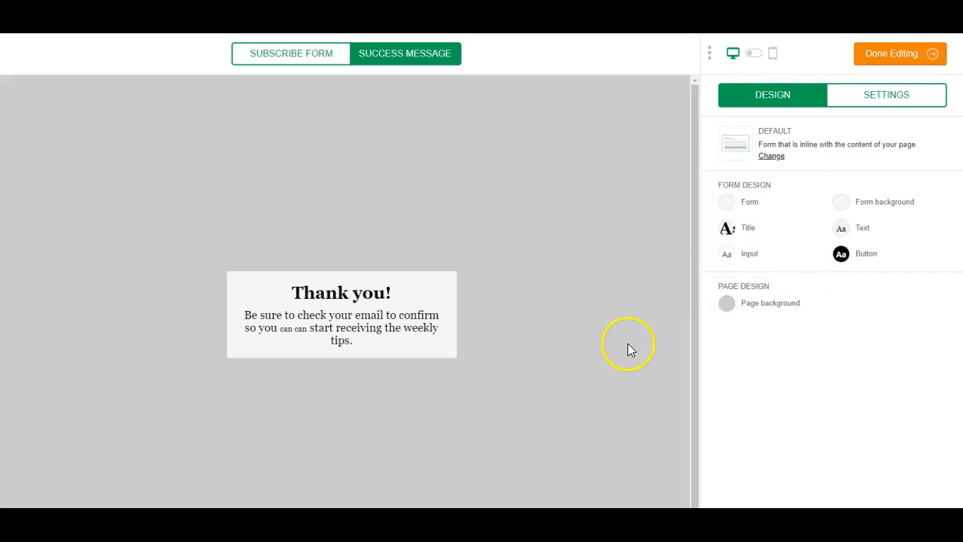
- Delete the duplicate 'can', resize it to 20px, and finish editing the form design
click(426, 290)
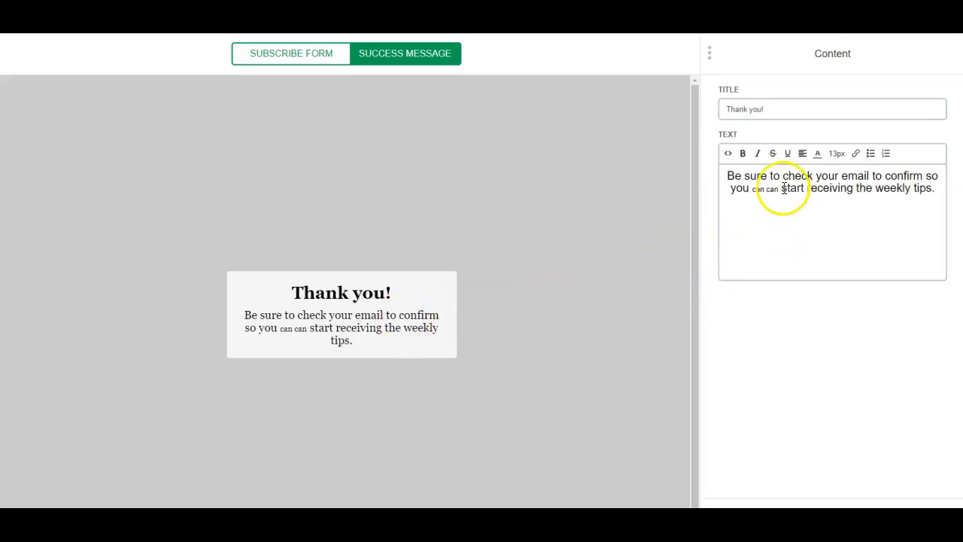
click(758, 190)
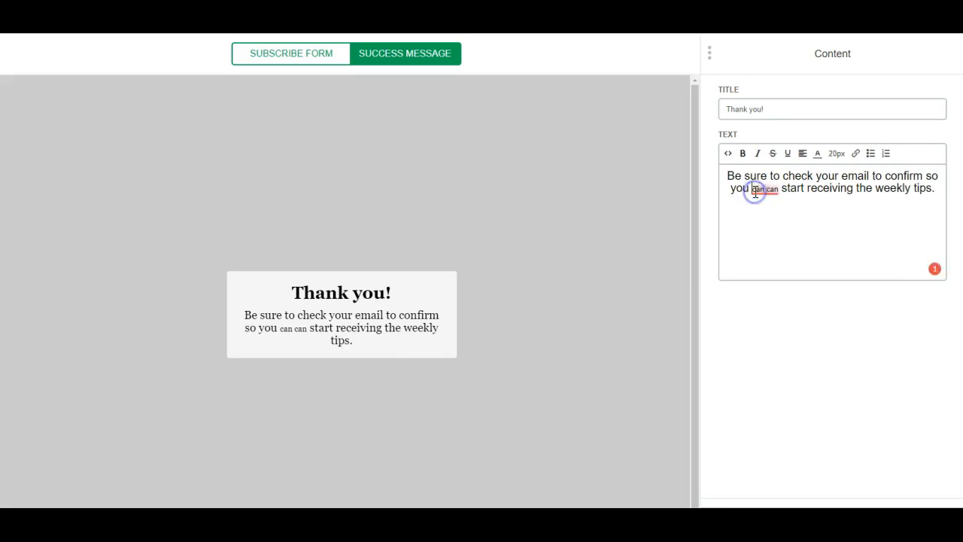
mouse_move(756, 190)
click(763, 227)
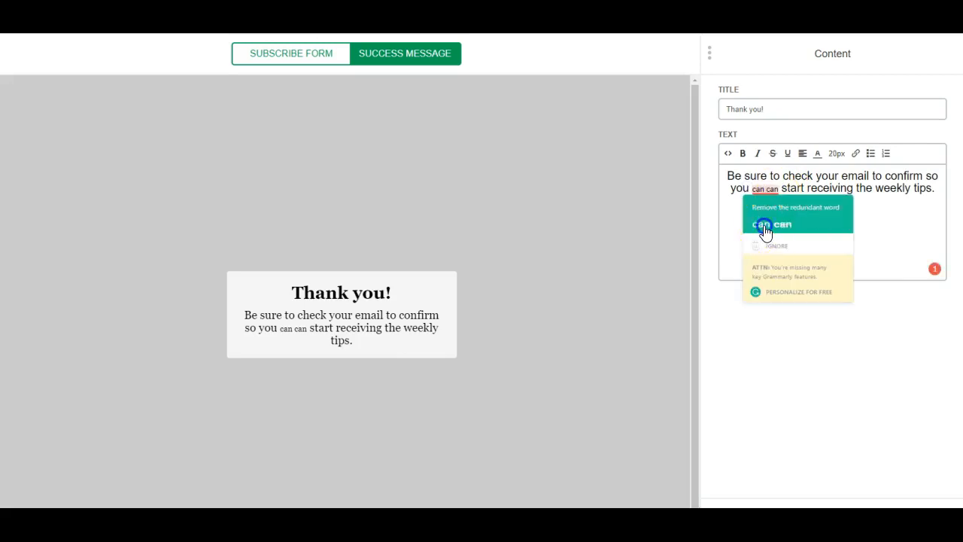
double_click(763, 188)
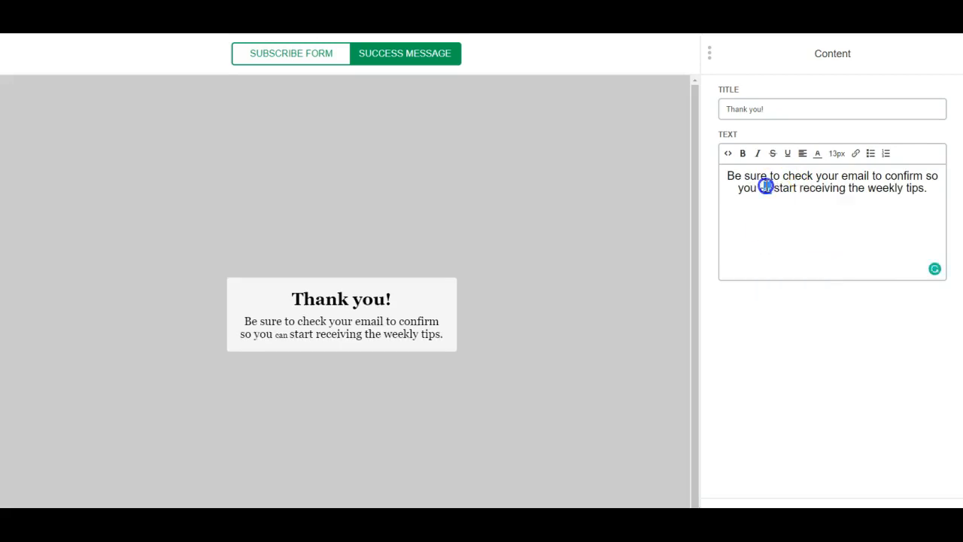
click(838, 154)
click(858, 292)
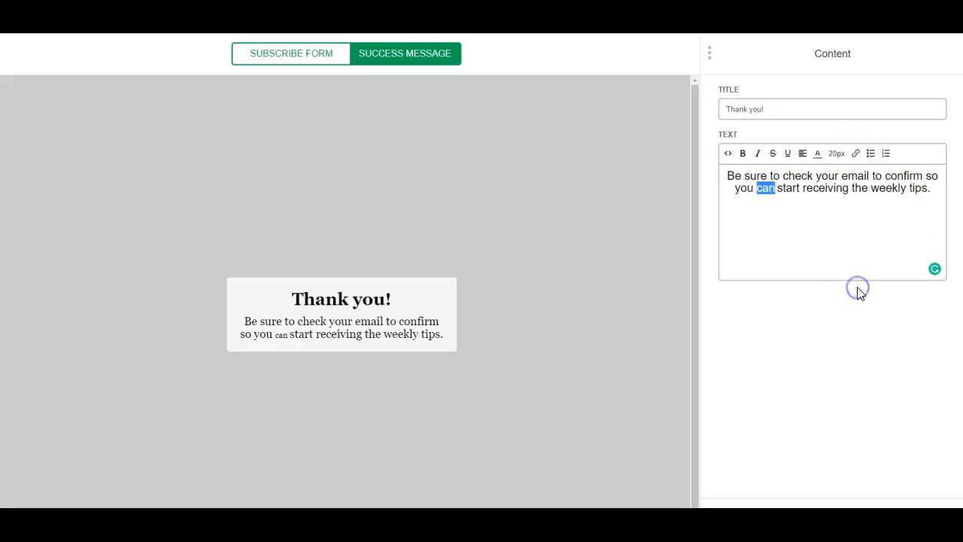
click(839, 256)
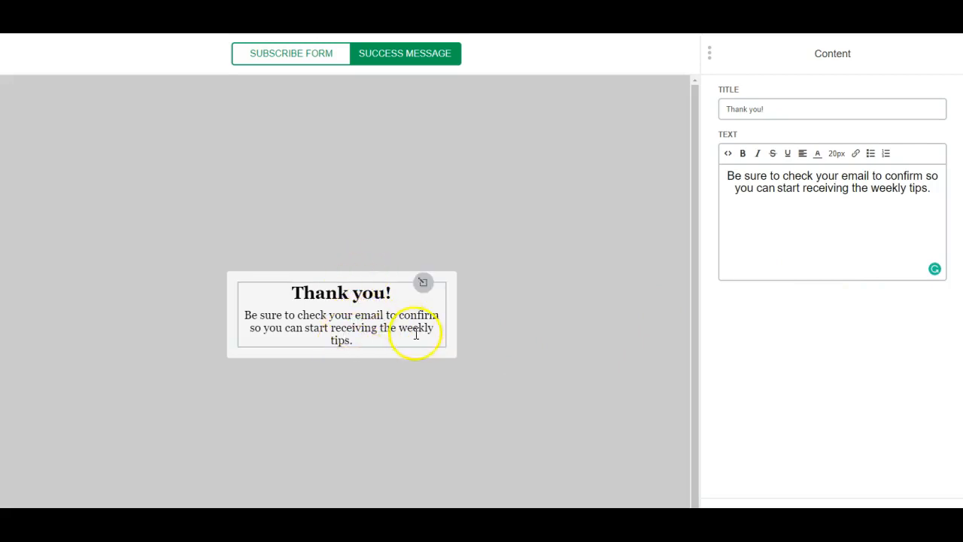
click(328, 279)
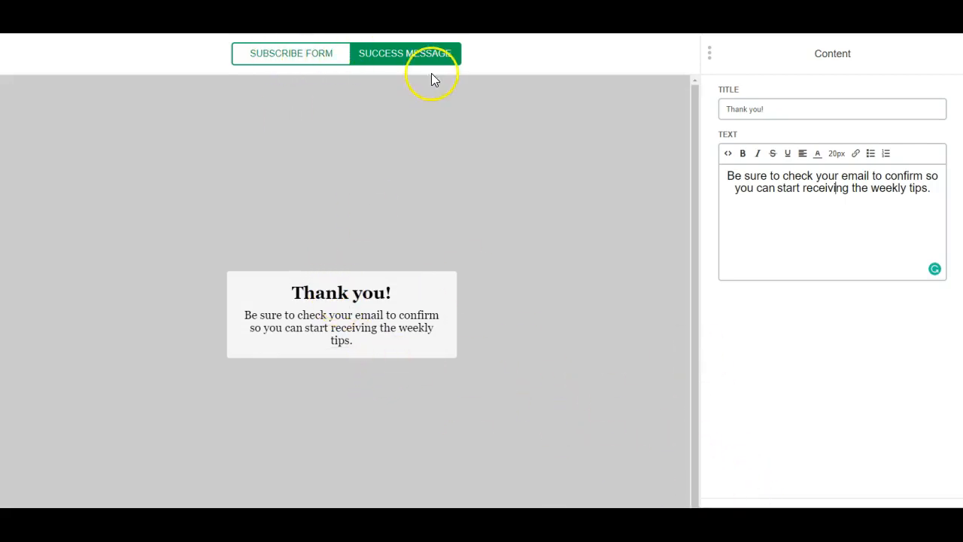
click(895, 517)
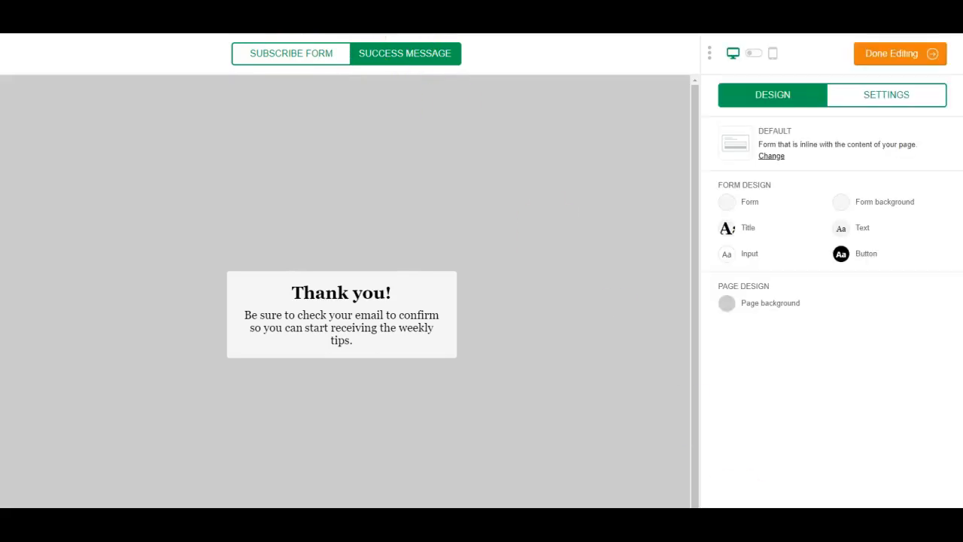
click(881, 60)
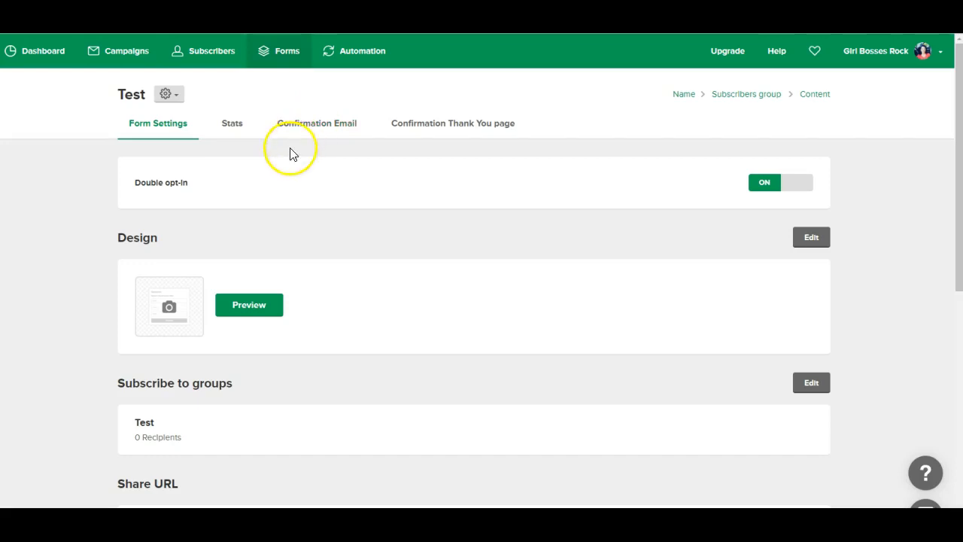
- Open the form's confirmation email in the editor and select its header image
click(292, 127)
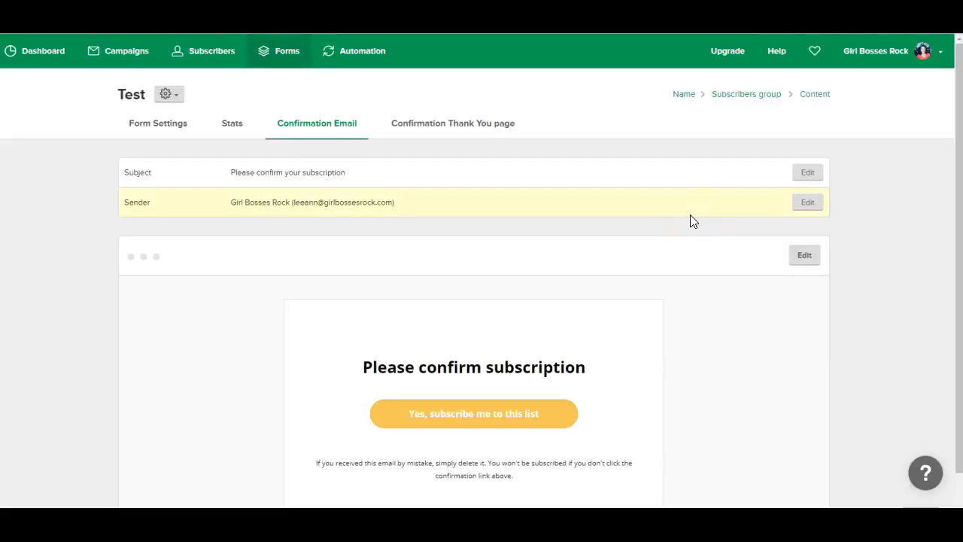
scroll(840, 406, down, 1)
scroll(835, 406, up, 1)
scroll(835, 406, down, 1)
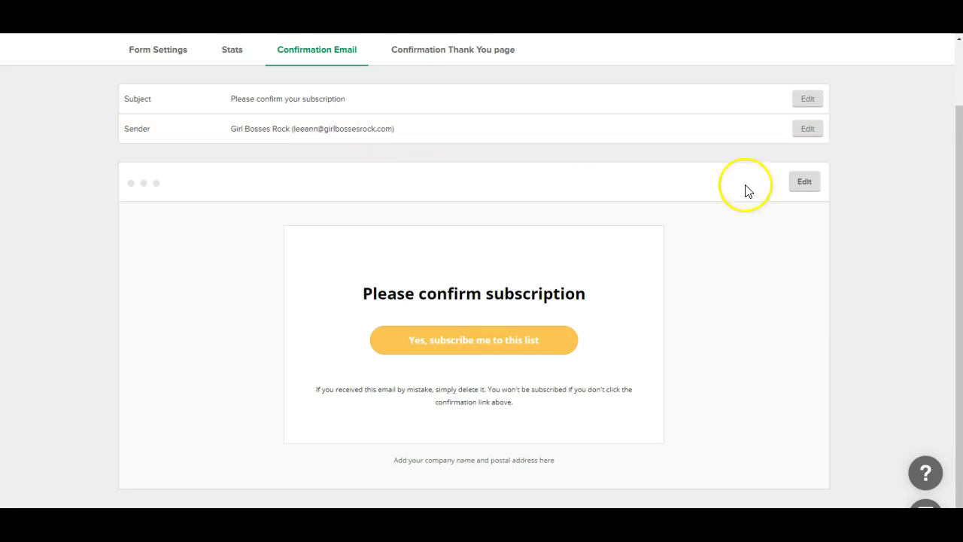
click(804, 187)
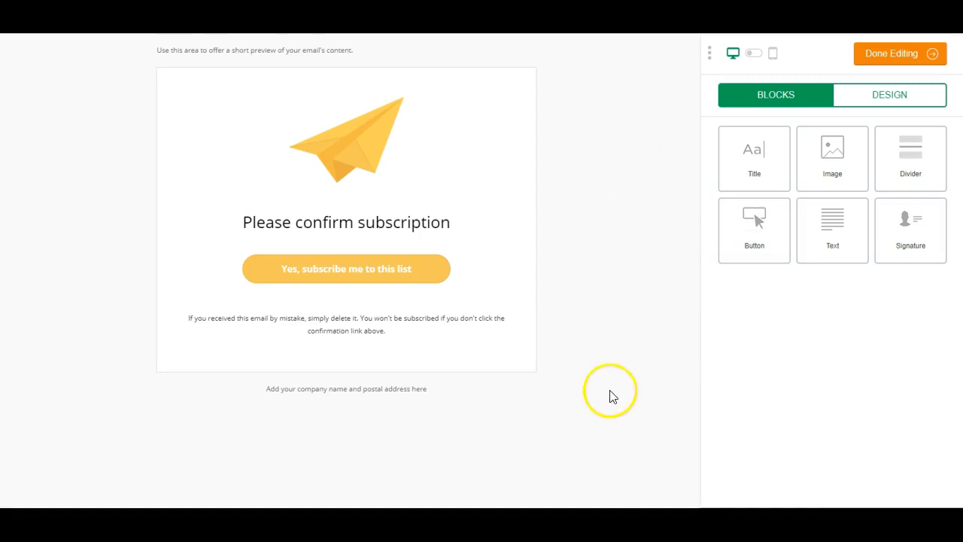
click(360, 149)
- Replace the yellow paper plane header image with the Girl Bosses Rock banner
click(802, 161)
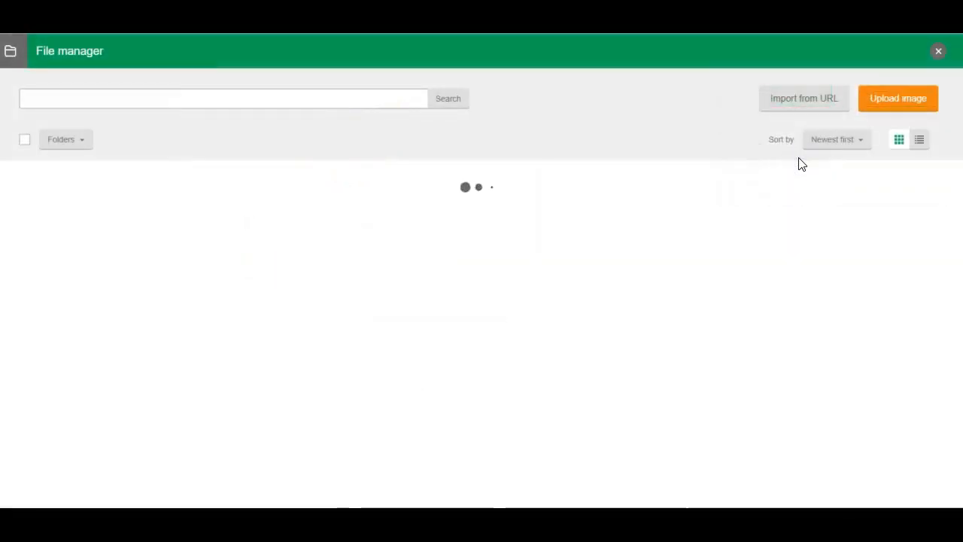
scroll(776, 329, down, 2)
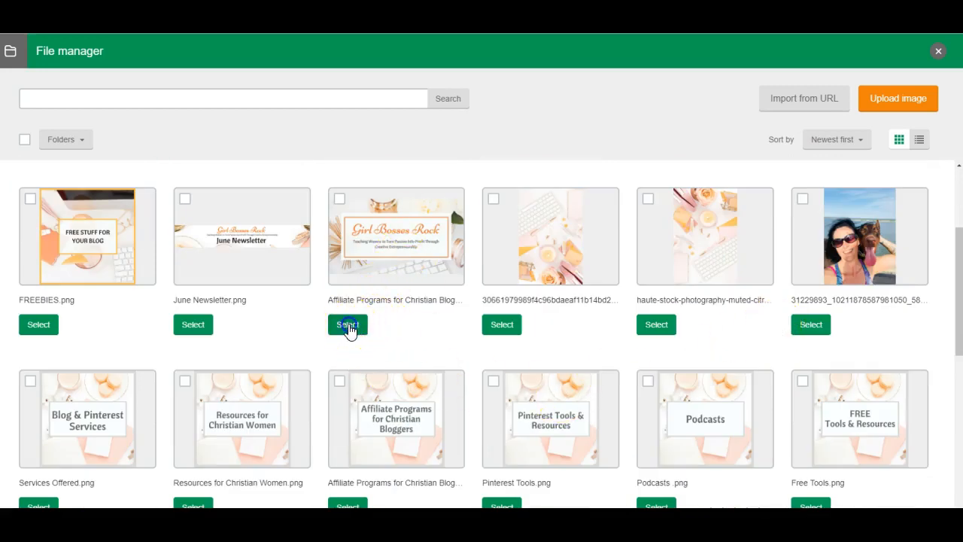
click(349, 326)
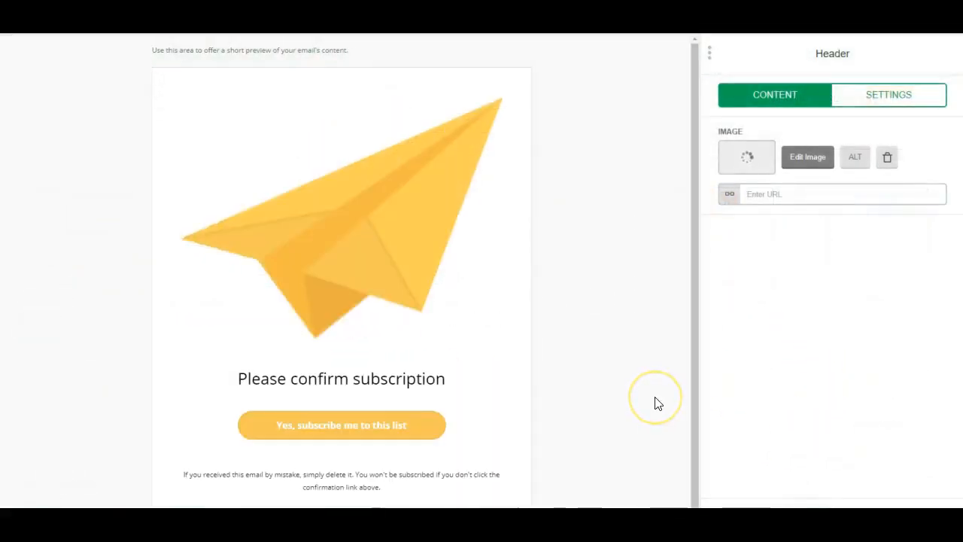
click(644, 378)
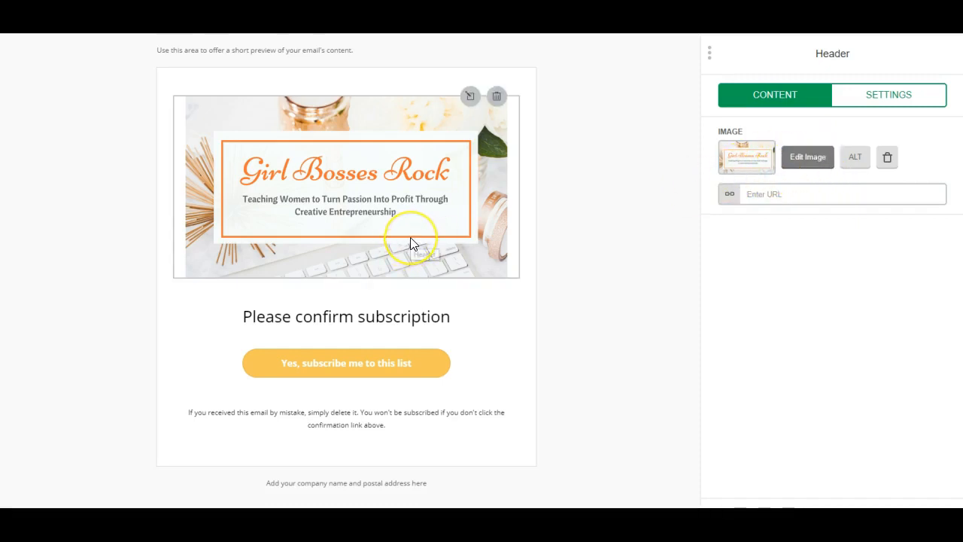
click(379, 316)
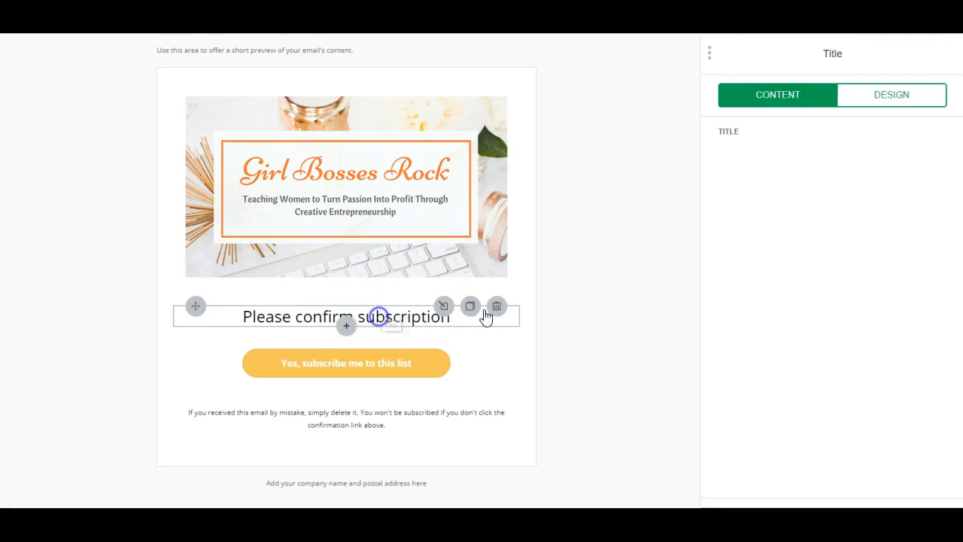
- Increase the Please confirm subscription title's bottom spacing to 60
click(912, 102)
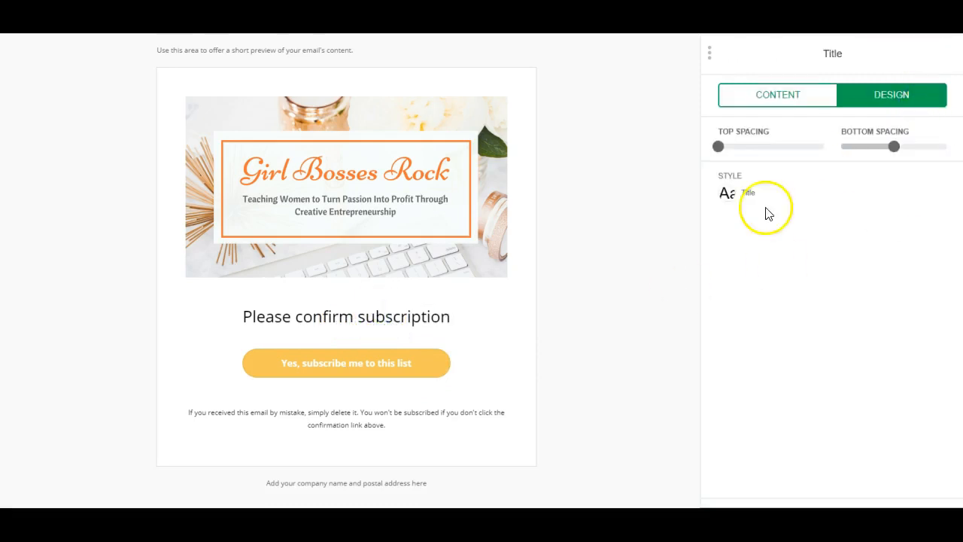
click(728, 194)
click(885, 264)
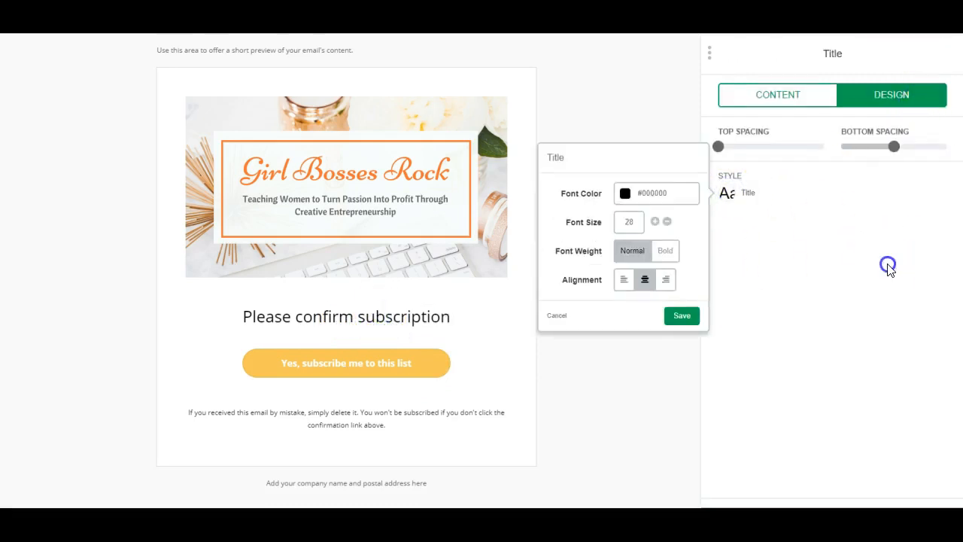
click(775, 100)
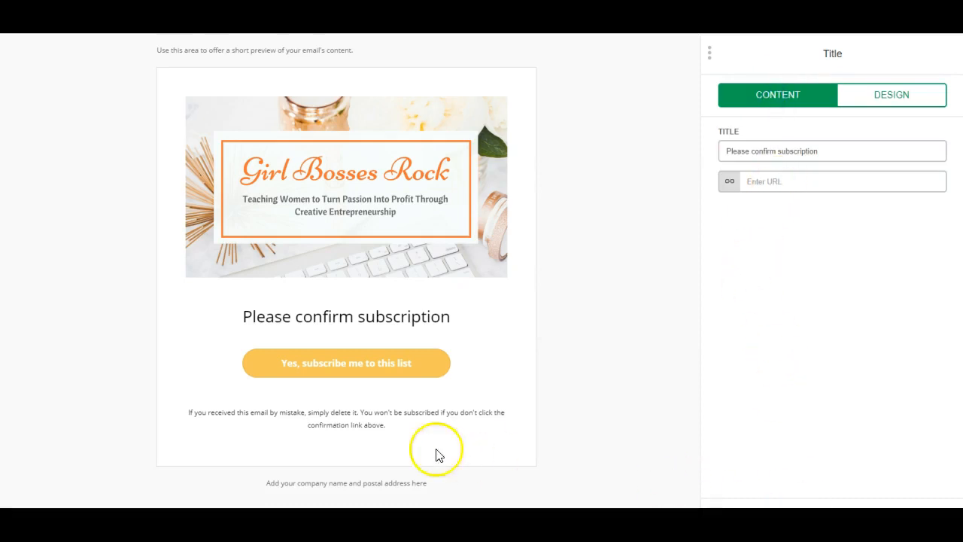
click(521, 336)
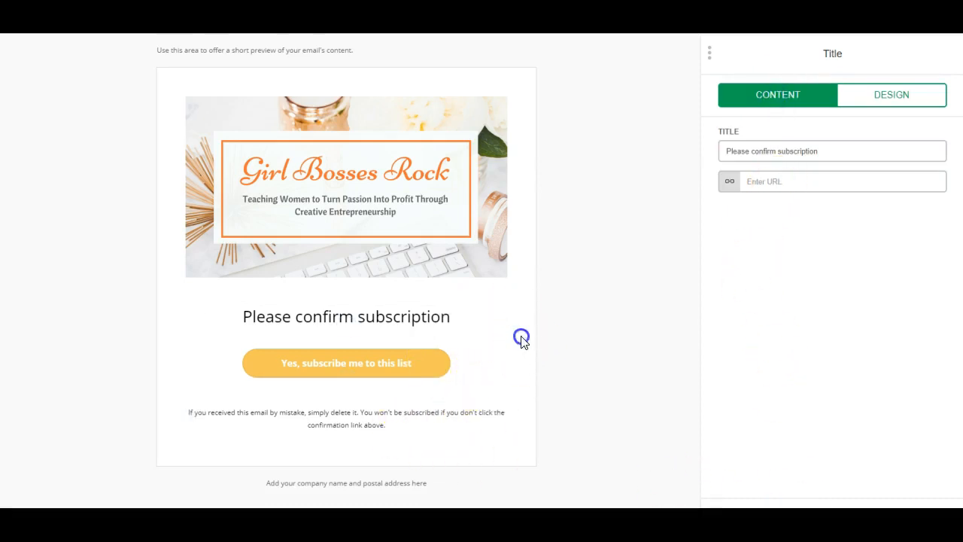
click(843, 154)
click(877, 97)
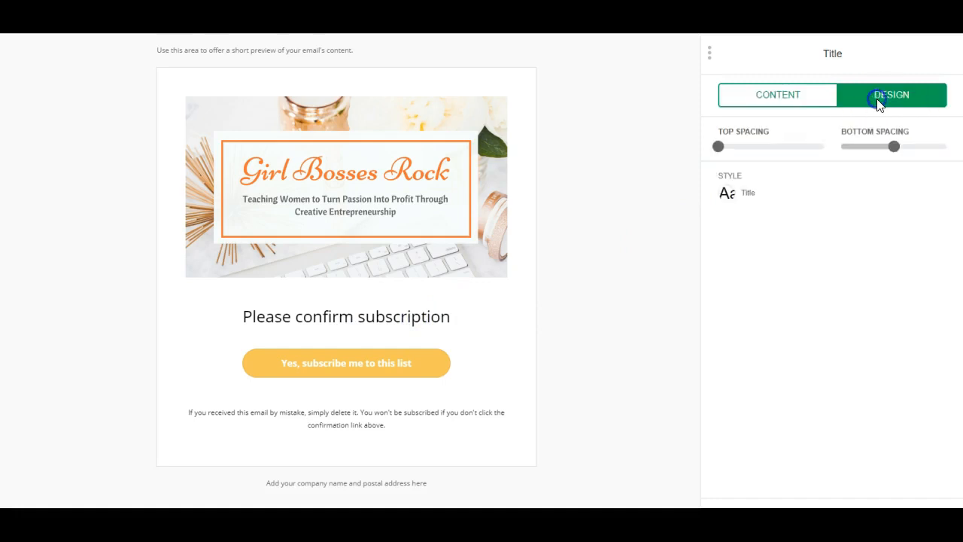
mouse_move(892, 146)
mouse_down()
mouse_move(863, 146)
mouse_move(902, 147)
mouse_up()
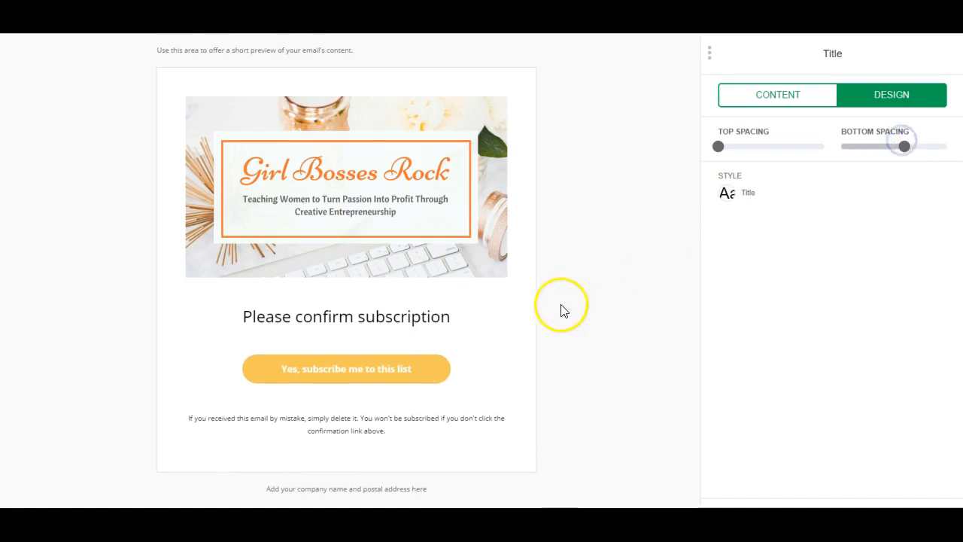
click(441, 322)
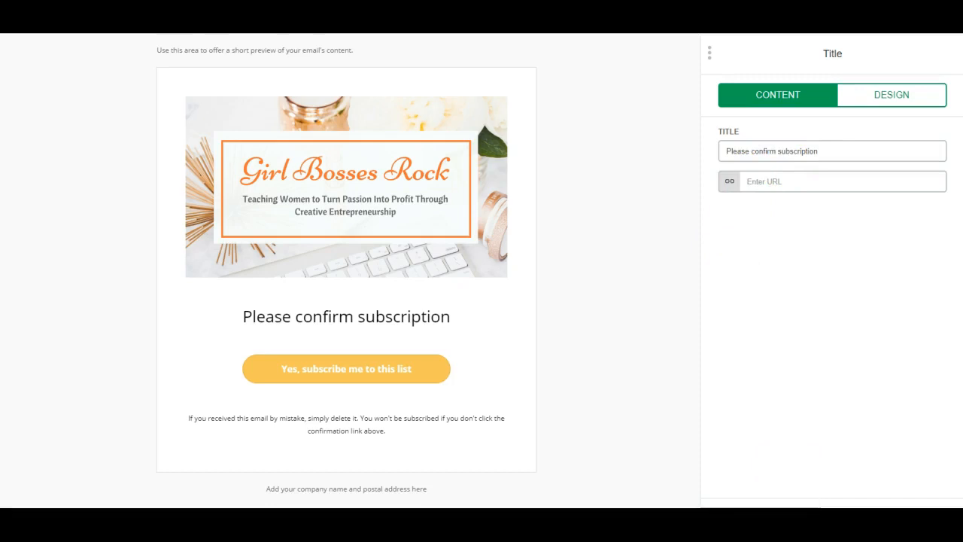
click(789, 522)
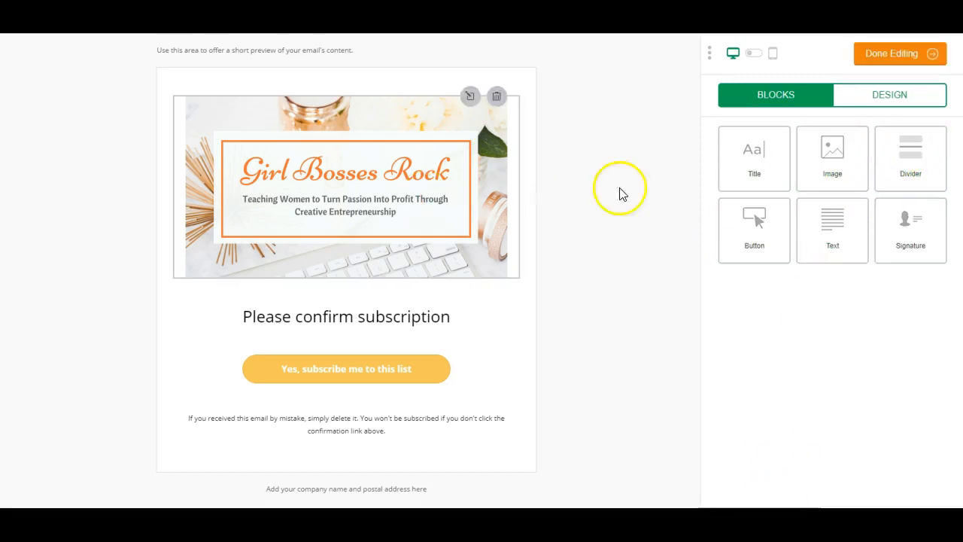
- Add a text block, delete the old title, and replace the Lorem ipsum with 'Please Confirm!'
drag(828, 215, 355, 361)
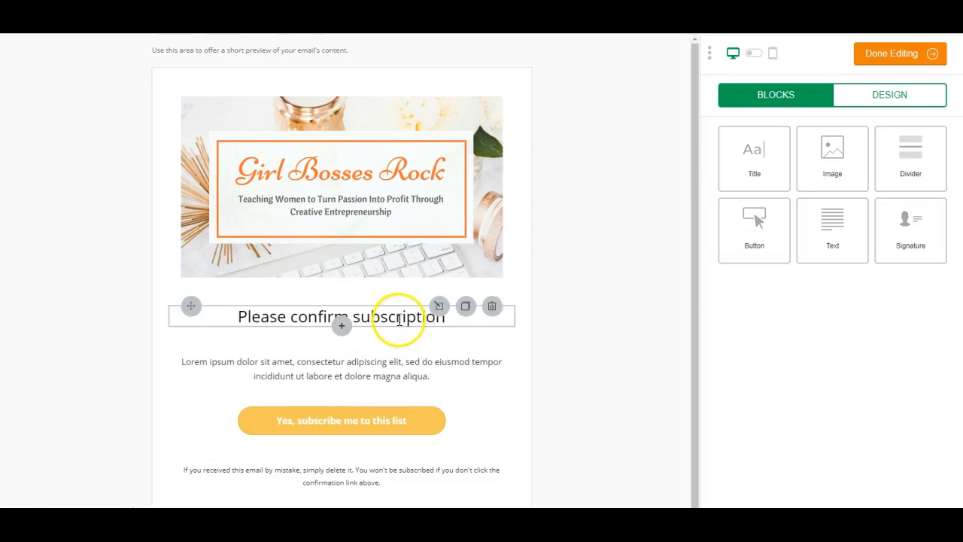
click(492, 305)
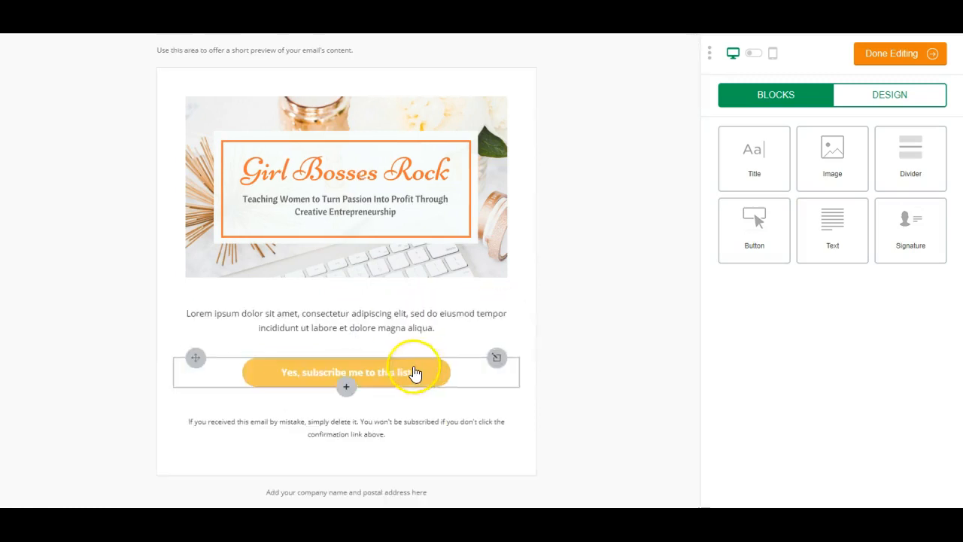
click(412, 371)
click(443, 330)
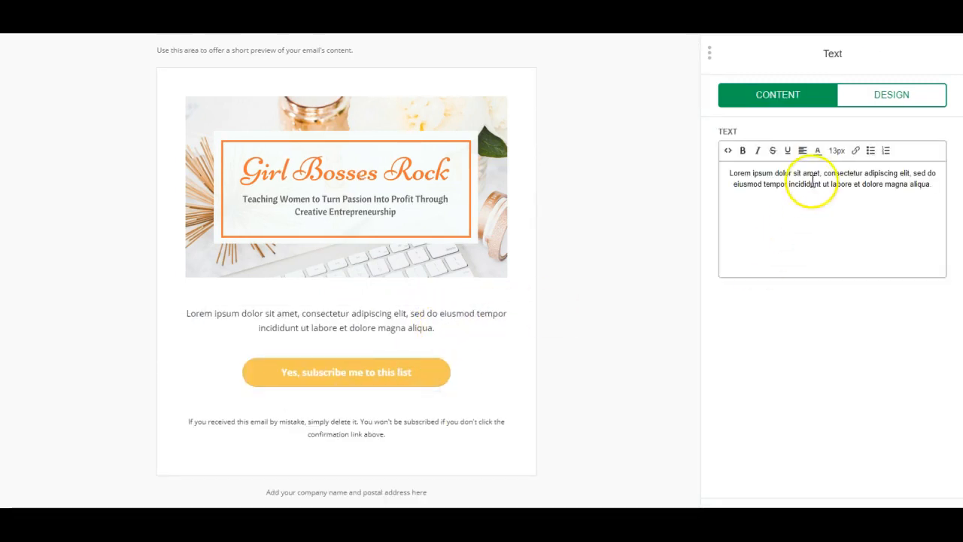
drag(728, 173, 929, 188)
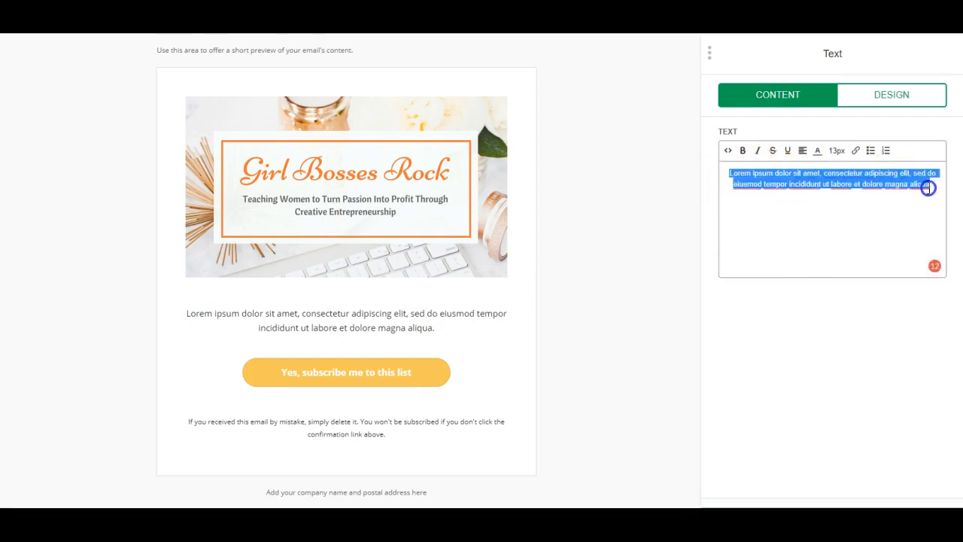
text(Please Confirm your)
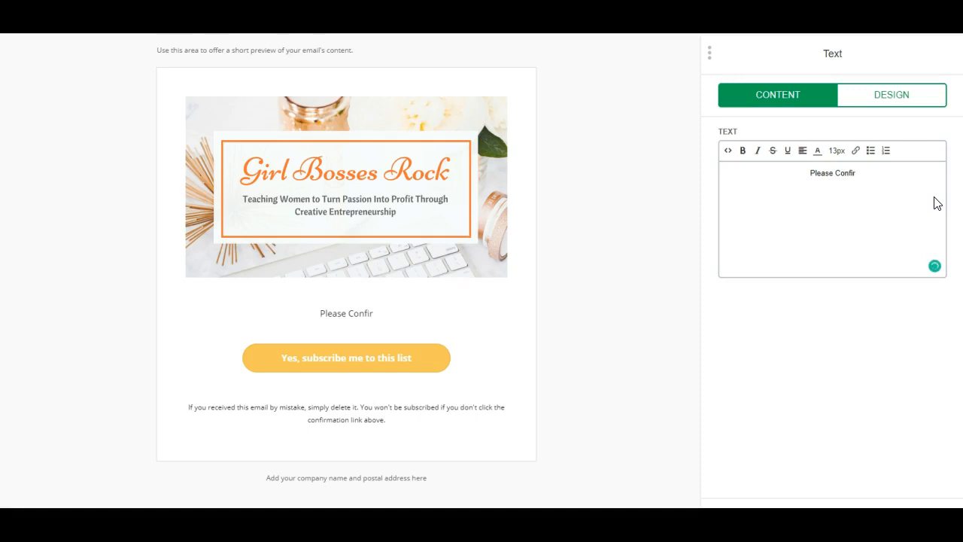
key(BackSpace)
key(BackSpace)
key(BackSpace)
key(BackSpace)
key(BackSpace)
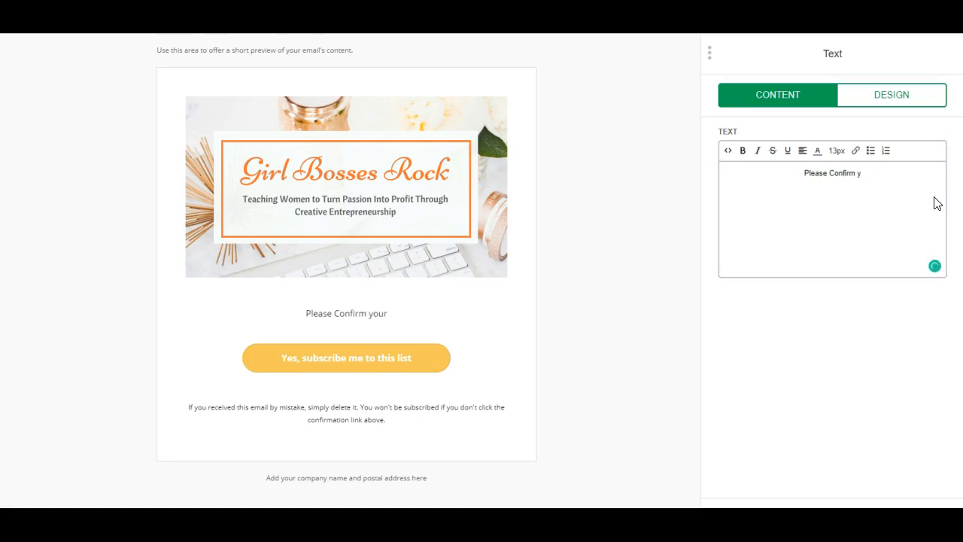
text(!)
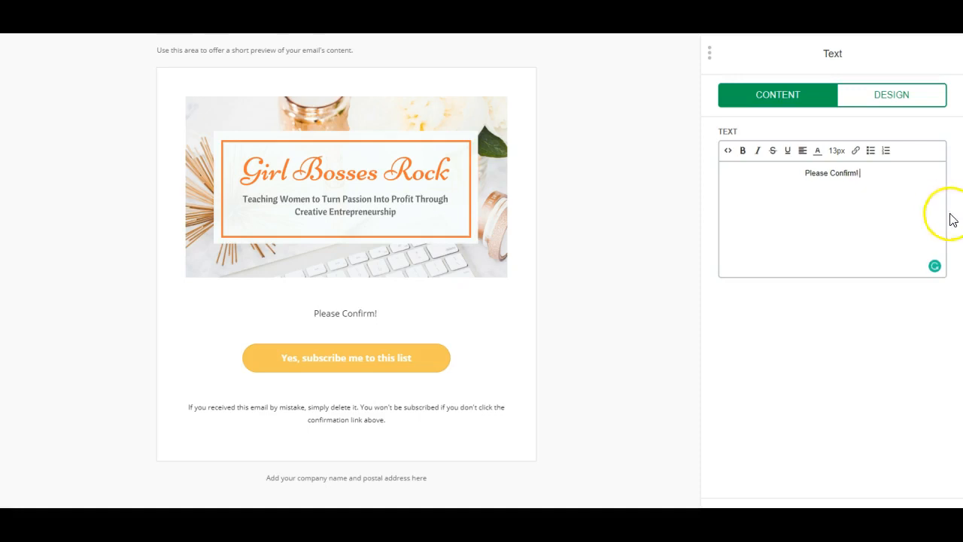
- Make 'Please Confirm!' bold, black and 20px
drag(864, 173, 802, 172)
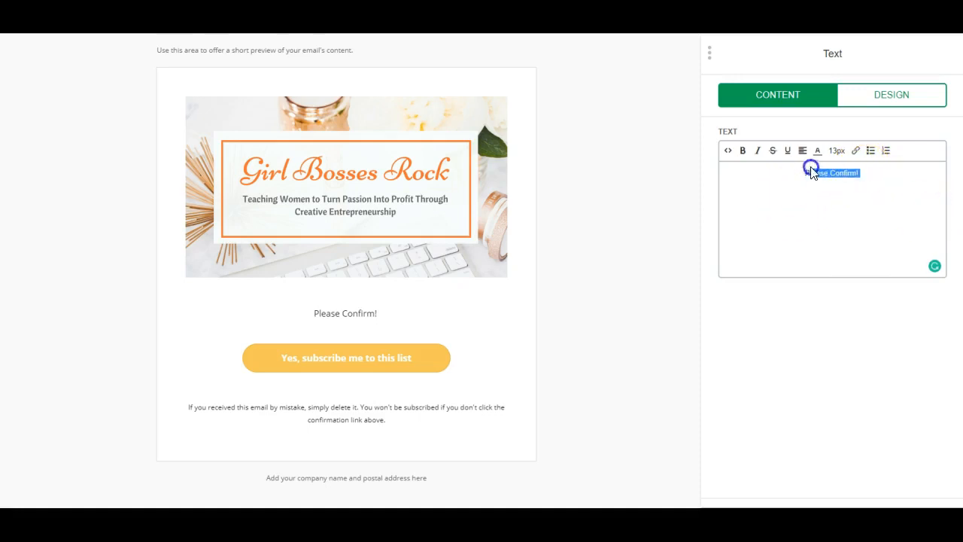
click(743, 152)
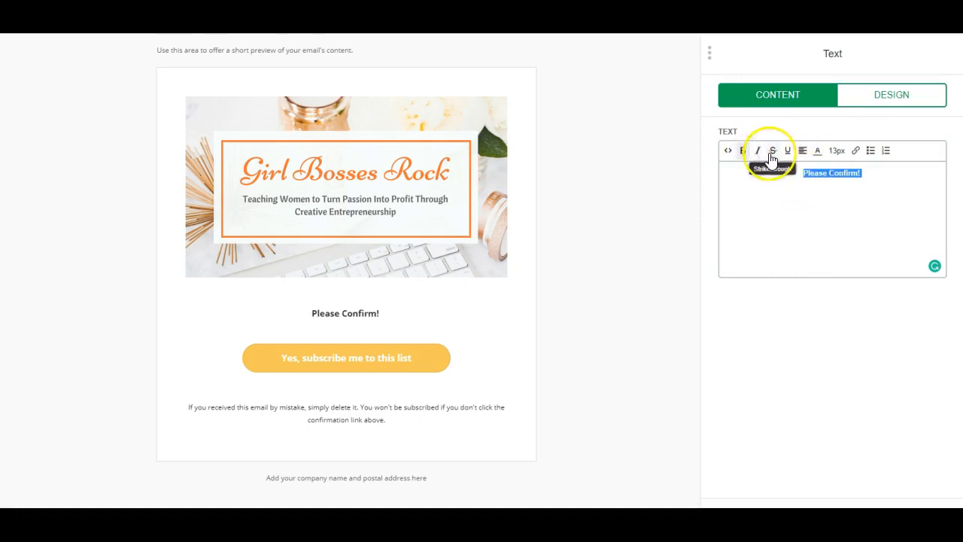
click(819, 151)
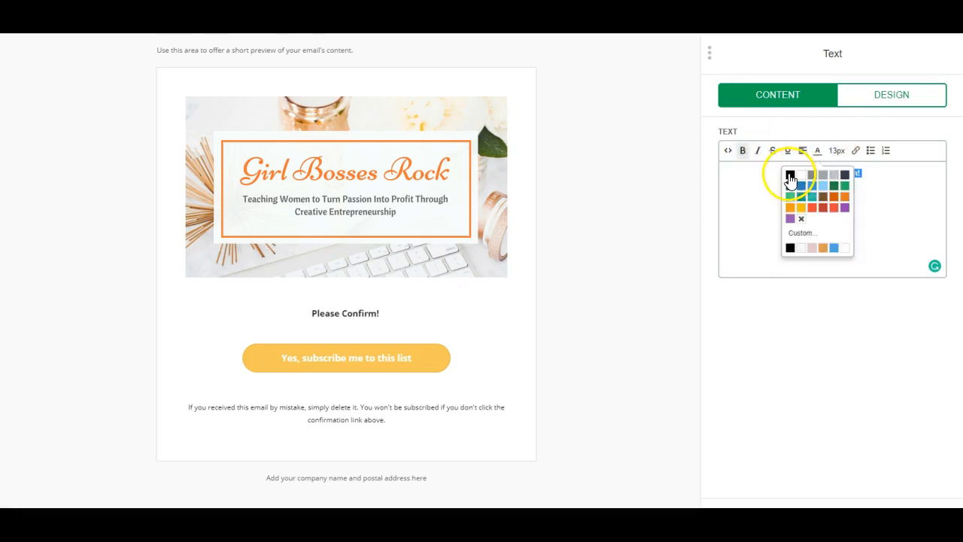
click(790, 178)
click(838, 151)
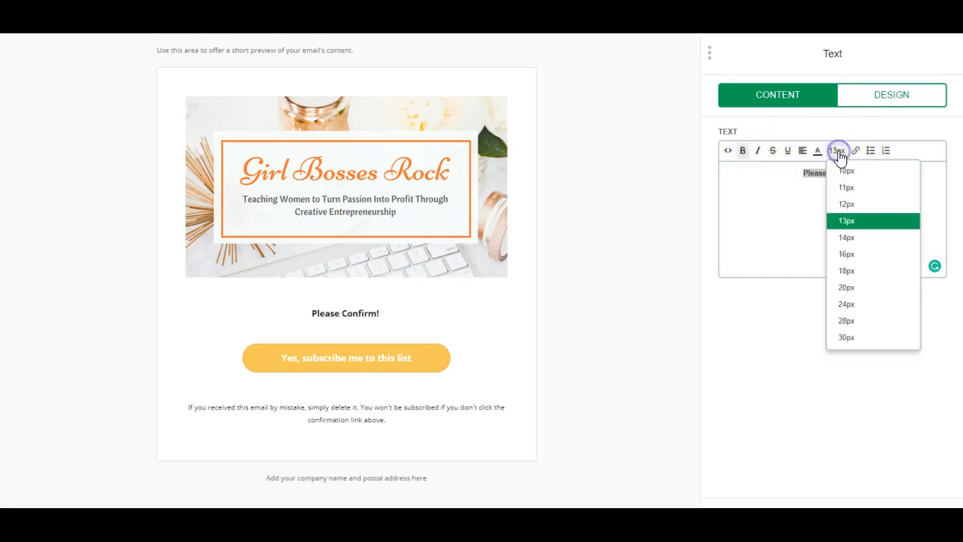
click(860, 287)
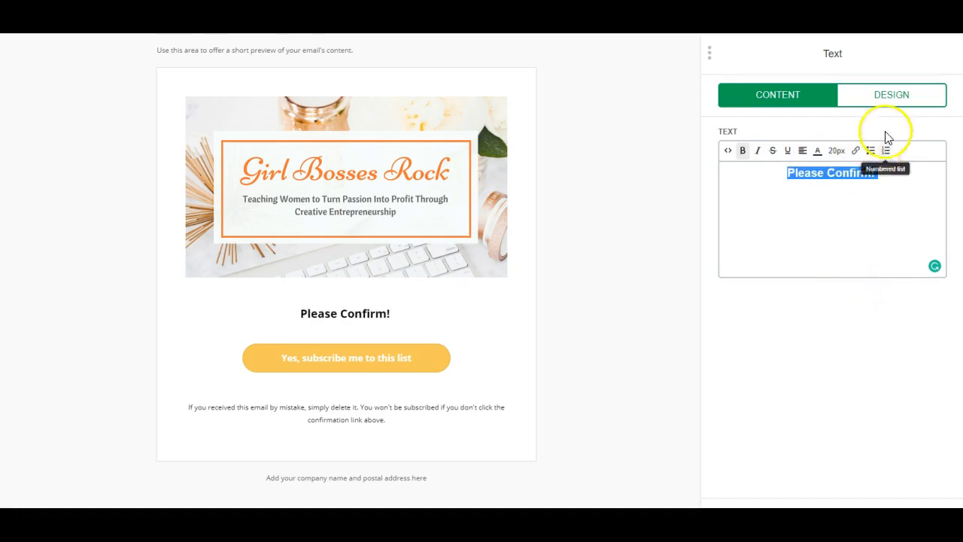
- Set the text block's link colour to orange #df9a48 and add a line after Please Confirm!
click(890, 103)
click(724, 195)
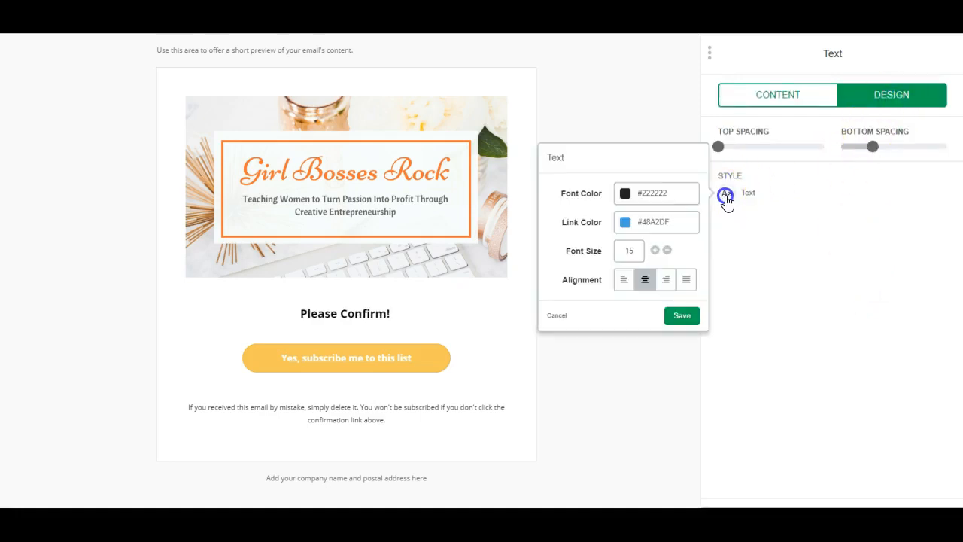
click(623, 222)
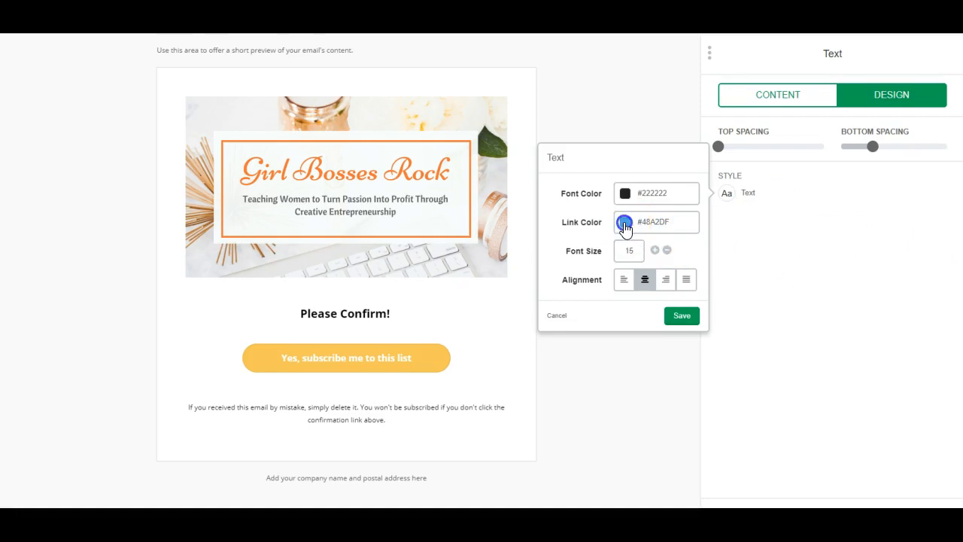
click(665, 250)
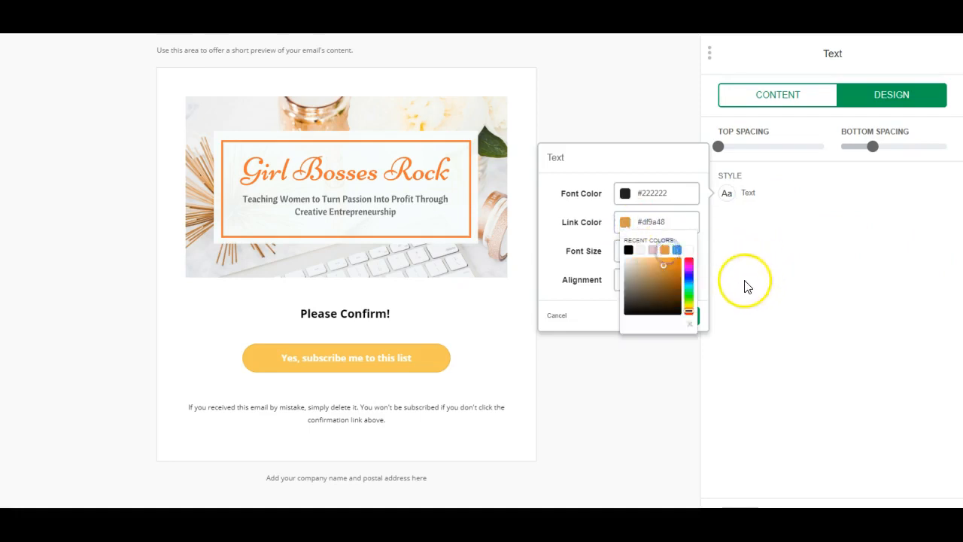
click(744, 286)
click(790, 100)
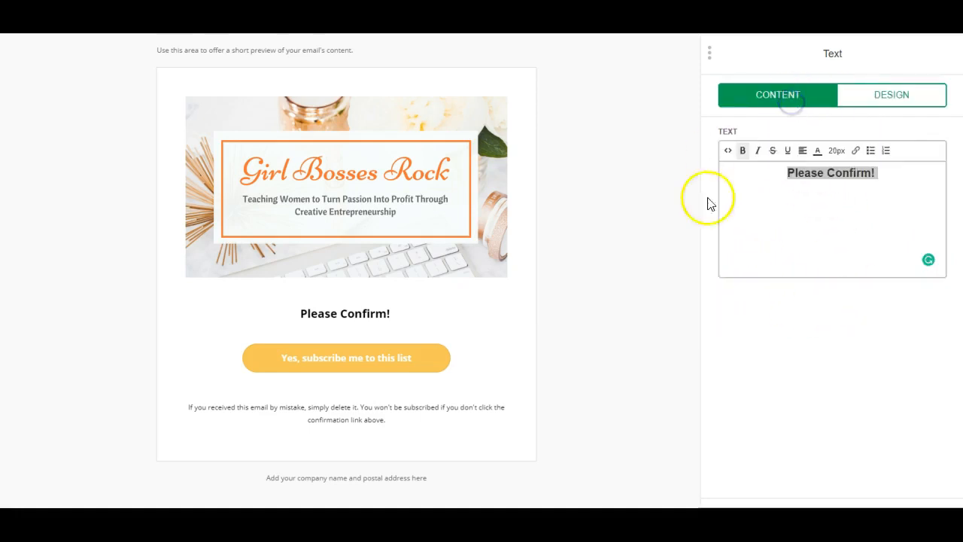
click(838, 213)
click(908, 175)
key(Return)
key(Return)
key(BackSpace)
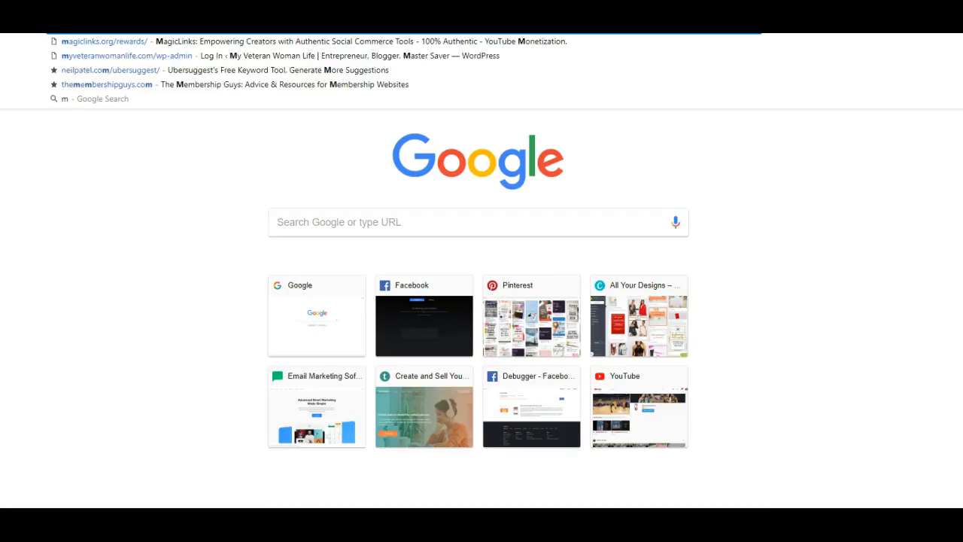
- Open the Stay on the GBR List form from the signup forms overview
text(a)
key(Return)
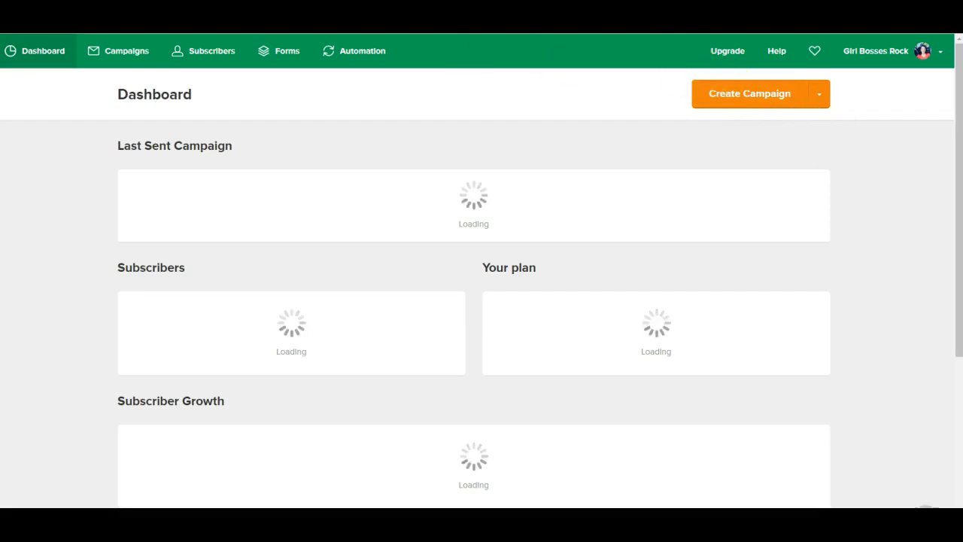
click(278, 53)
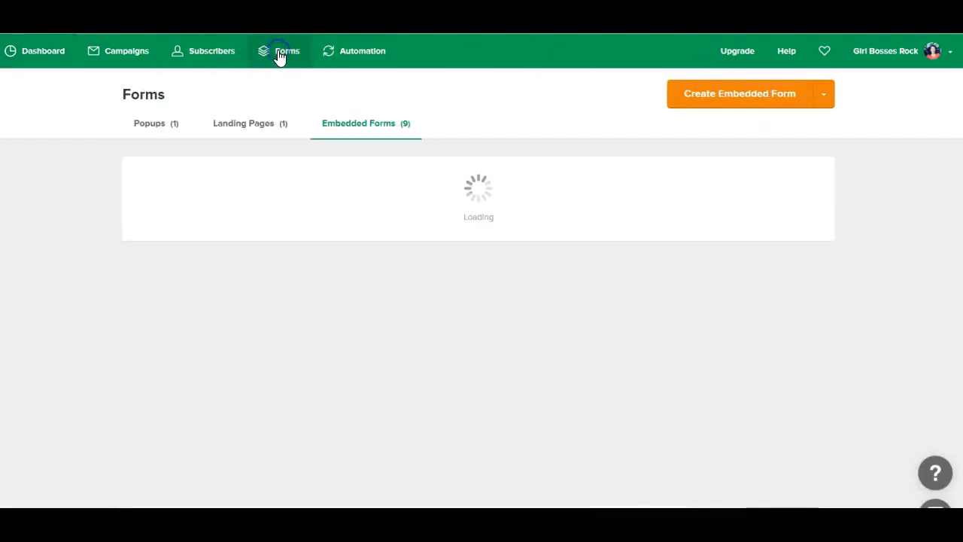
scroll(348, 367, down, 3)
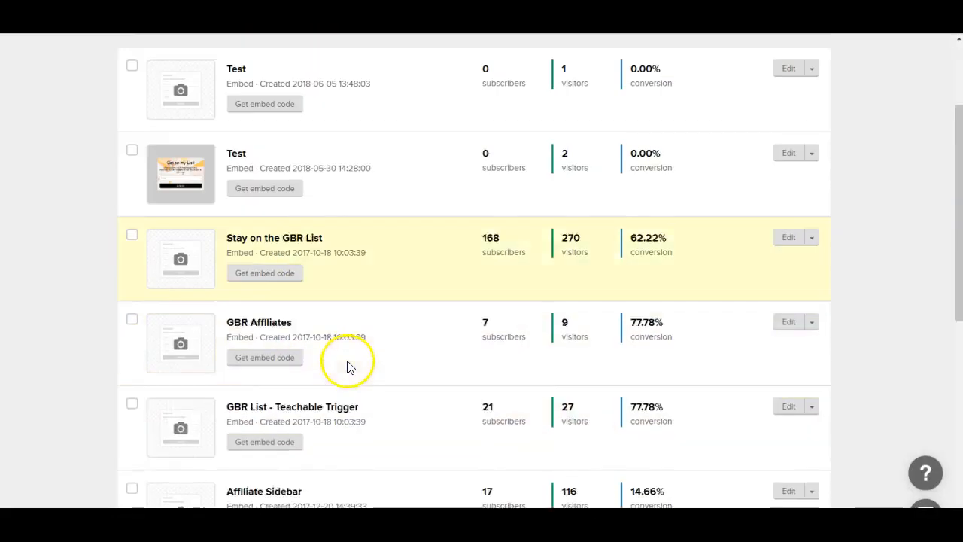
scroll(348, 367, down, 1)
click(278, 212)
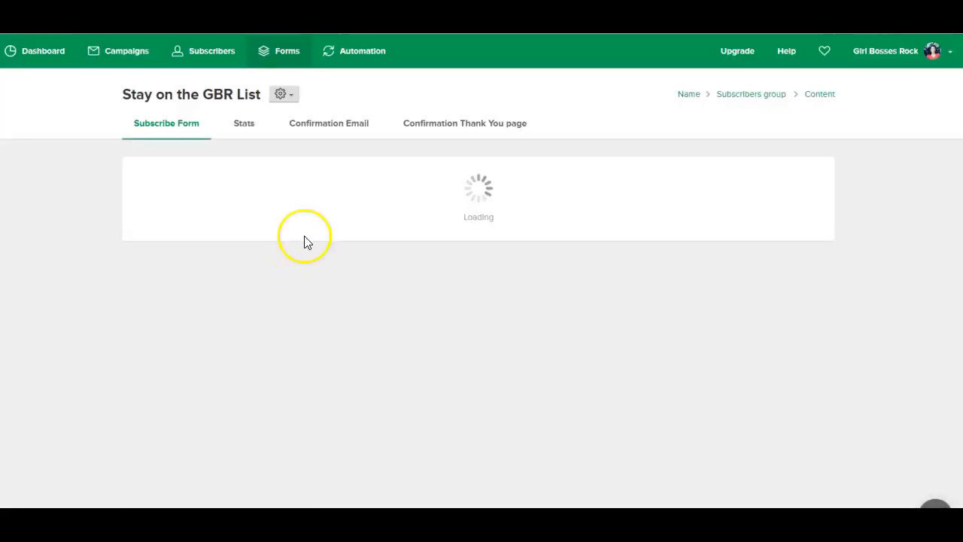
- Copy the disclaimer paragraphs from that form's confirmation email
click(339, 129)
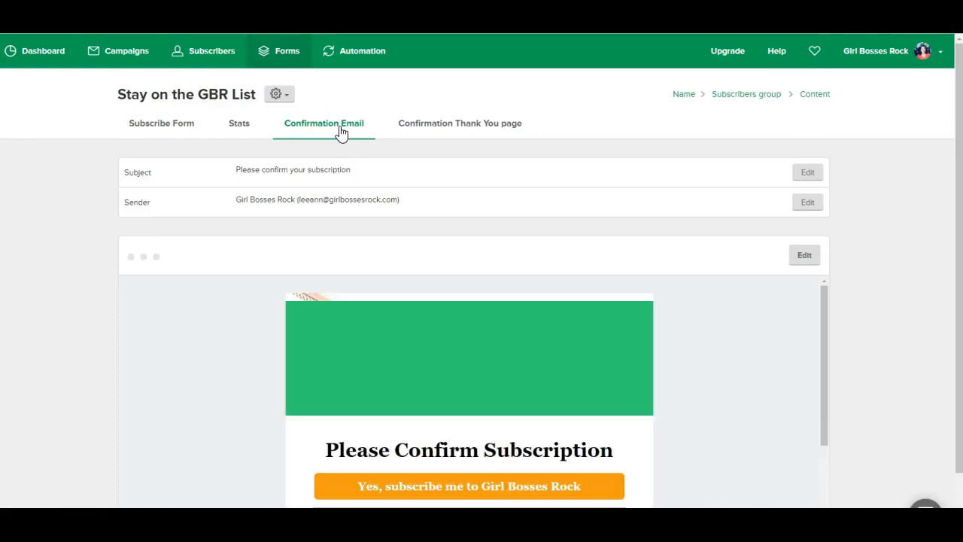
scroll(740, 369, down, 5)
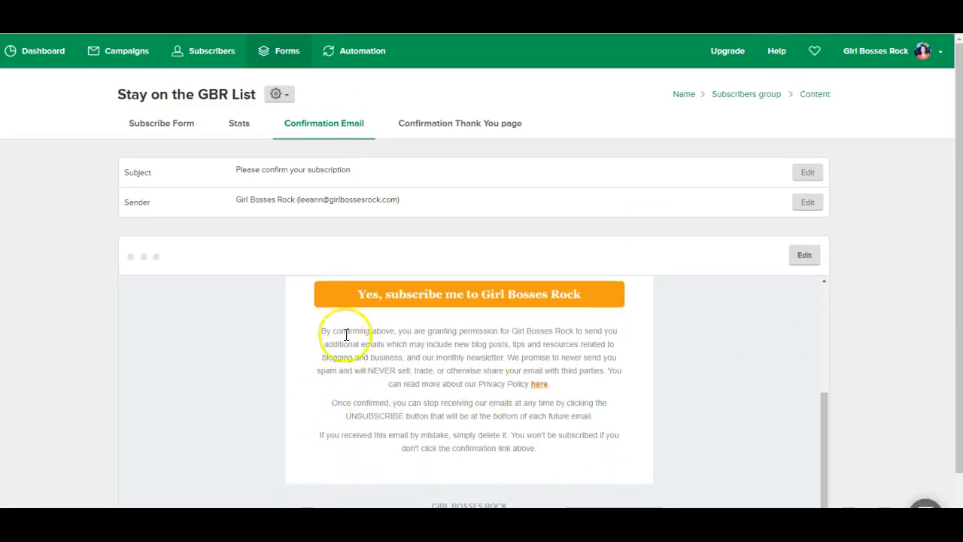
drag(318, 329, 606, 454)
key(ctrl+c)
right_click(490, 376)
click(511, 386)
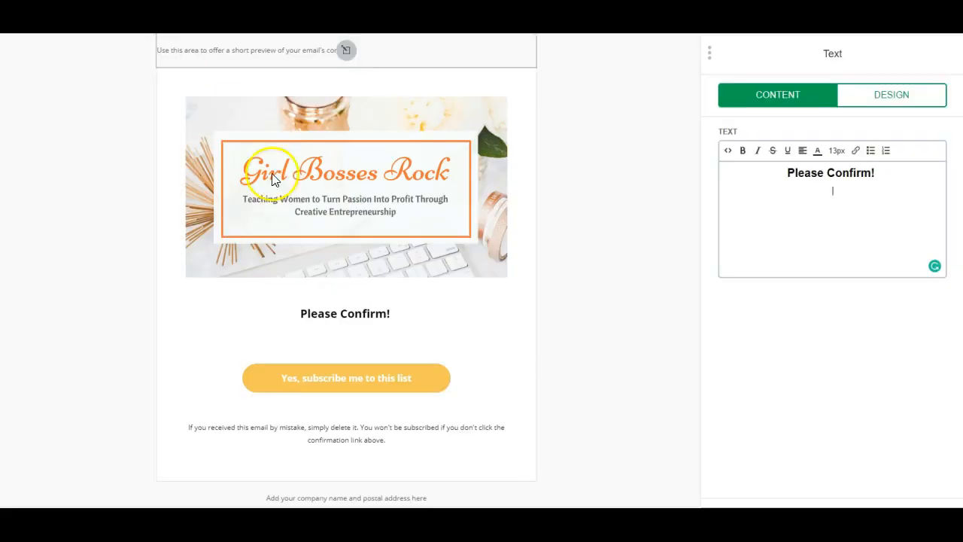
- Paste the three disclaimer paragraphs, with the Privacy Policy link, beneath the Please Confirm! heading
click(824, 197)
right_click(854, 193)
click(860, 253)
drag(710, 69, 535, 70)
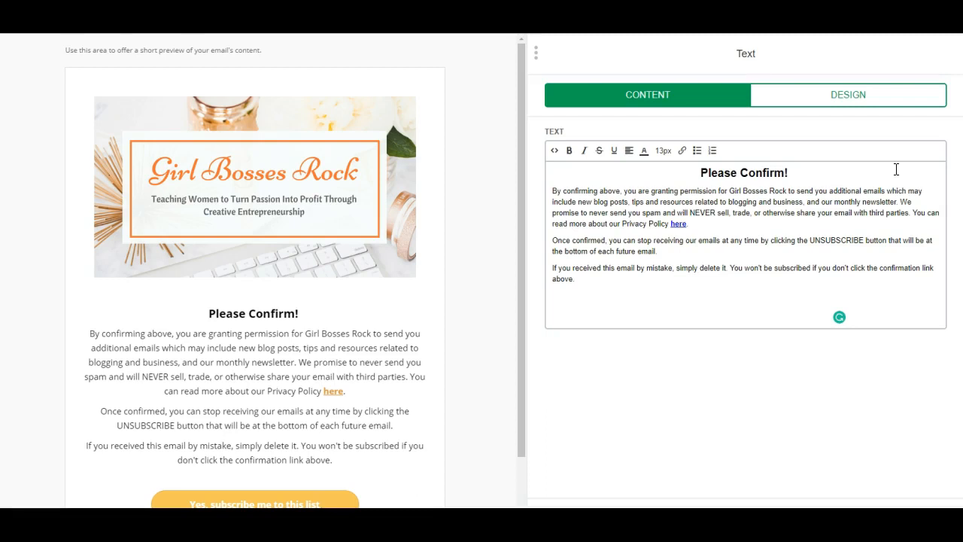
click(894, 164)
- Check the Privacy Policy 'here' link in the disclaimer text
click(680, 224)
click(733, 222)
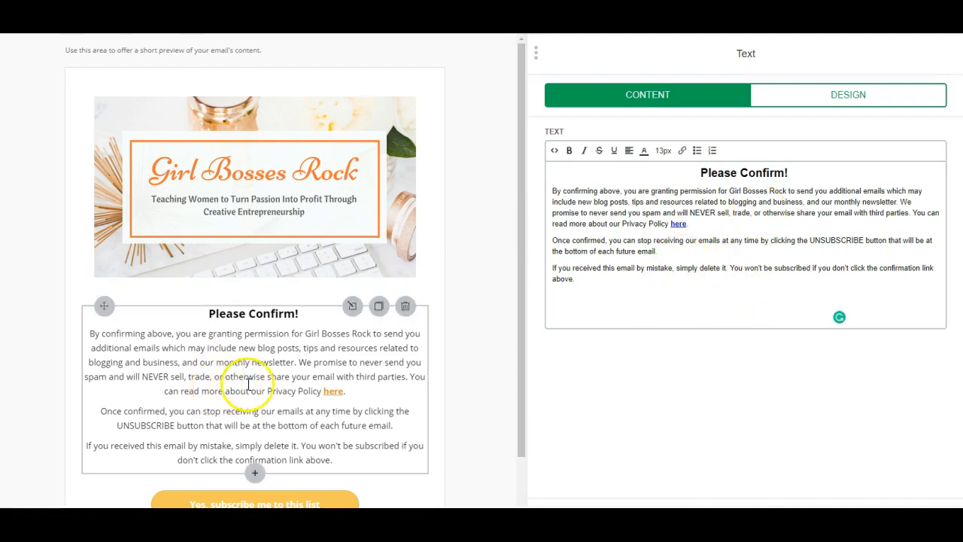
scroll(490, 323, down, 3)
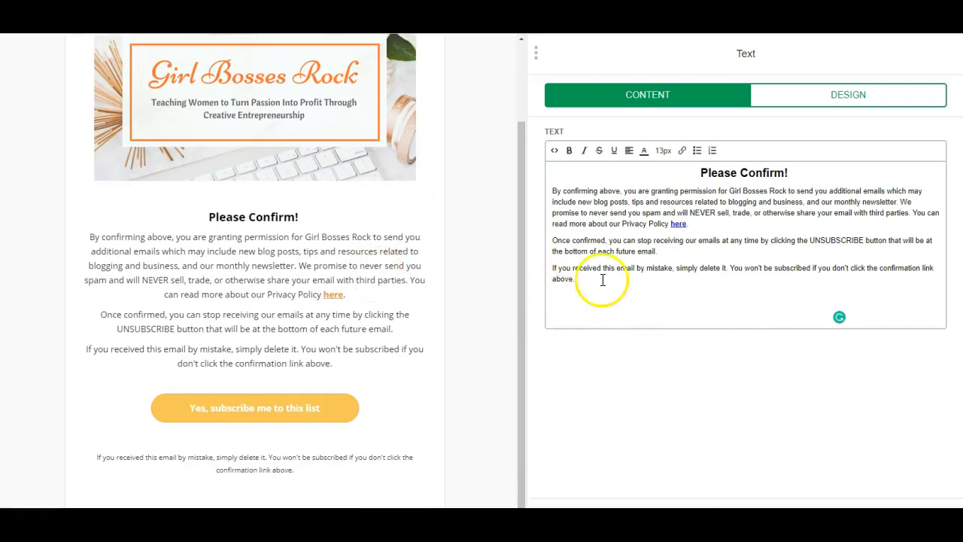
- Make the last disclaimer paragraph end 'confirmation link below.' instead of 'above.', then select the subscribe button
click(581, 283)
key(BackSpace)
key(BackSpace)
key(BackSpace)
key(BackSpace)
key(BackSpace)
key(BackSpace)
text(below.)
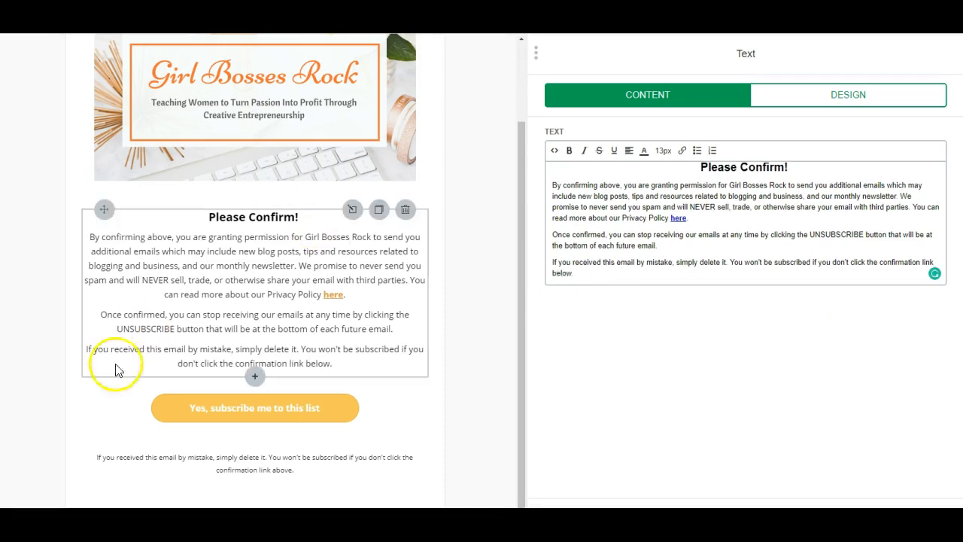
click(340, 420)
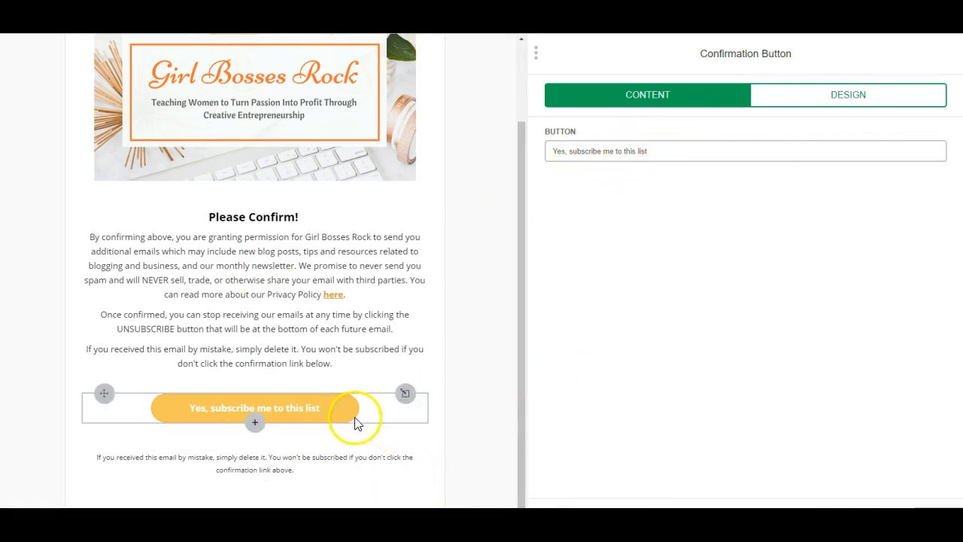
- Give the subscribe button a darker orange background (#df9a48) and save it
click(826, 96)
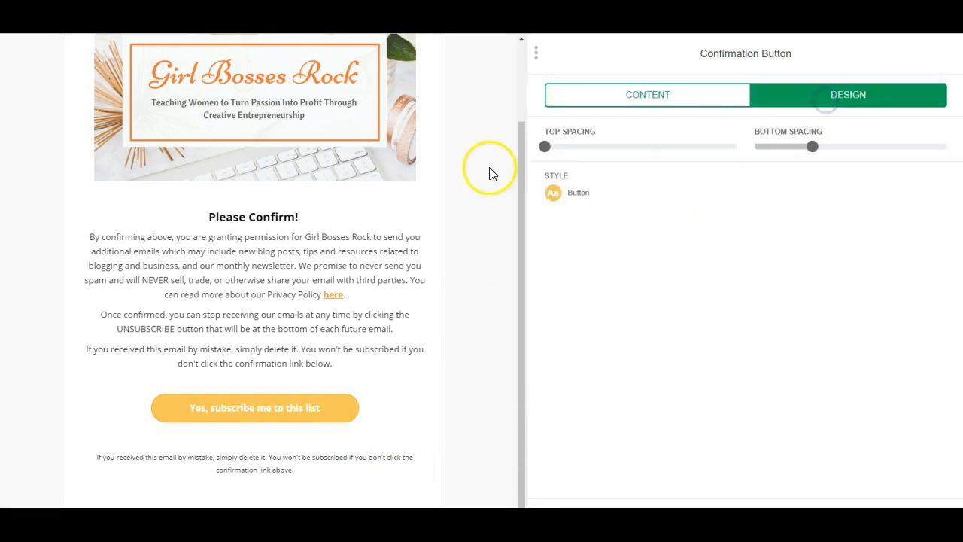
click(555, 193)
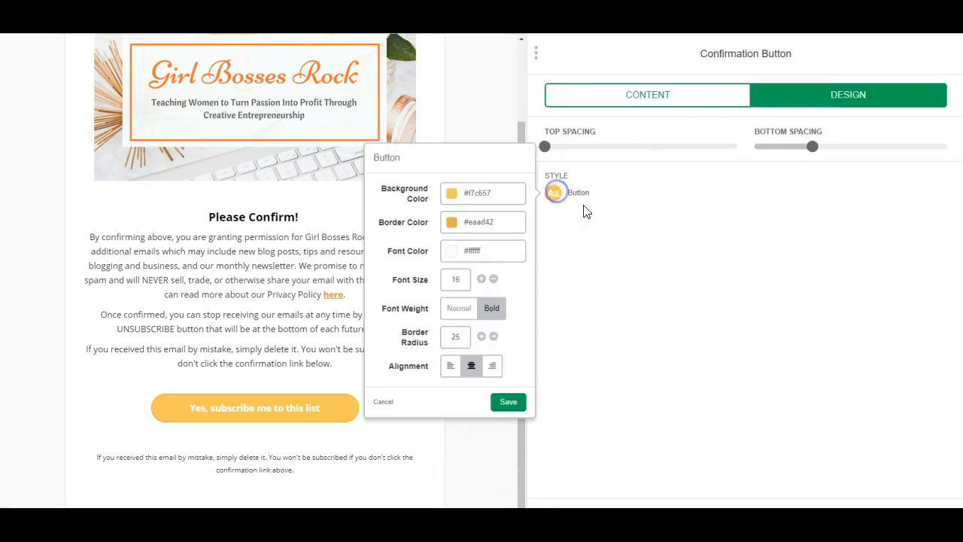
click(451, 194)
click(491, 221)
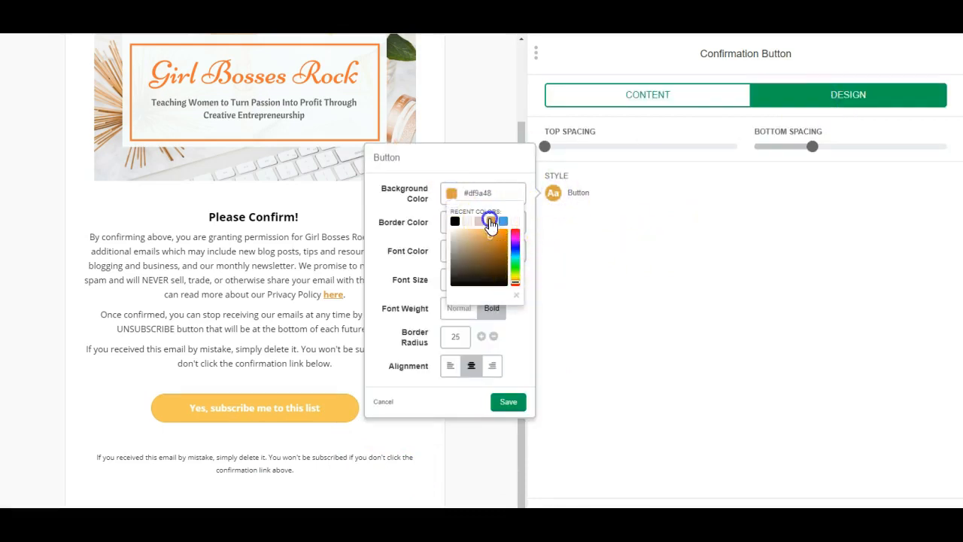
click(559, 350)
click(343, 415)
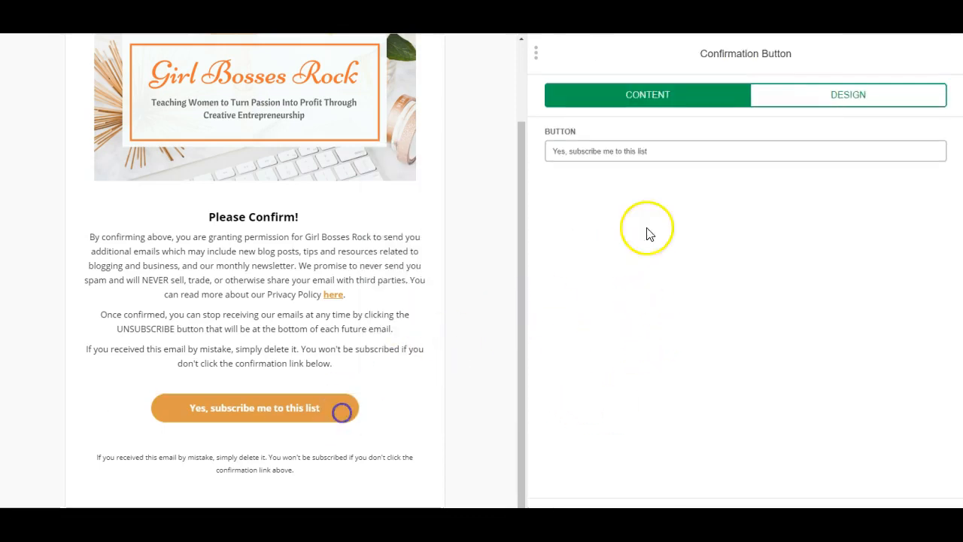
click(835, 99)
click(552, 193)
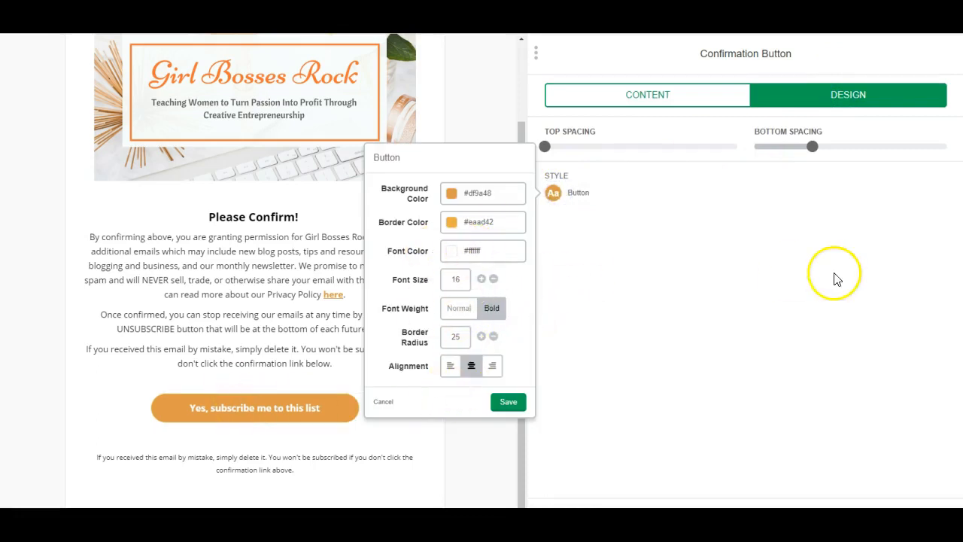
click(509, 401)
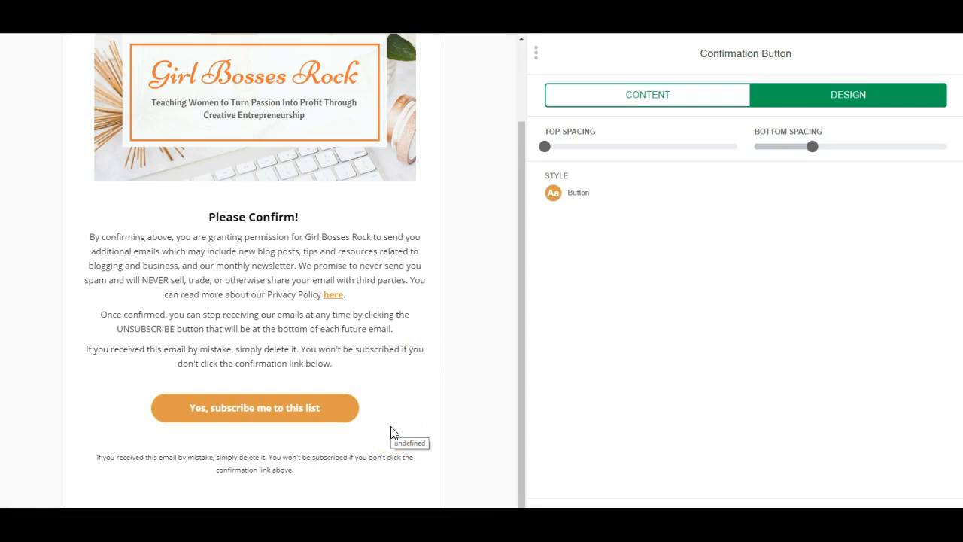
- Delete the duplicate disclaimer below the button and return to the original confirmation email
click(360, 464)
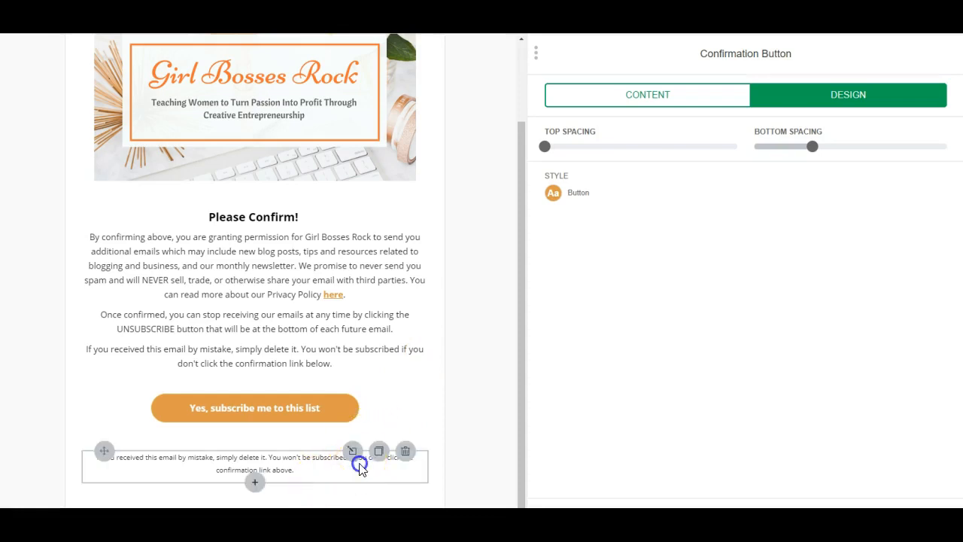
click(407, 457)
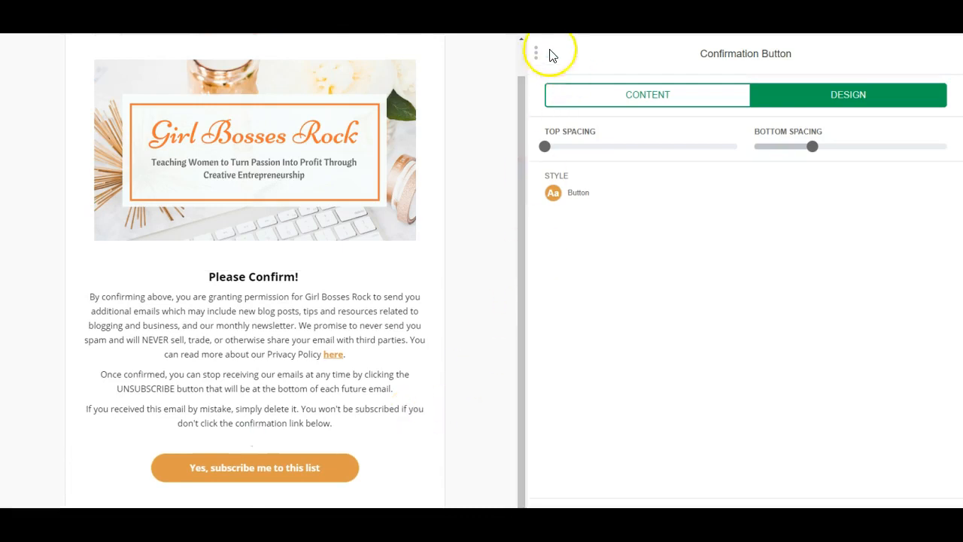
drag(530, 57, 662, 83)
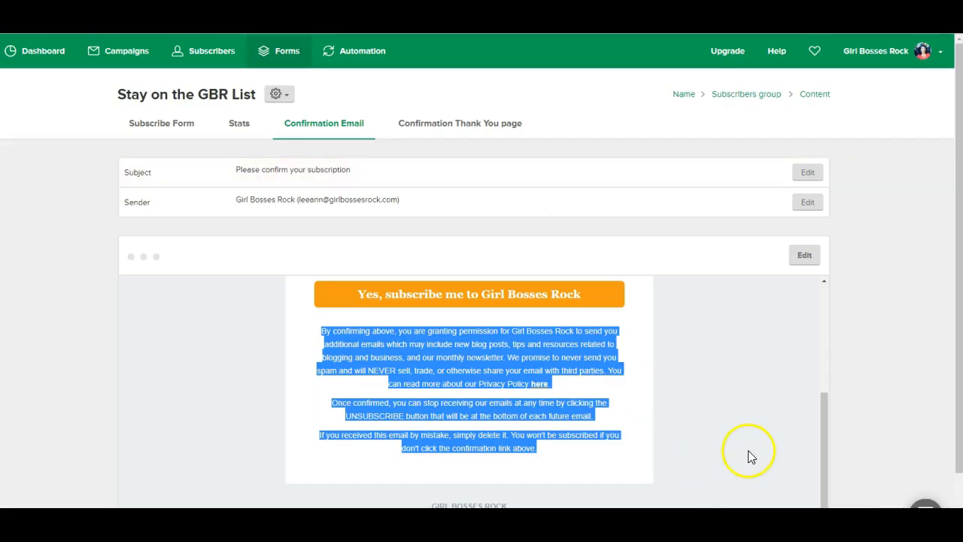
click(748, 450)
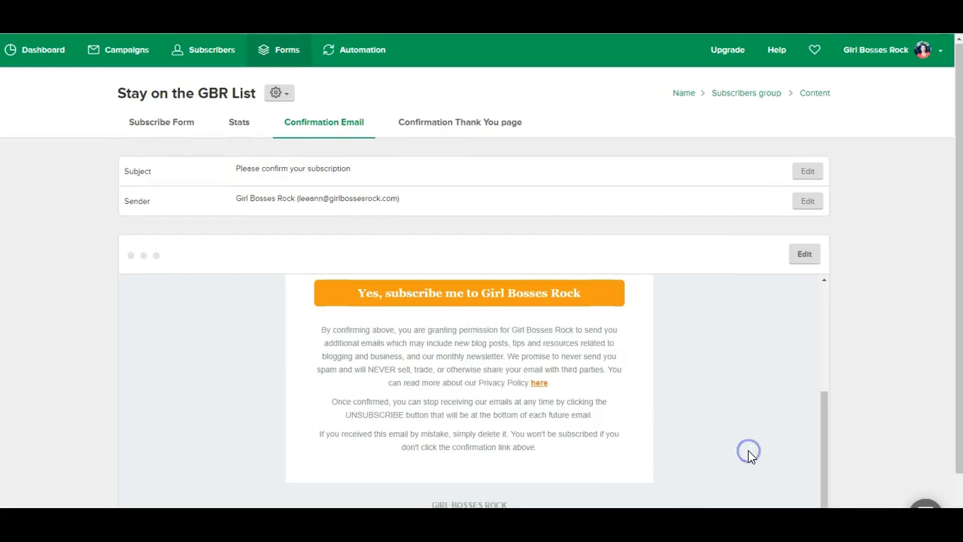
- Copy the company address from the old email's footer, then open the new email's footer
scroll(748, 450, down, 1)
click(482, 456)
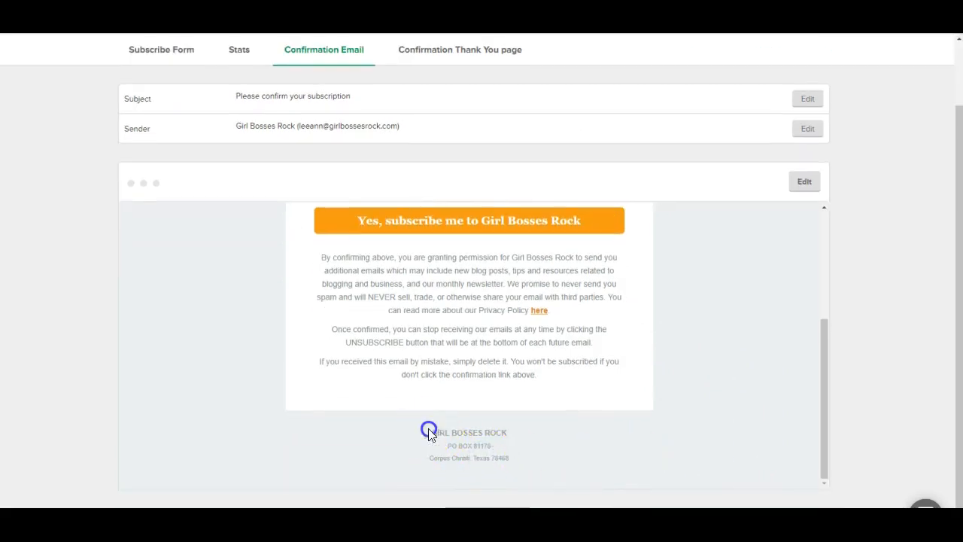
drag(428, 428, 552, 458)
right_click(491, 457)
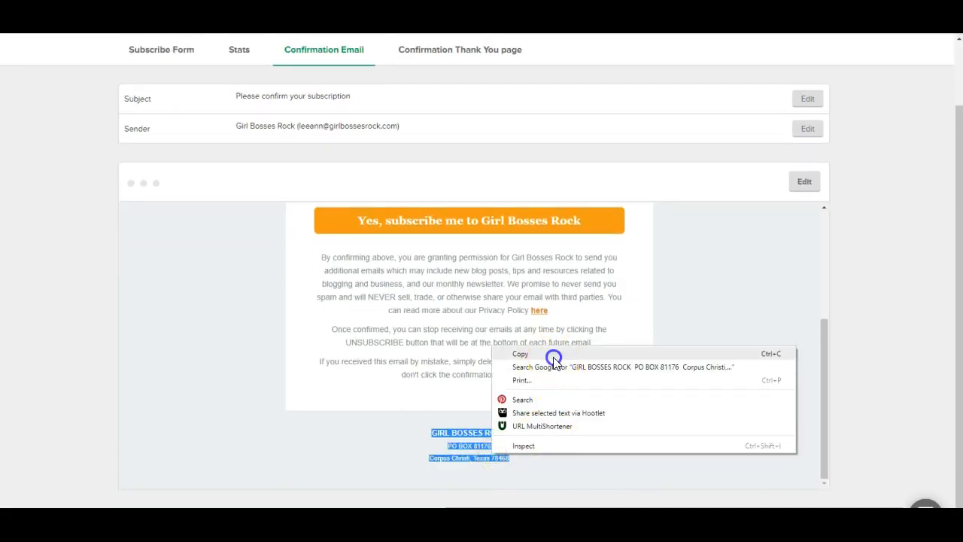
click(552, 355)
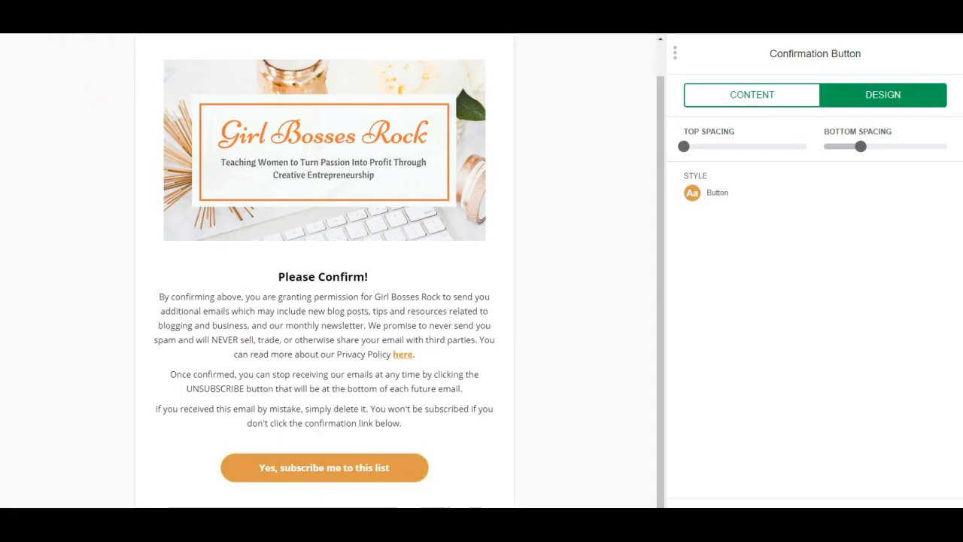
click(490, 507)
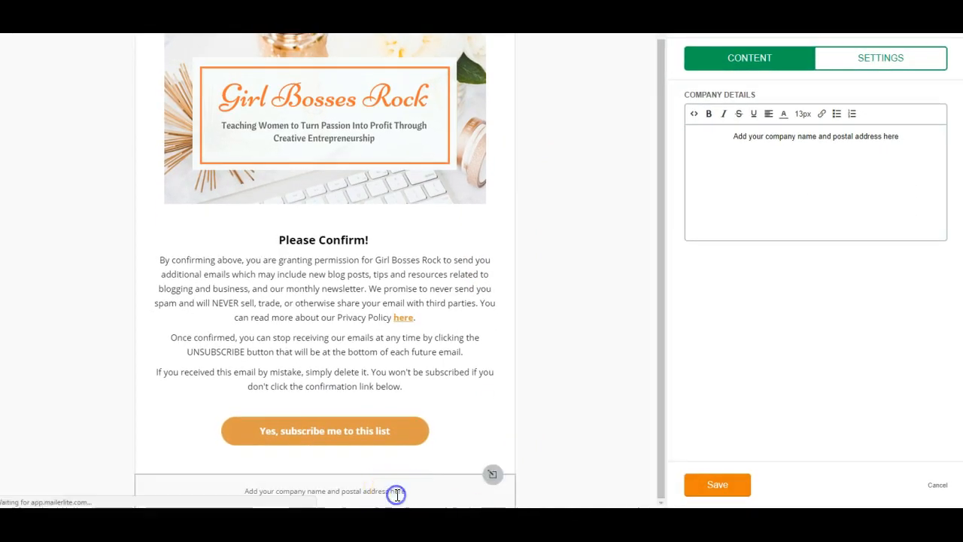
- Replace the footer placeholder with the copied company name and postal address
triple_click(784, 137)
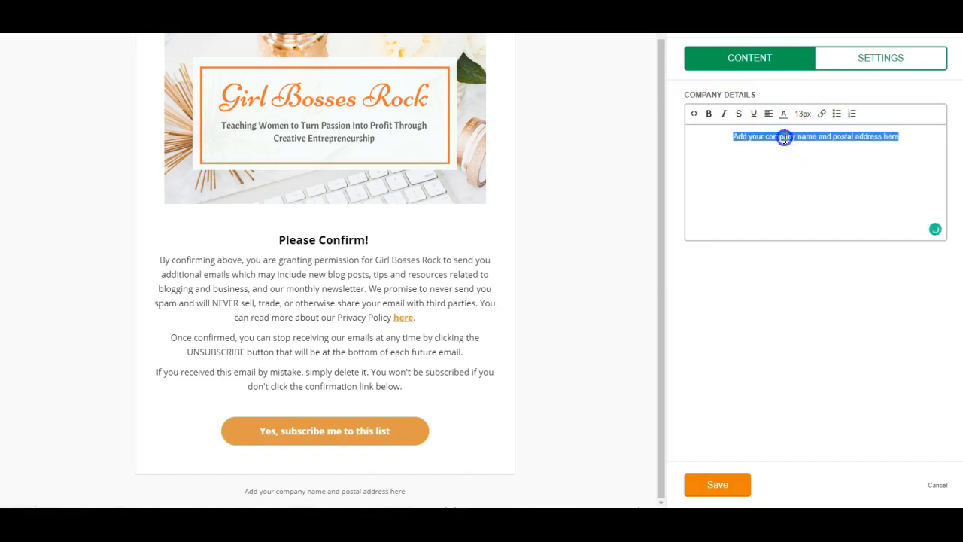
right_click(785, 137)
click(795, 173)
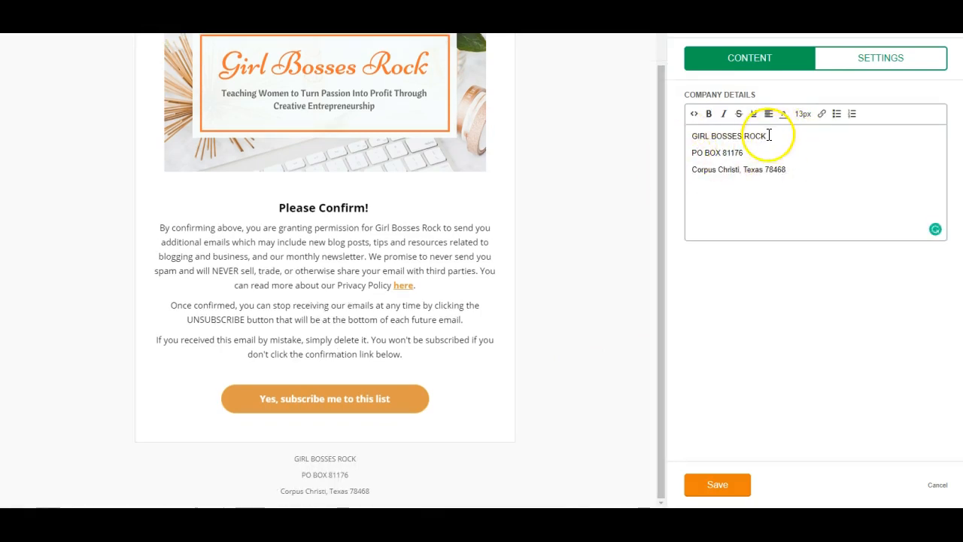
- Make the company name line bold and black, then save the footer
drag(768, 136, 675, 143)
click(709, 113)
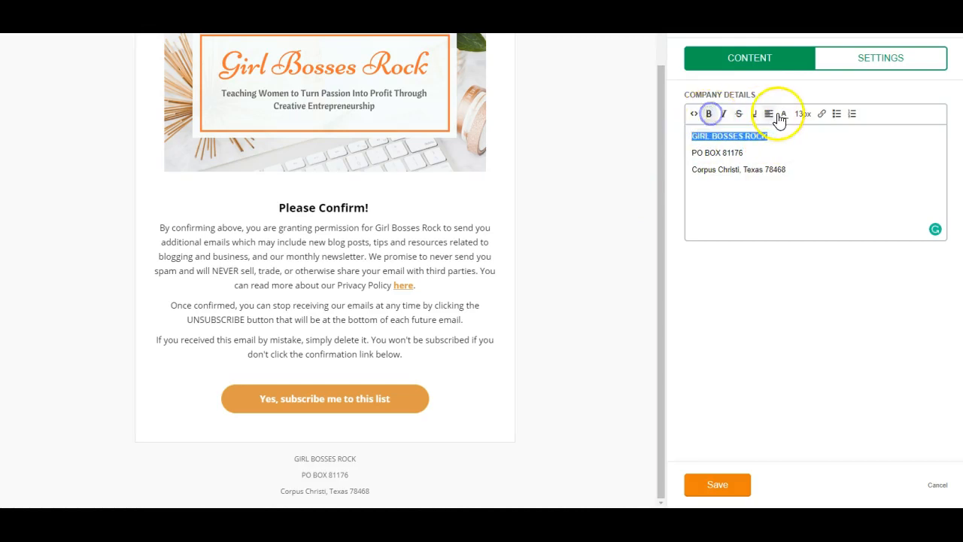
click(783, 113)
click(757, 139)
click(595, 331)
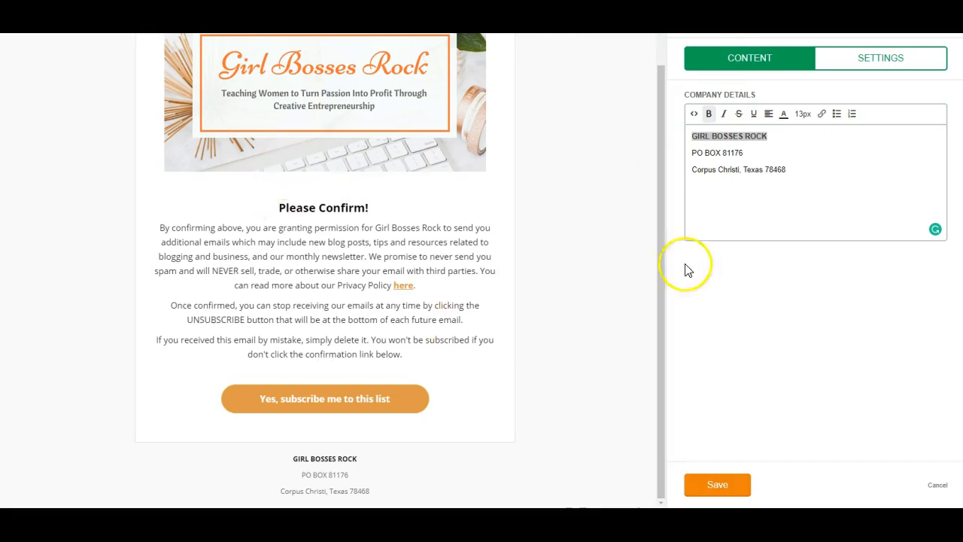
click(724, 487)
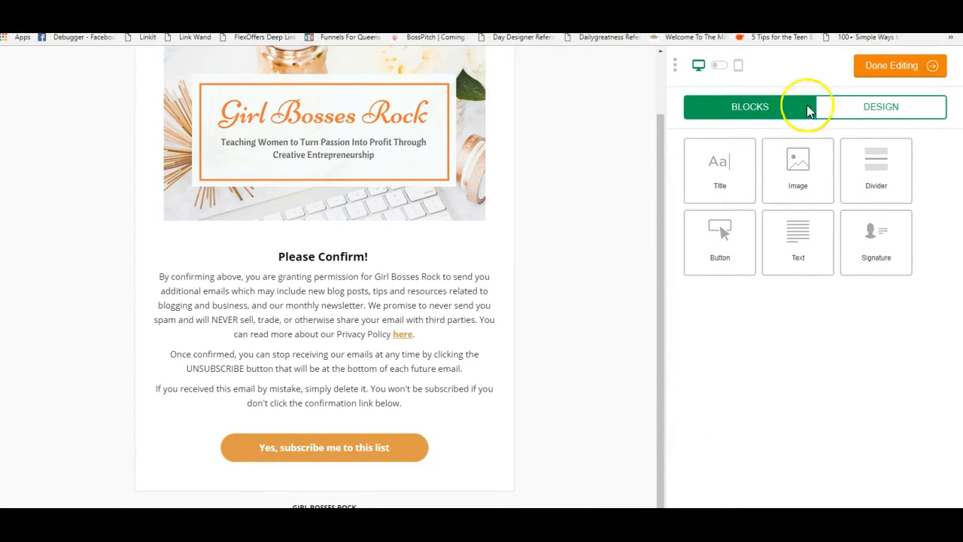
- Finish the confirmation email and open the Test form's Confirmation Thank You page
click(871, 66)
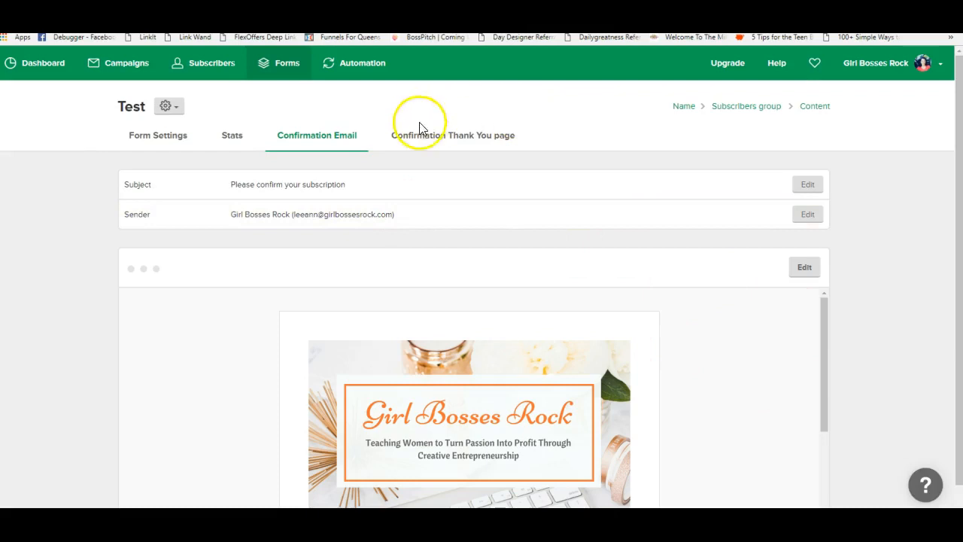
scroll(640, 387, down, 5)
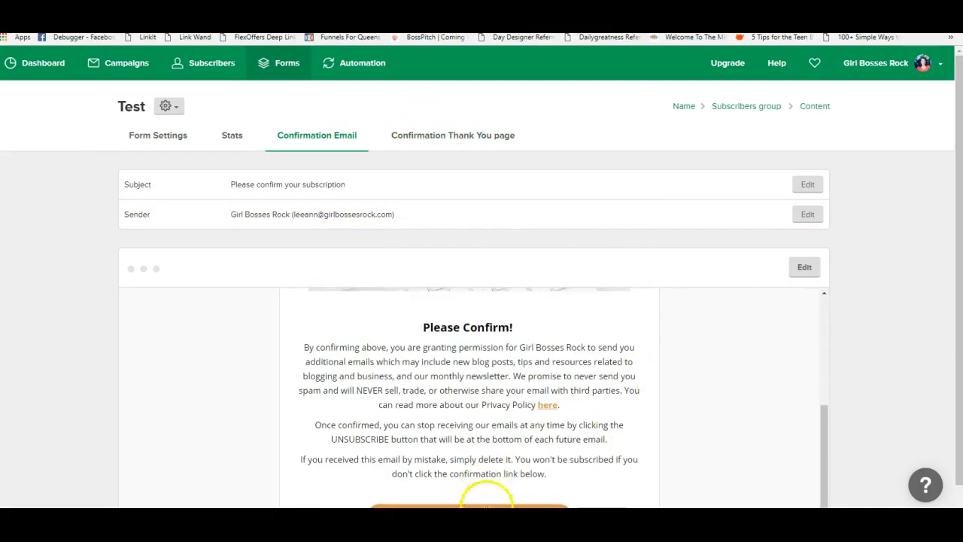
click(440, 137)
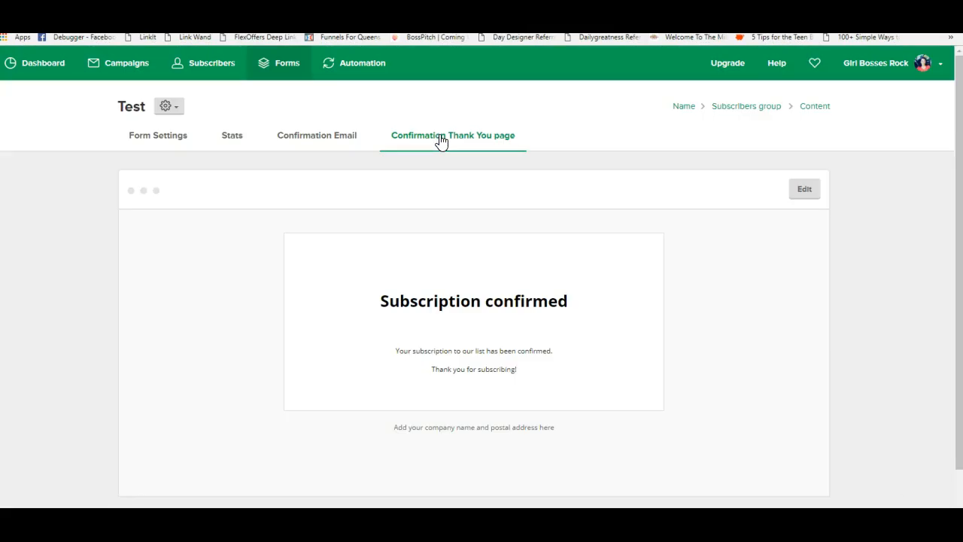
click(598, 363)
- Replace the thank-you page's paper plane header image with the Girl Bosses Rock banner
click(543, 430)
click(807, 191)
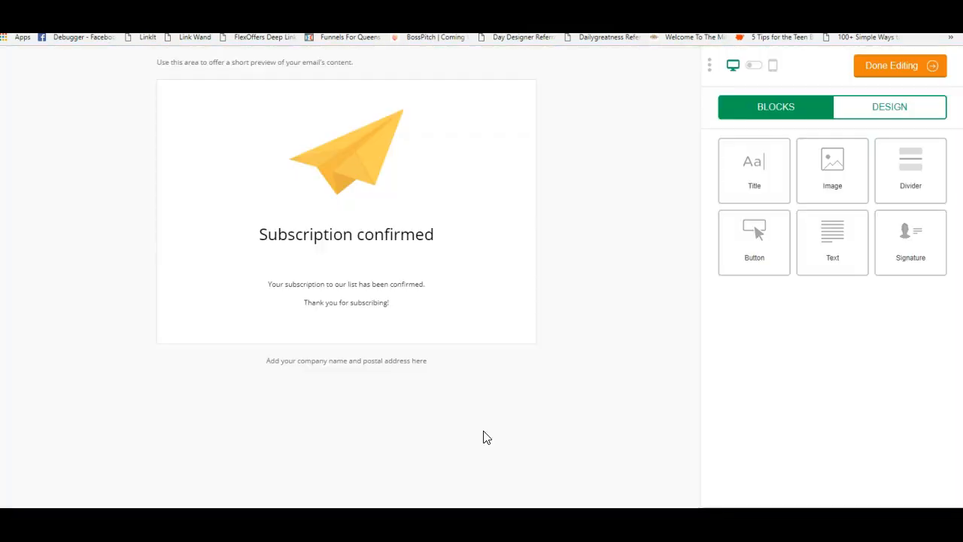
click(354, 162)
click(747, 170)
click(356, 505)
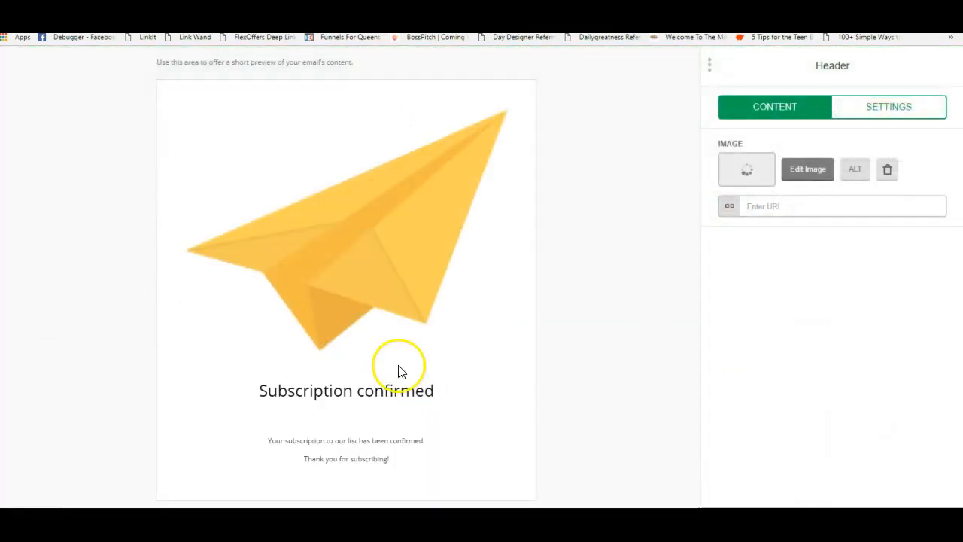
- Replace the thank-you page footer placeholder with the company name and postal address
click(350, 458)
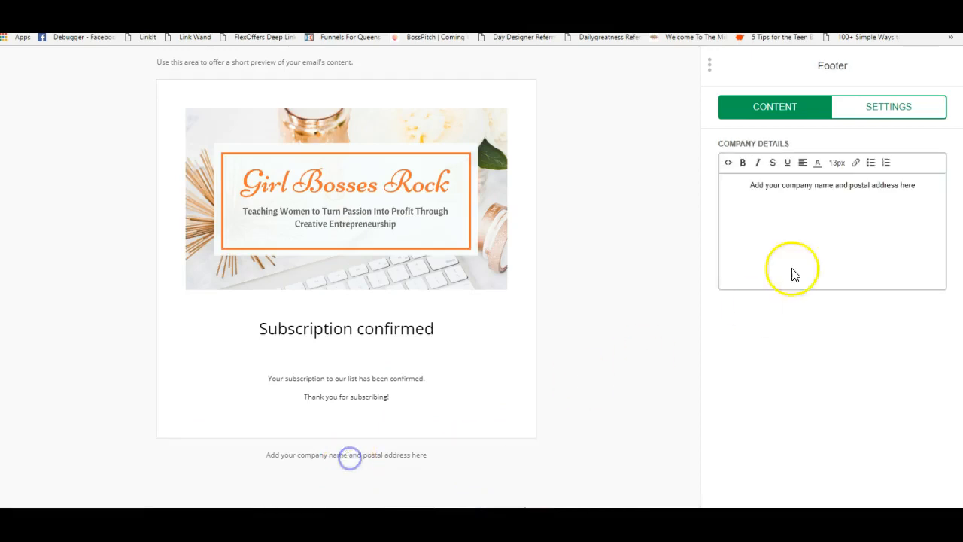
drag(751, 184, 950, 194)
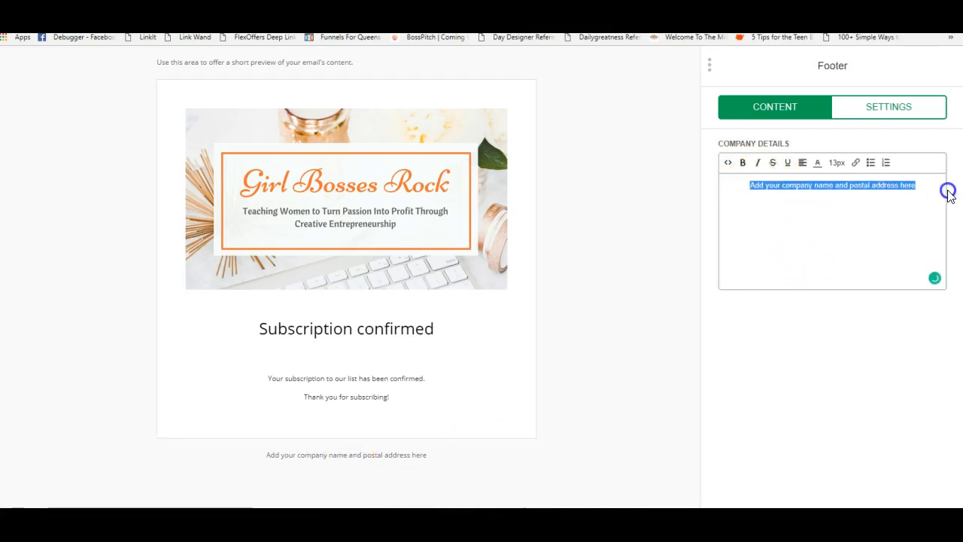
right_click(912, 178)
click(775, 188)
triple_click(775, 189)
key(BackSpace)
right_click(809, 189)
click(837, 255)
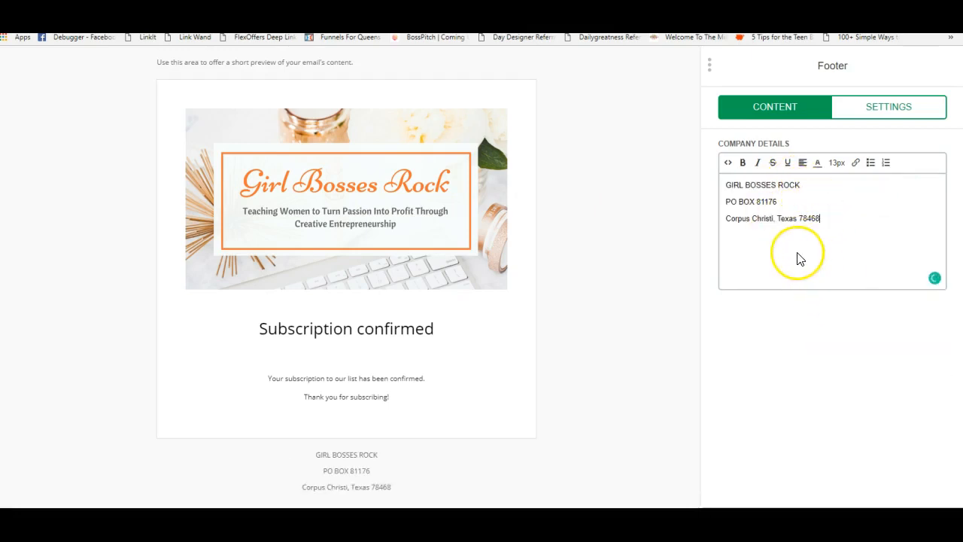
click(404, 401)
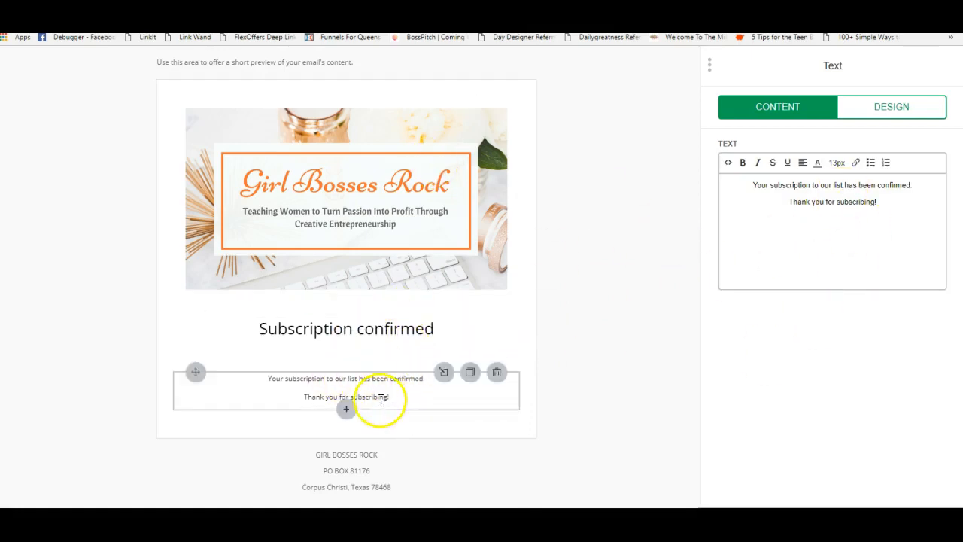
- Change the thank-you message to 'Be on the lookout for a welcome email from me…about the GBR community and more.'
drag(881, 201, 743, 183)
text(Ww)
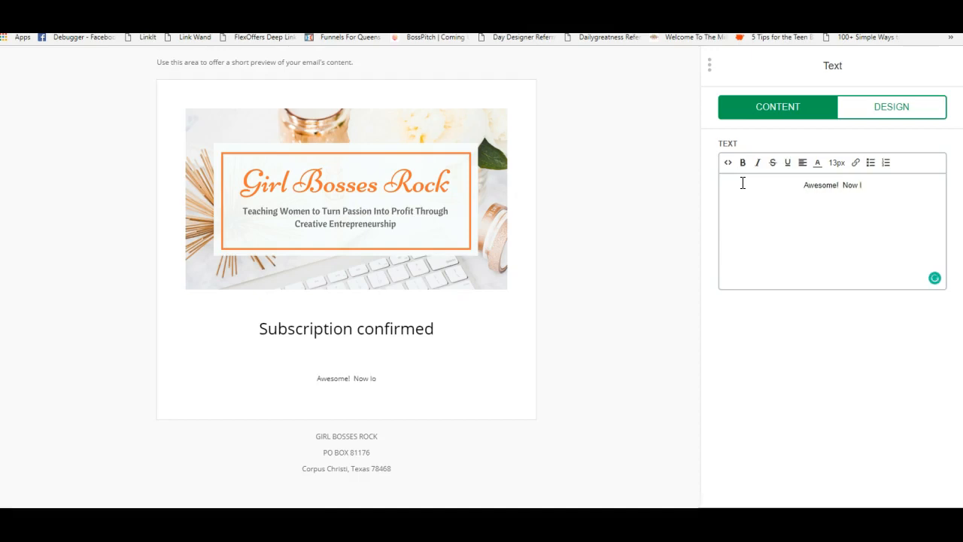
key(BackSpace)
key(BackSpace)
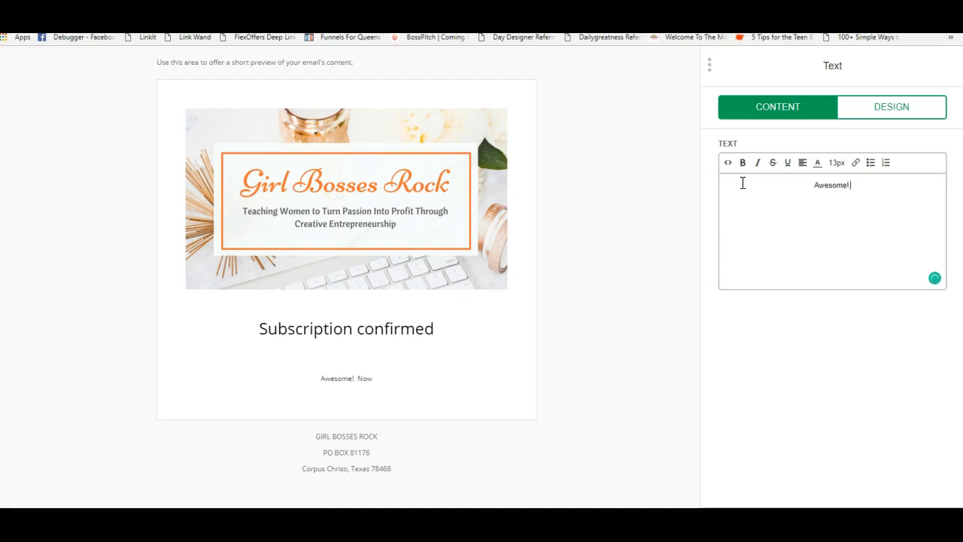
text(Be on the loo)
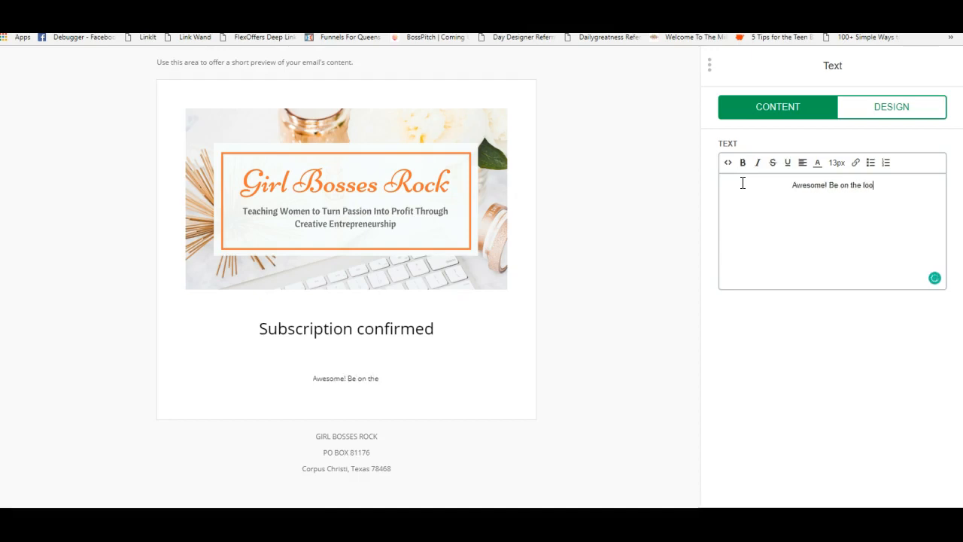
text(kout for a welom)
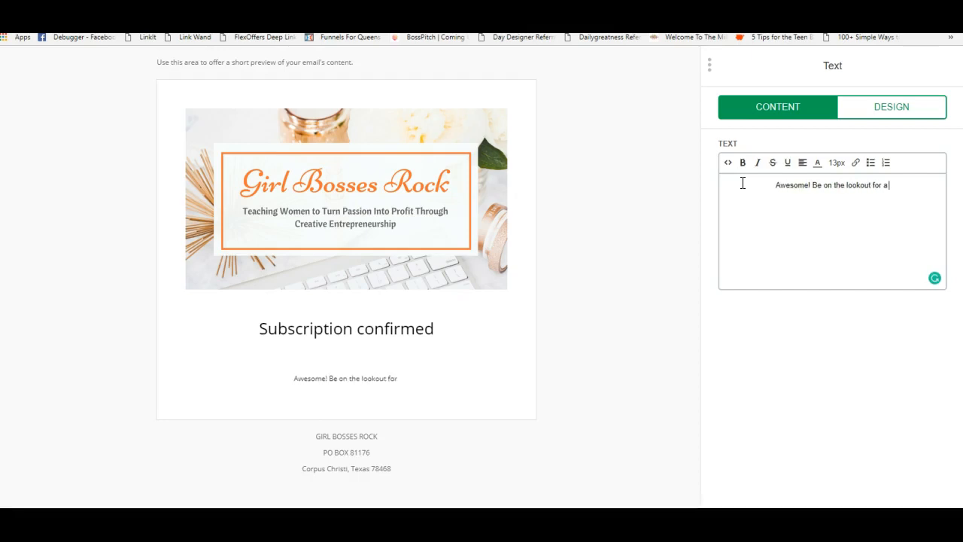
key(BackSpace)
key(BackSpace)
text(c)
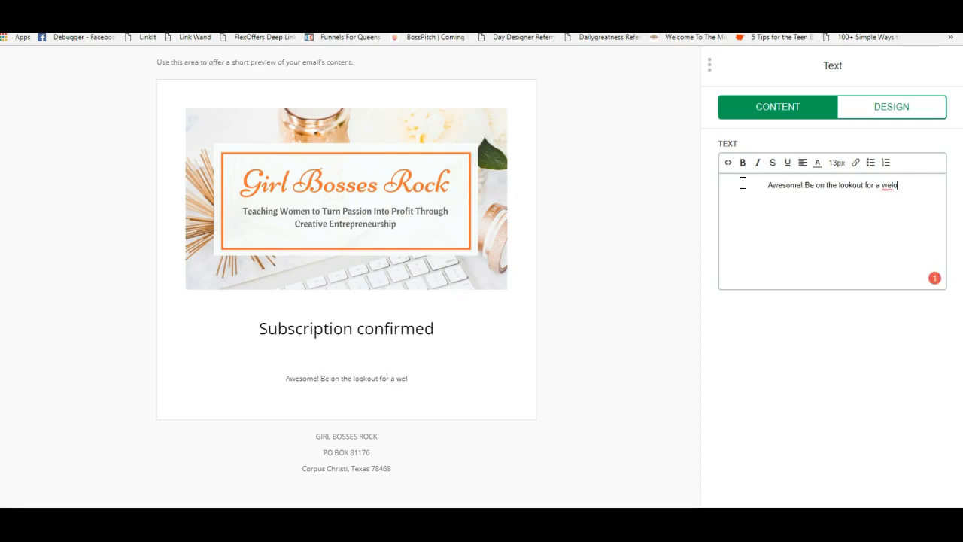
text(ome email from )
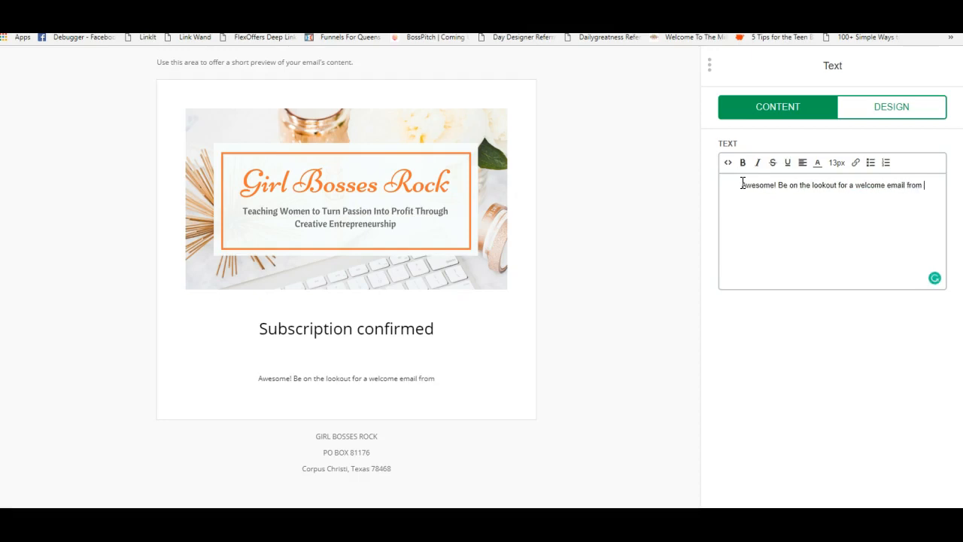
text(me to let you know a)
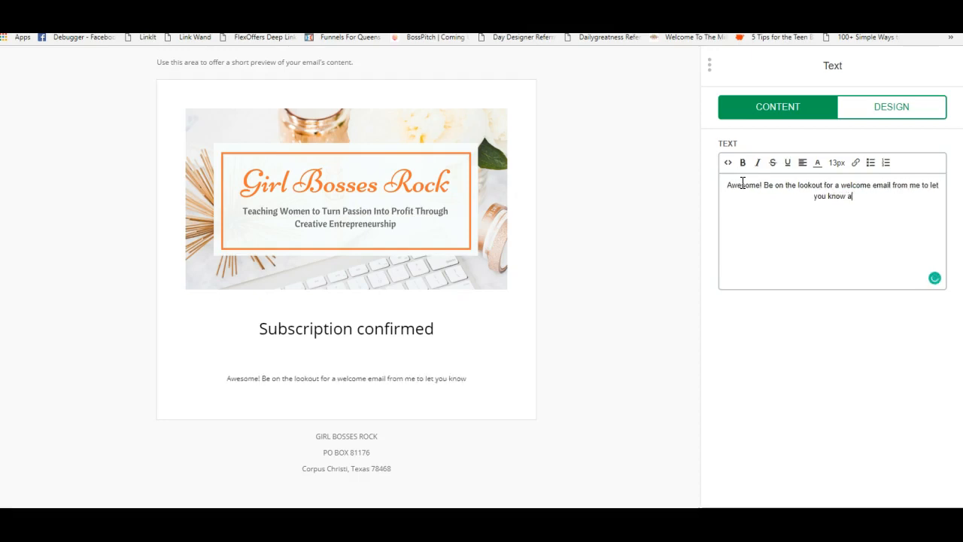
text( little more about)
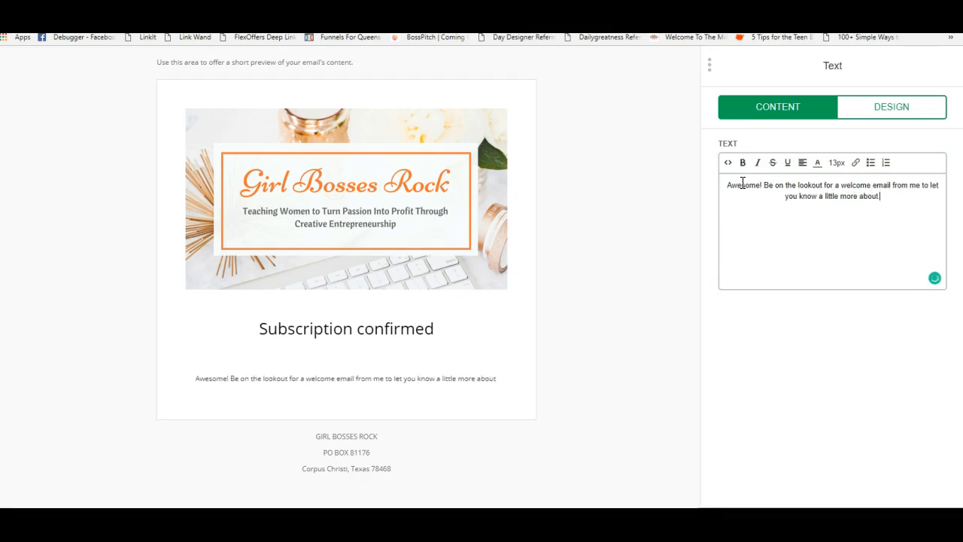
text( the GBR comm)
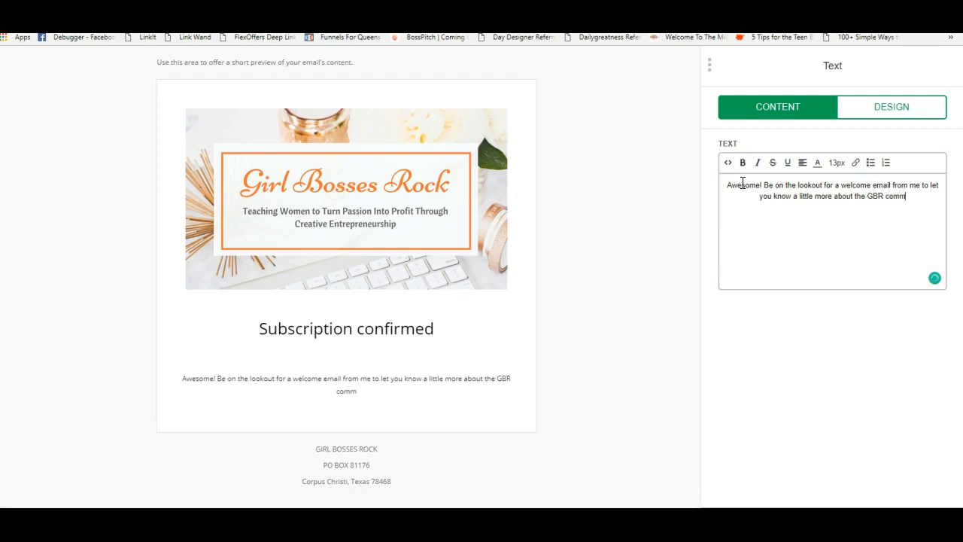
text(unity and)
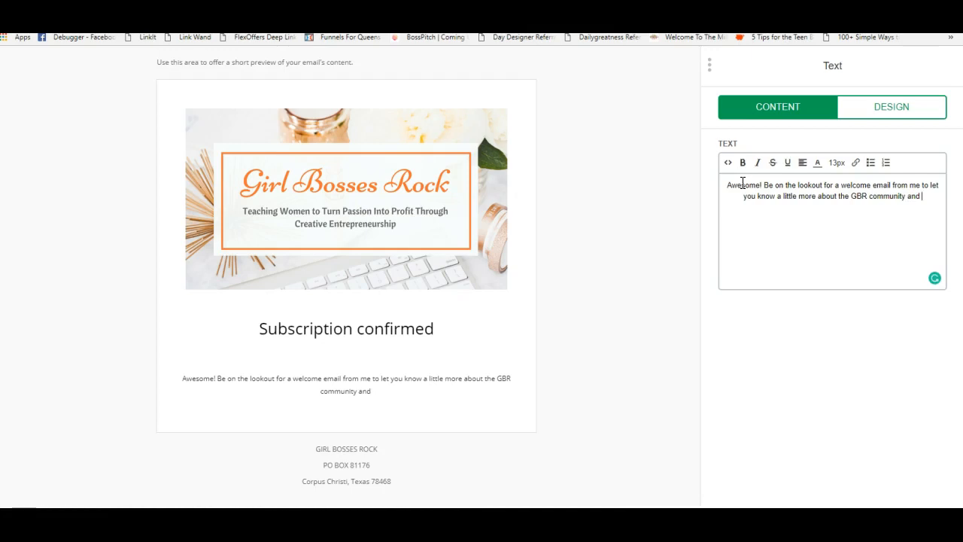
text( more.)
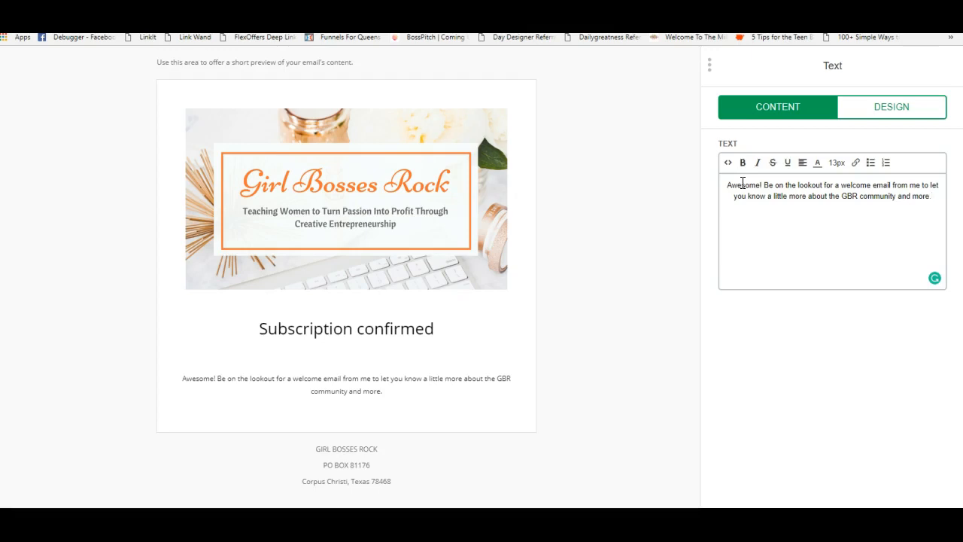
click(738, 521)
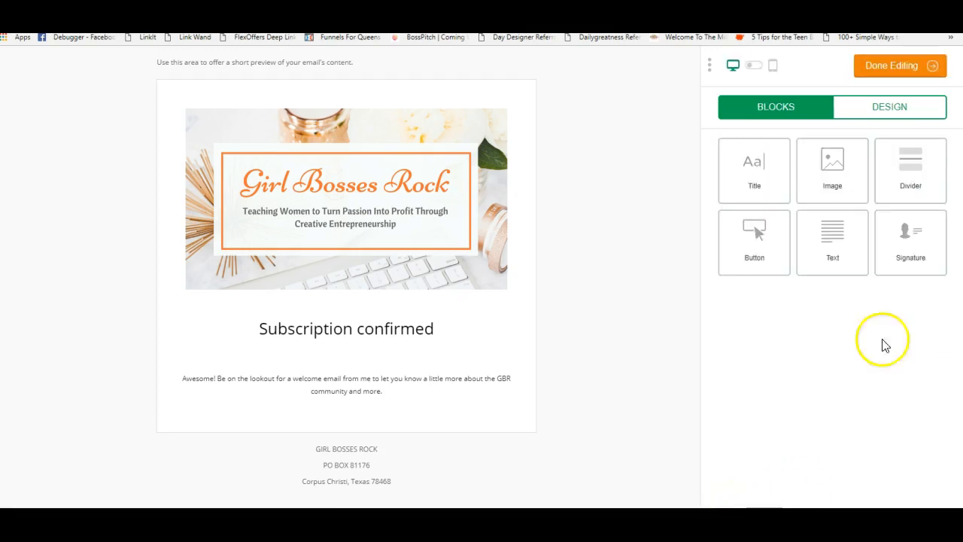
click(877, 67)
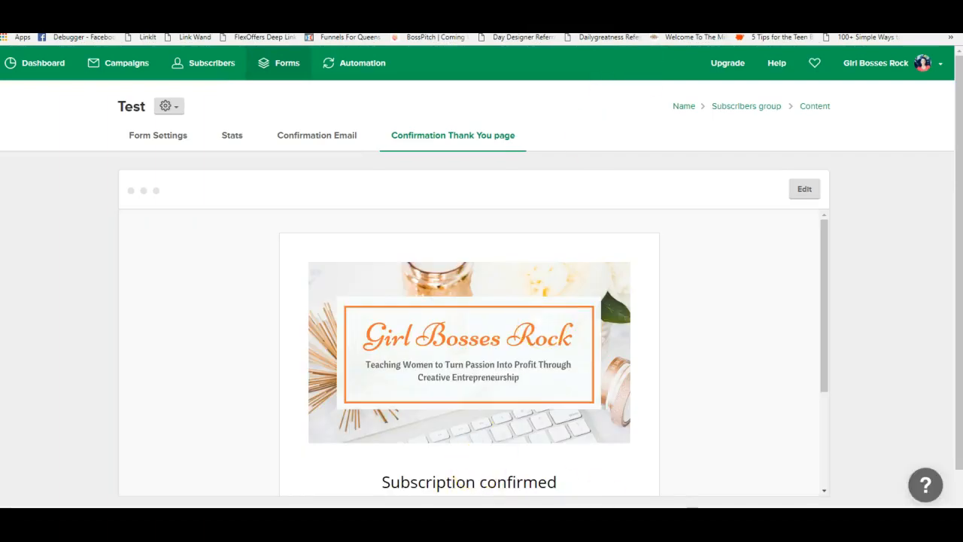
- Review the Test form's settings, scrolling down to Share URL and Embed form
scroll(903, 351, down, 2)
scroll(760, 368, up, 2)
click(164, 143)
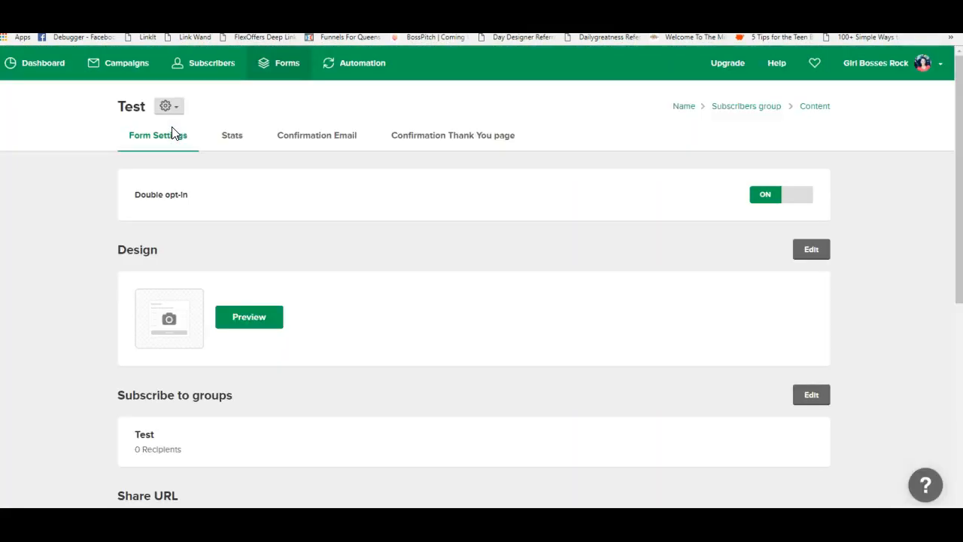
scroll(524, 359, down, 2)
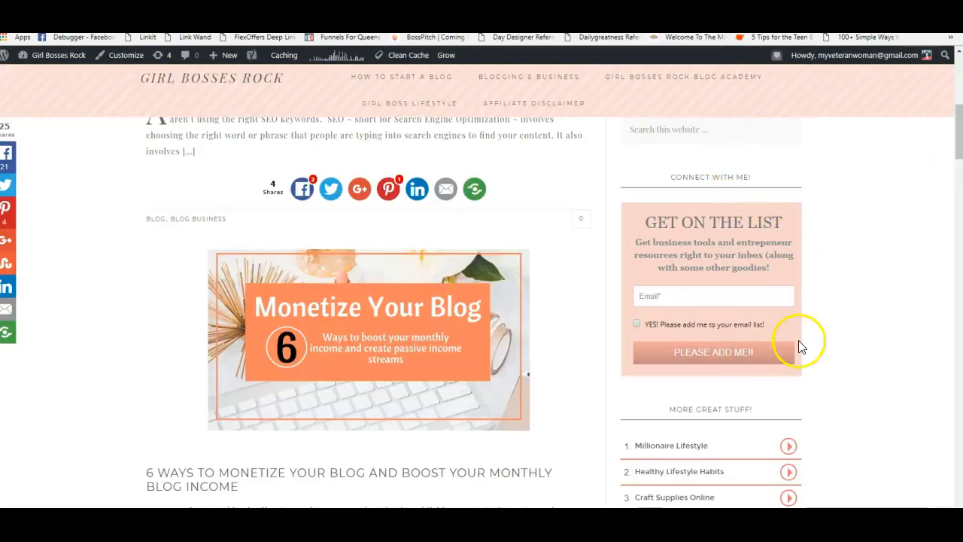
- Add a Custom HTML widget to the end of the Primary Sidebar and scroll the preview to check it
click(119, 56)
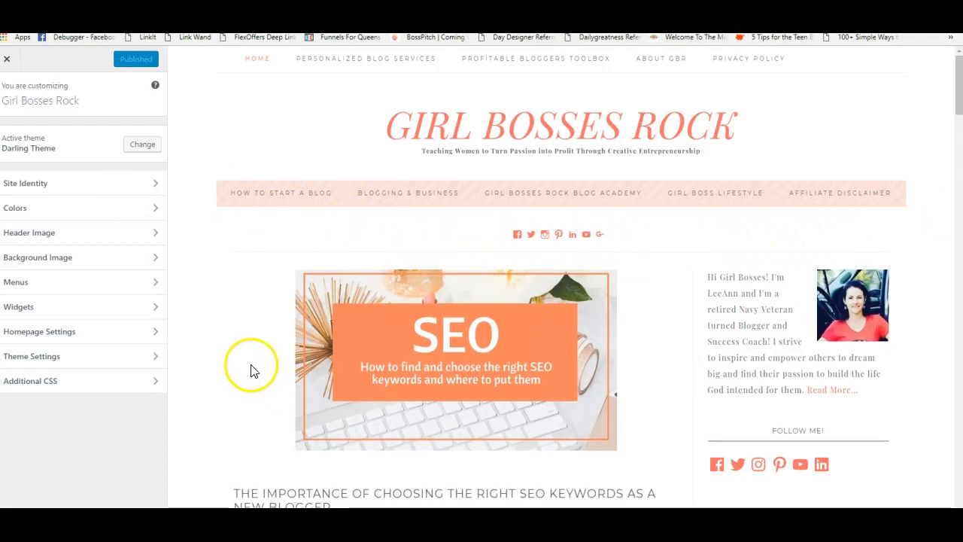
scroll(881, 133, down, 4)
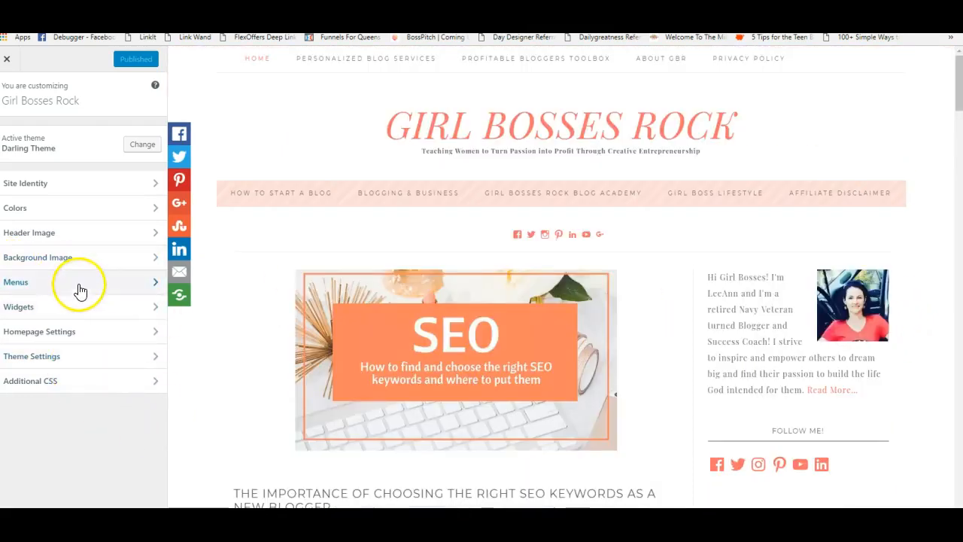
click(66, 306)
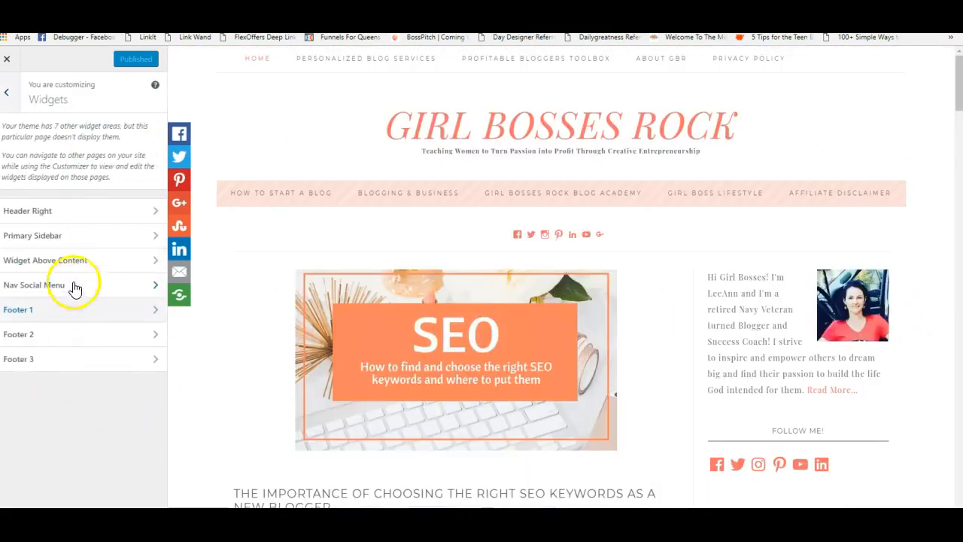
click(80, 237)
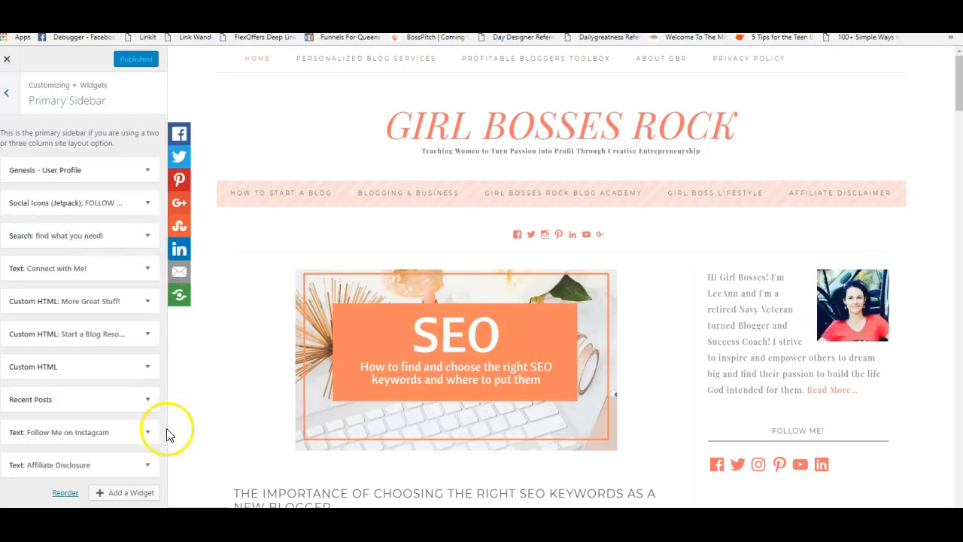
click(111, 494)
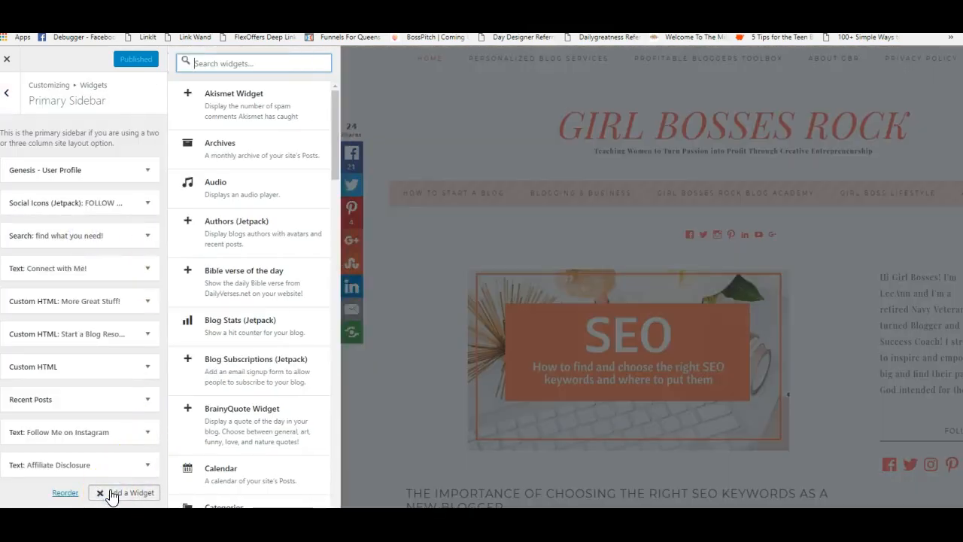
drag(332, 121, 331, 213)
click(239, 161)
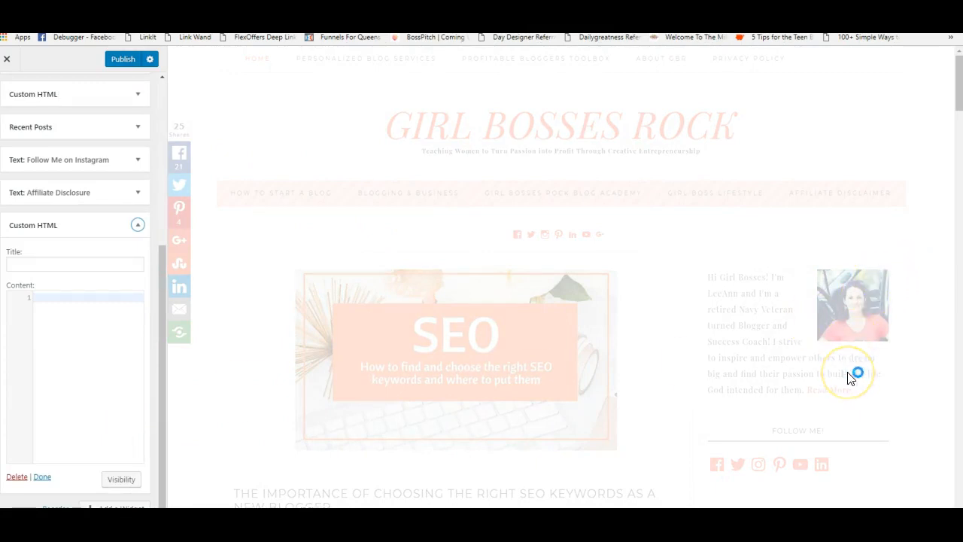
scroll(838, 380, down, 2)
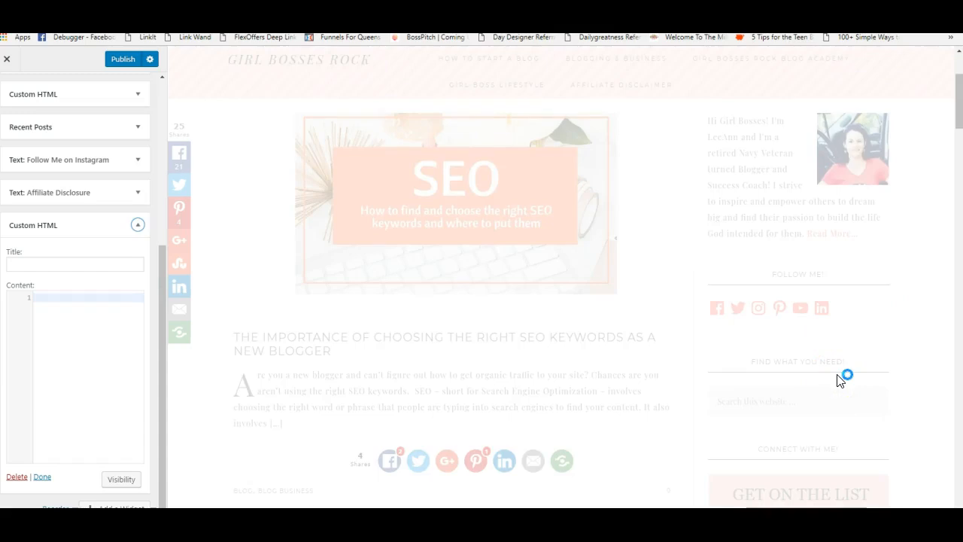
scroll(841, 380, down, 15)
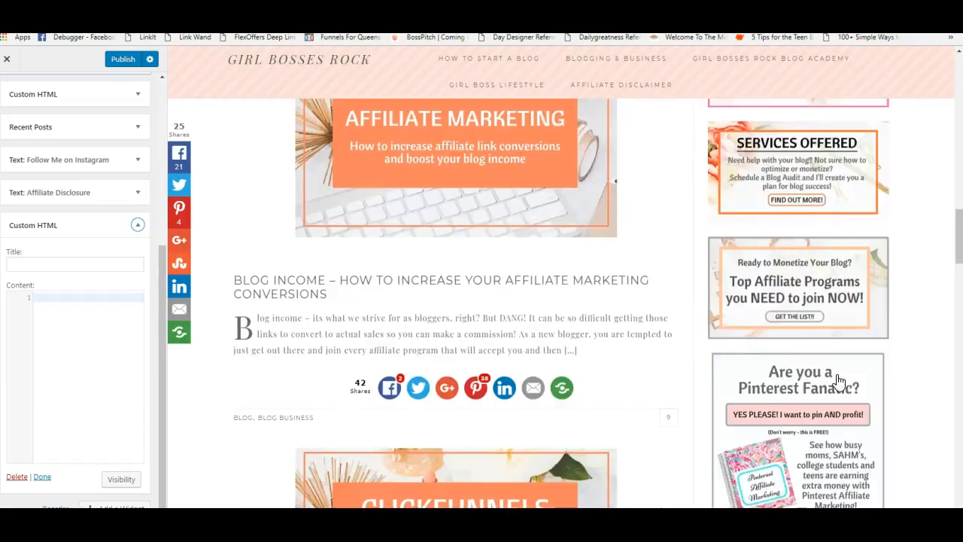
scroll(840, 380, down, 10)
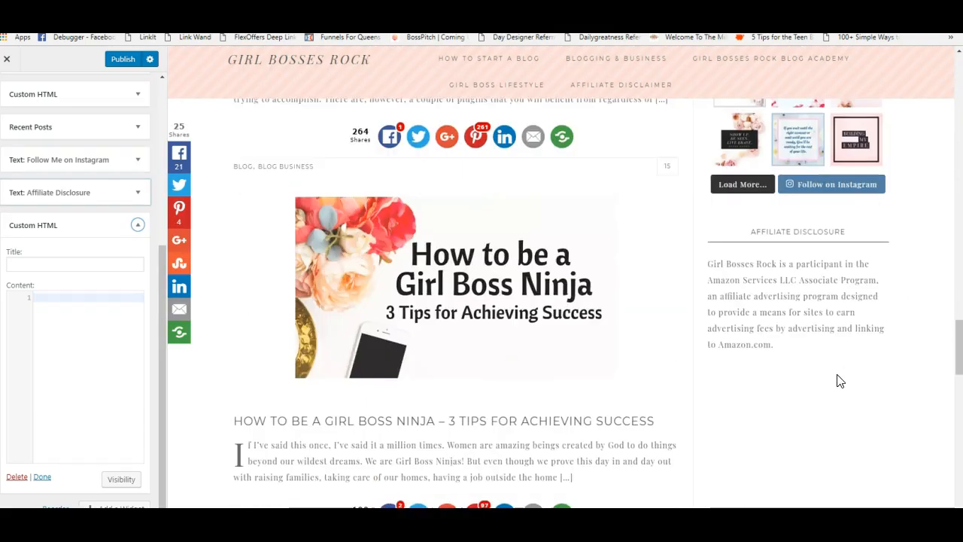
scroll(838, 380, down, 1)
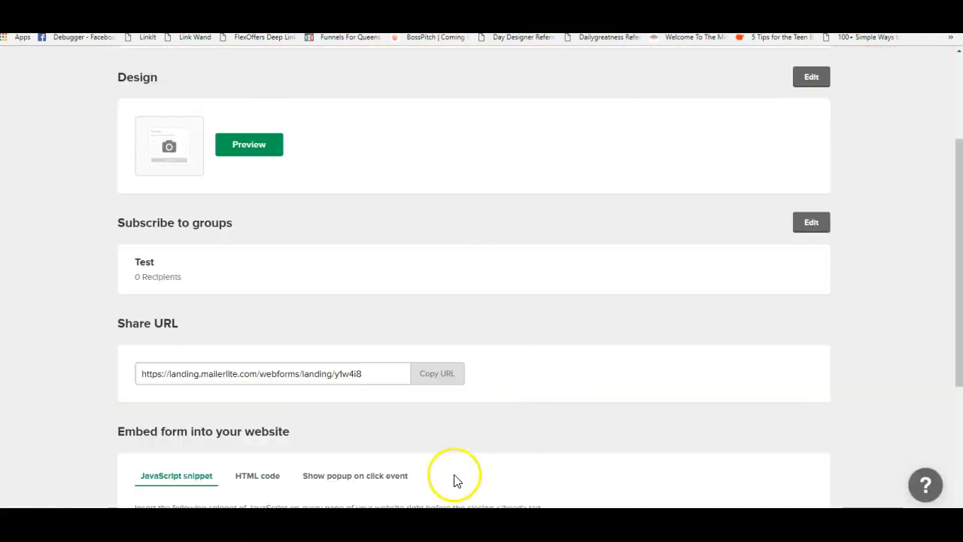
- Compare the signup form's HTML embed code with its JavaScript snippet
scroll(455, 467, down, 3)
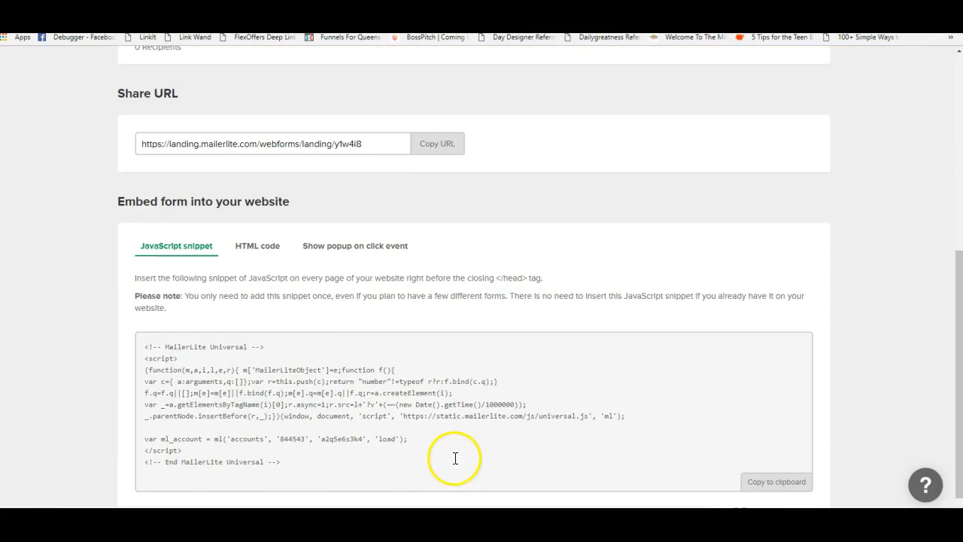
click(257, 248)
scroll(385, 368, down, 3)
scroll(384, 368, down, 5)
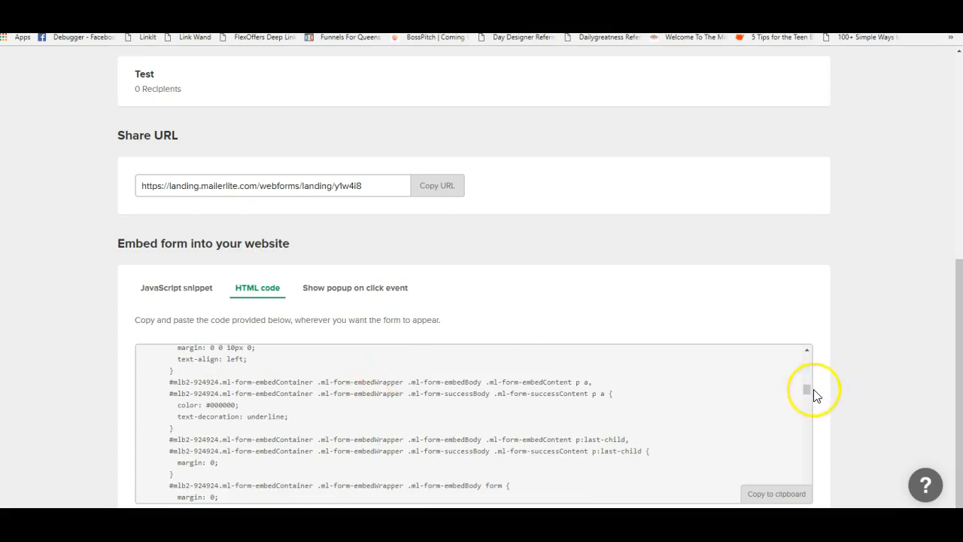
drag(808, 390, 810, 350)
click(179, 289)
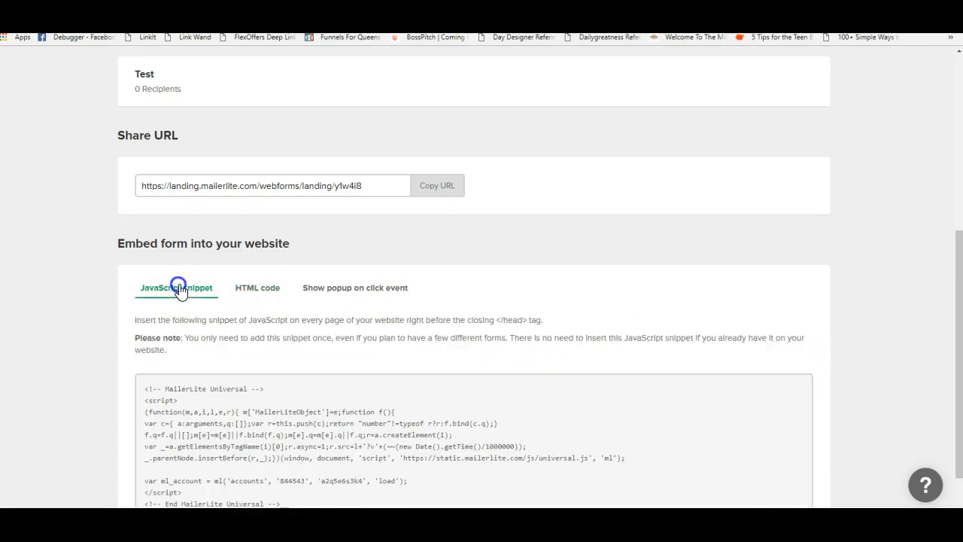
scroll(323, 369, down, 2)
- Select and copy the form's HTML embed code, then return to WordPress
drag(146, 246, 350, 361)
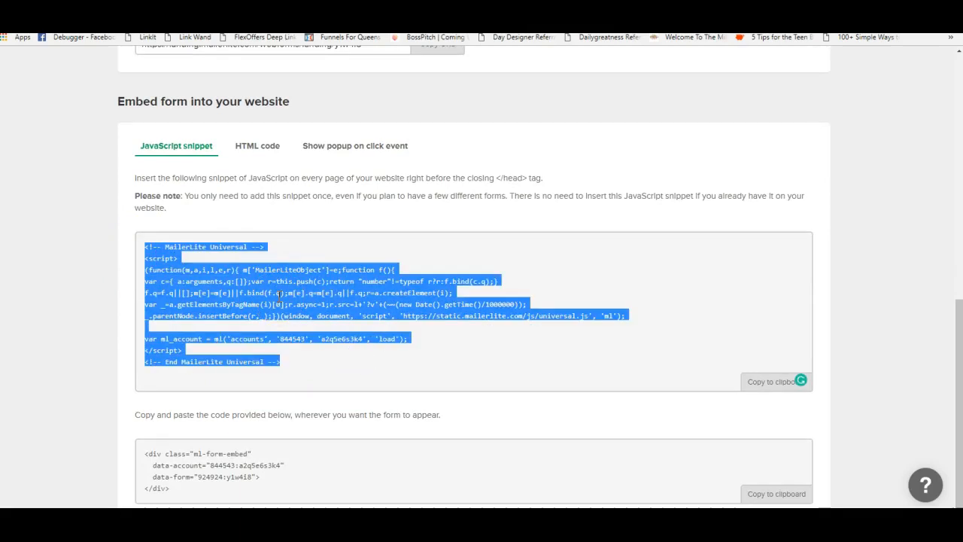
click(611, 414)
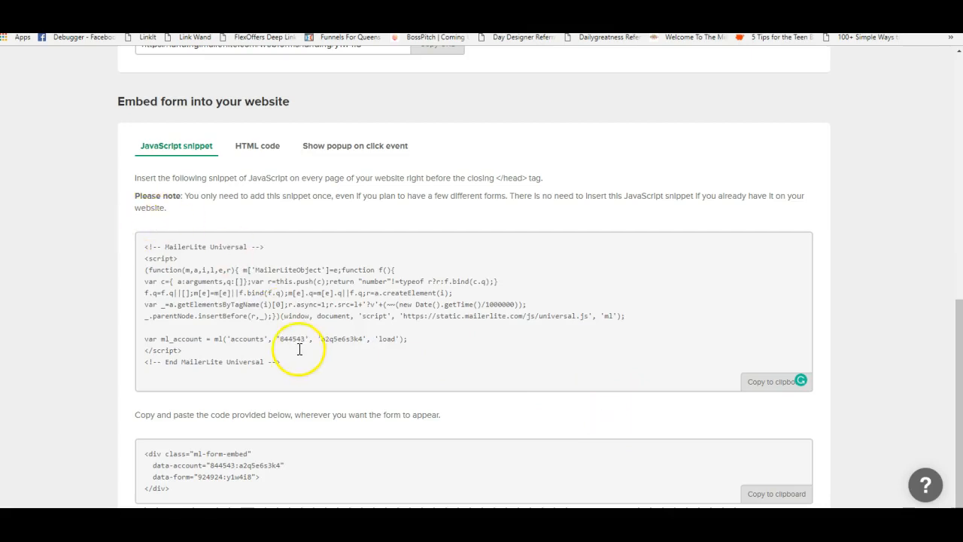
drag(159, 488, 137, 457)
right_click(243, 467)
click(232, 276)
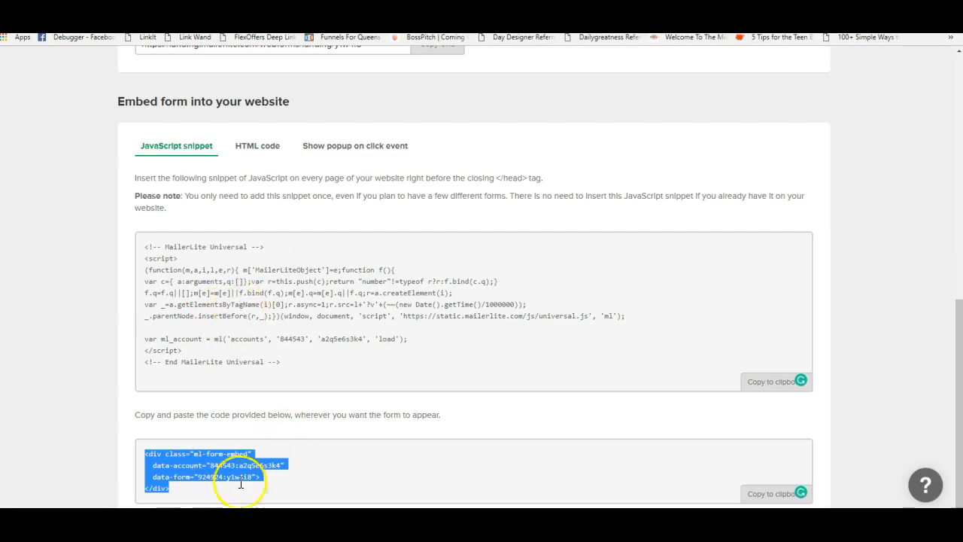
right_click(211, 458)
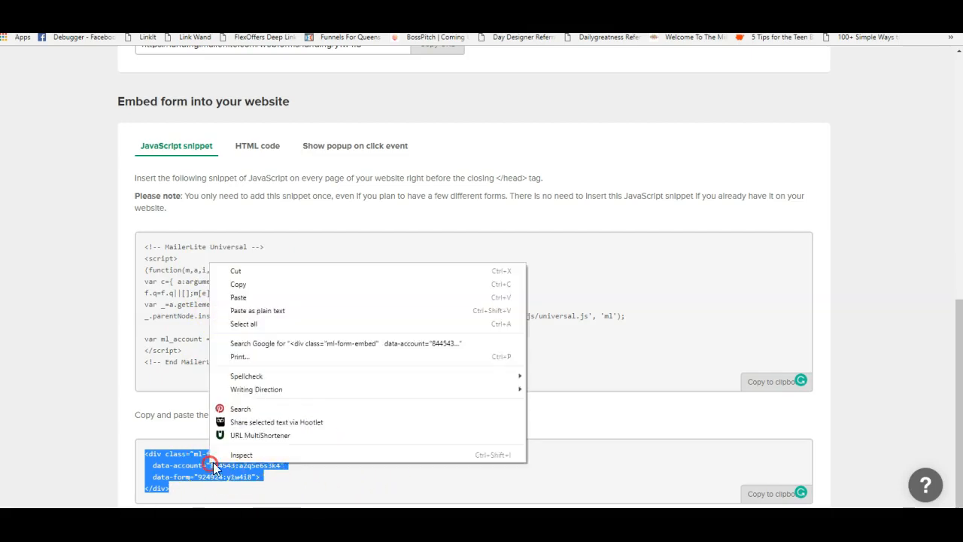
click(294, 287)
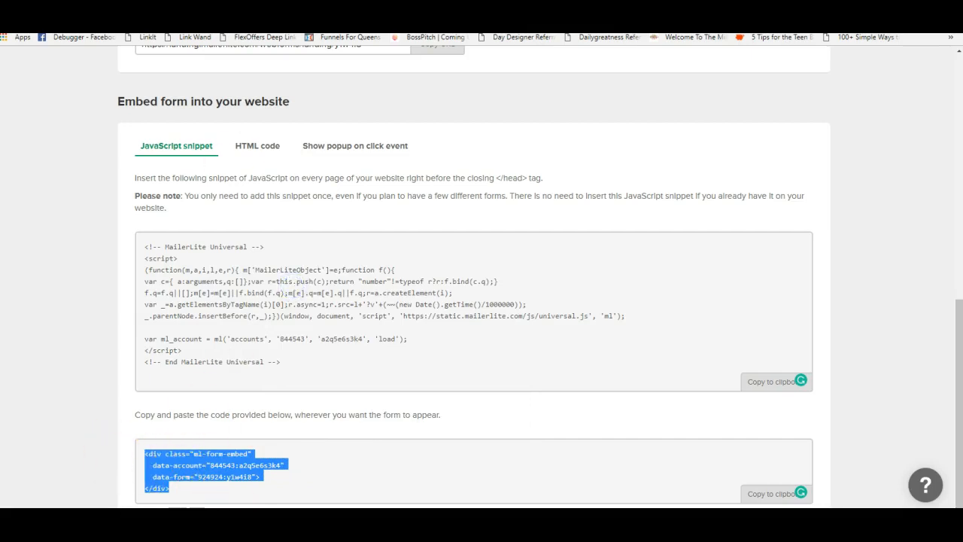
click(301, 6)
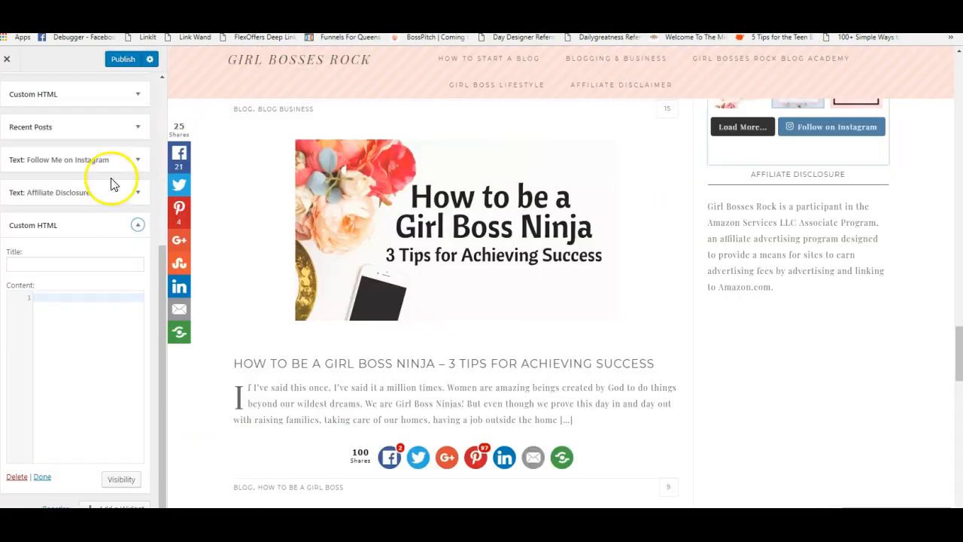
- Paste the MailerLite embed code into the Custom HTML widget's Content box
click(52, 294)
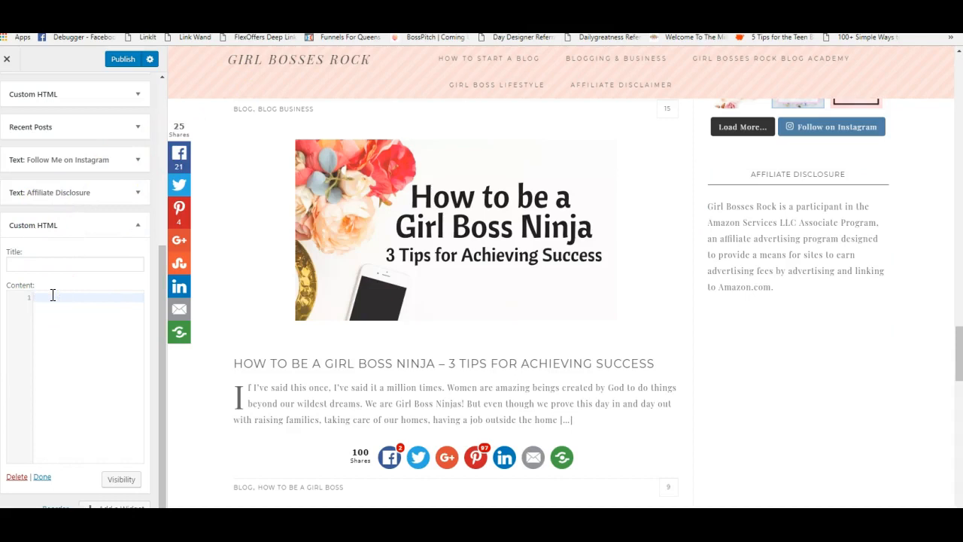
right_click(49, 294)
click(117, 361)
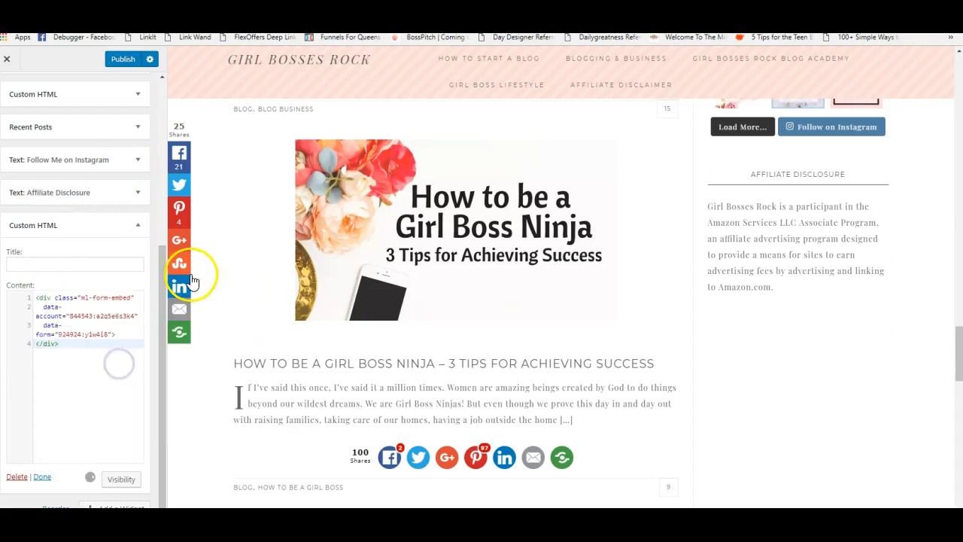
click(952, 428)
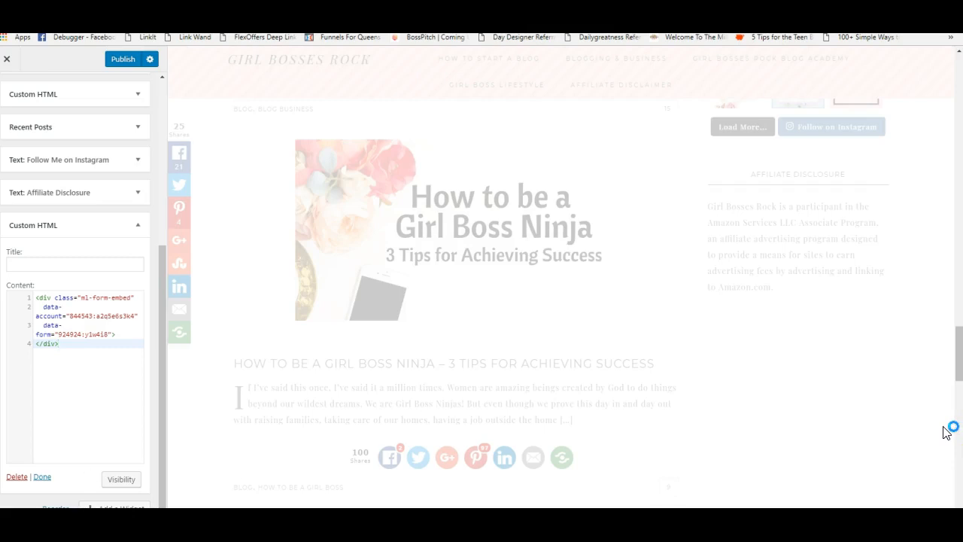
click(906, 429)
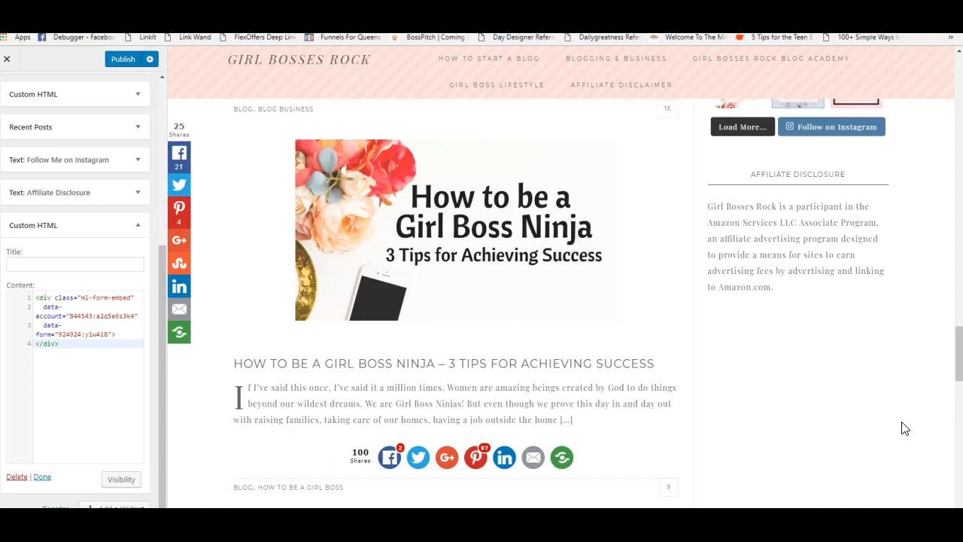
scroll(904, 429, down, 1)
scroll(904, 428, up, 5)
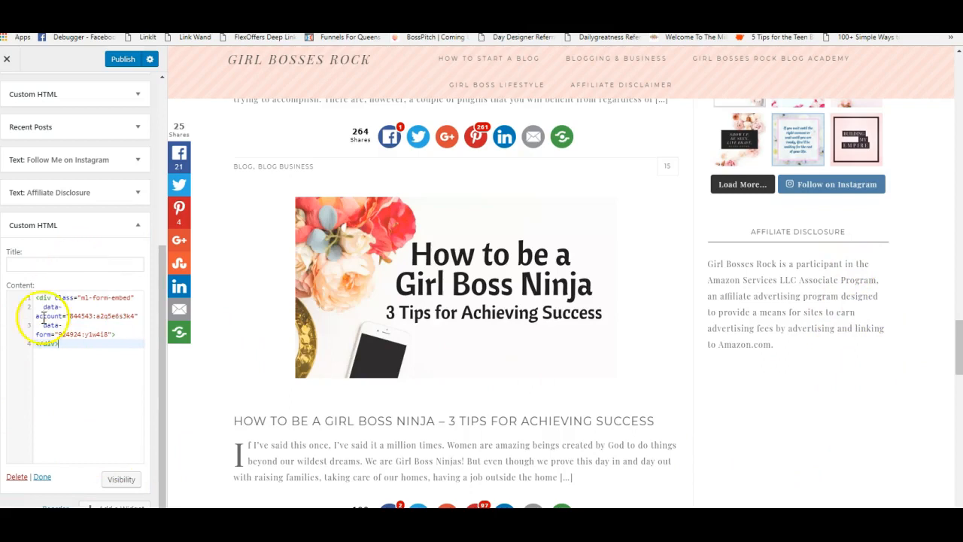
- Collapse the Custom HTML widget, then reopen it and delete it
click(43, 477)
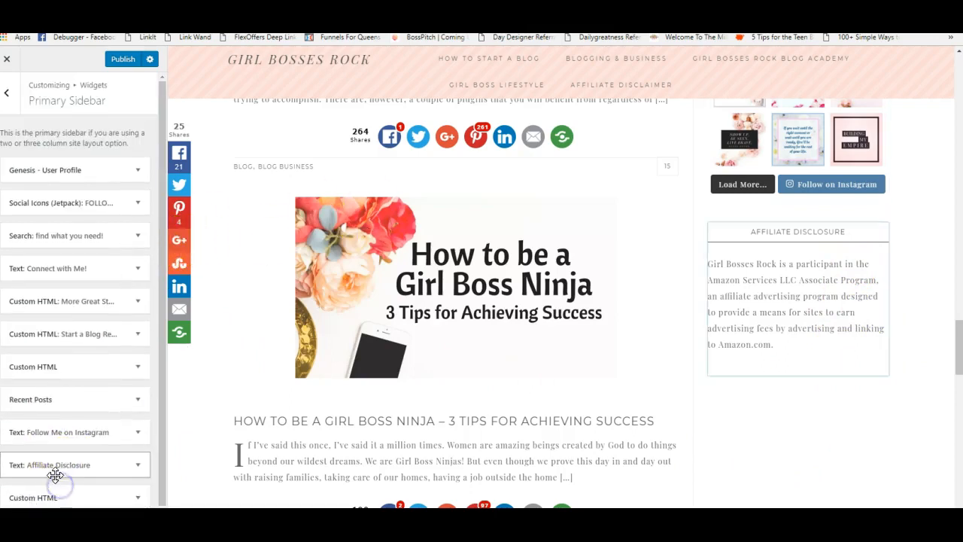
click(31, 482)
scroll(48, 441, down, 2)
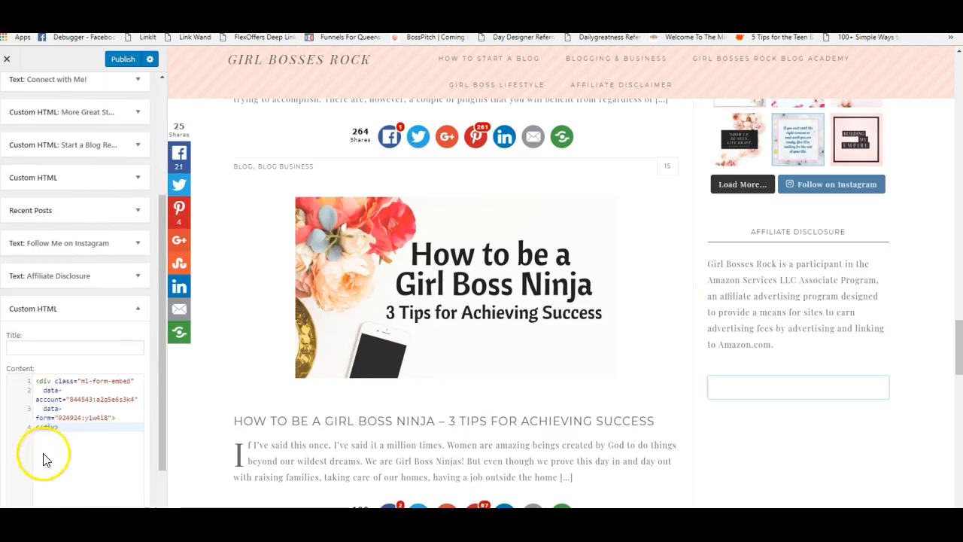
scroll(21, 404, down, 1)
click(18, 477)
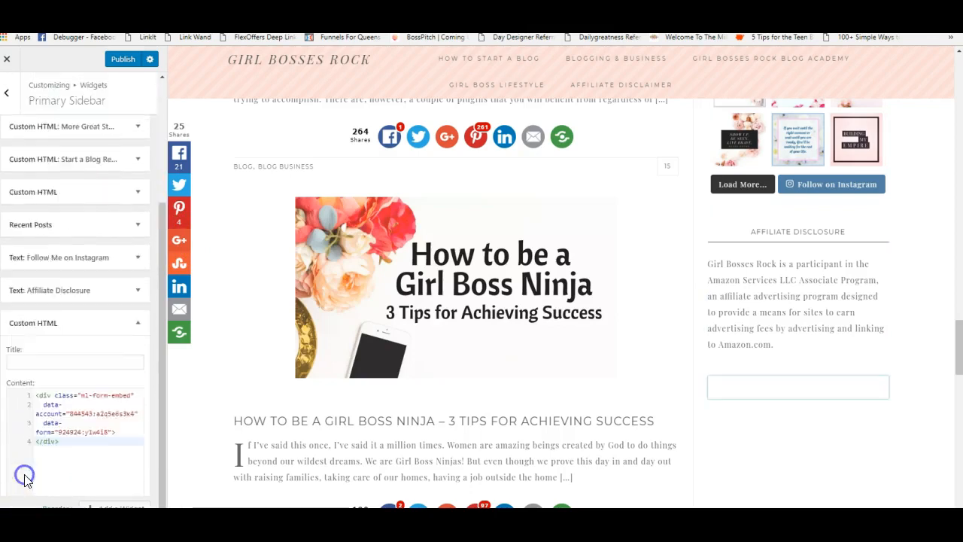
scroll(855, 367, up, 20)
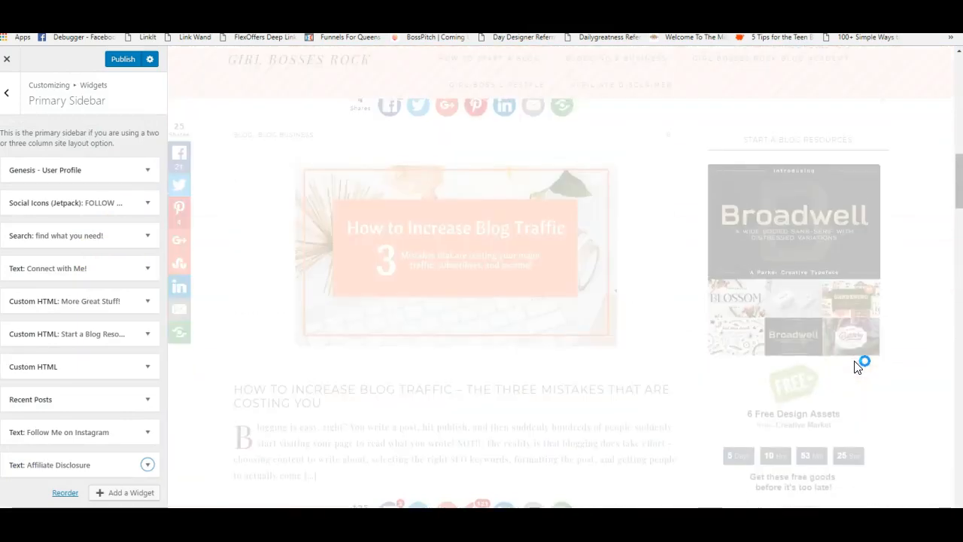
scroll(857, 366, down, 4)
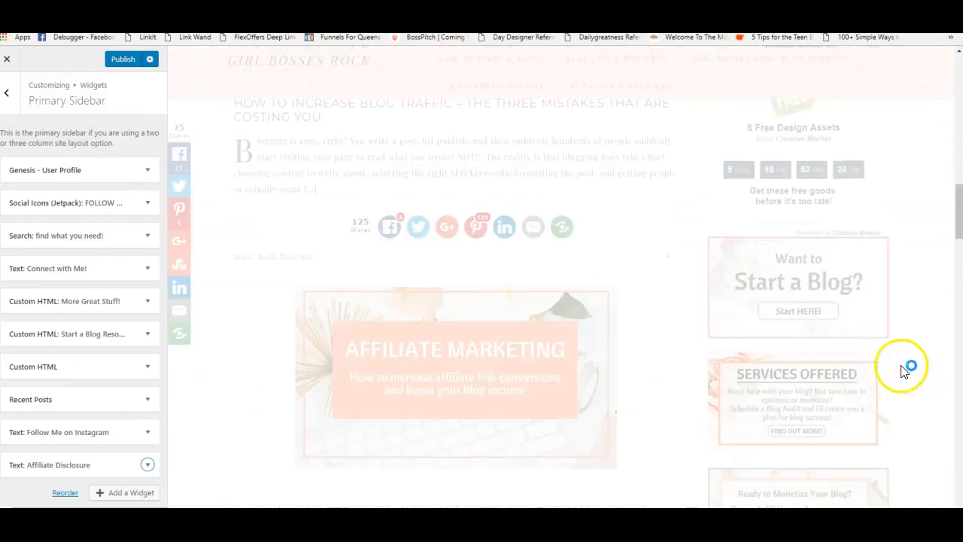
scroll(903, 369, up, 6)
scroll(903, 368, down, 4)
scroll(903, 371, up, 10)
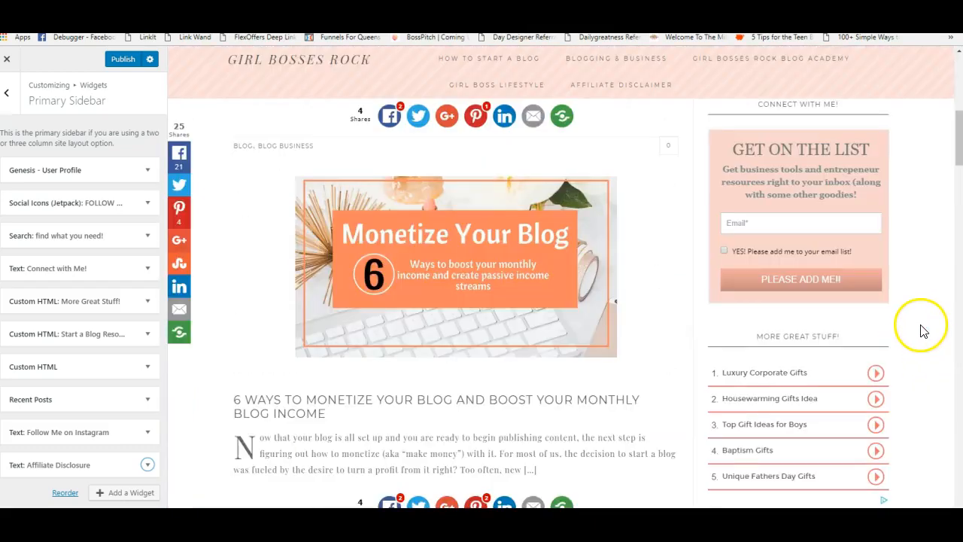
scroll(918, 327, up, 2)
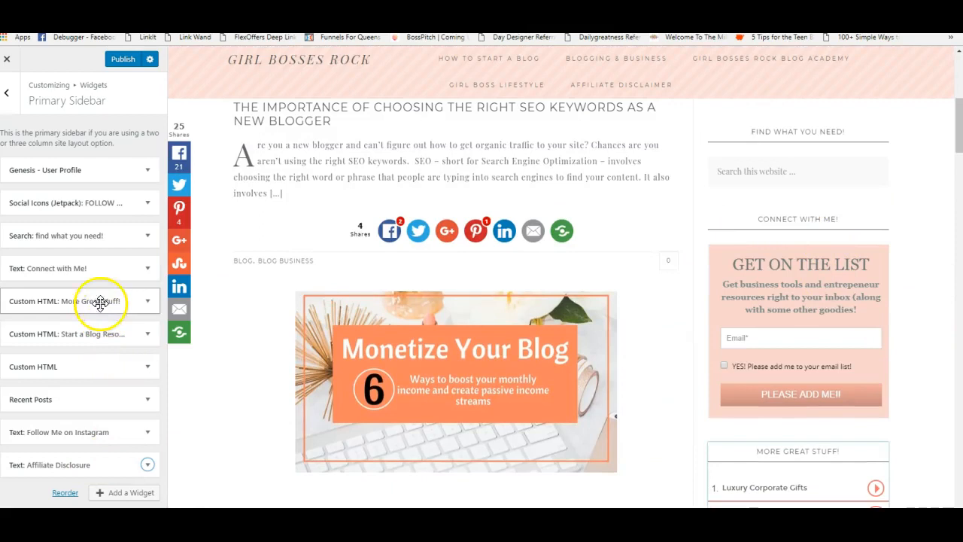
- Inspect the Connect with Me! widget's MailerLite script in Text view, then exit the customizer
click(59, 268)
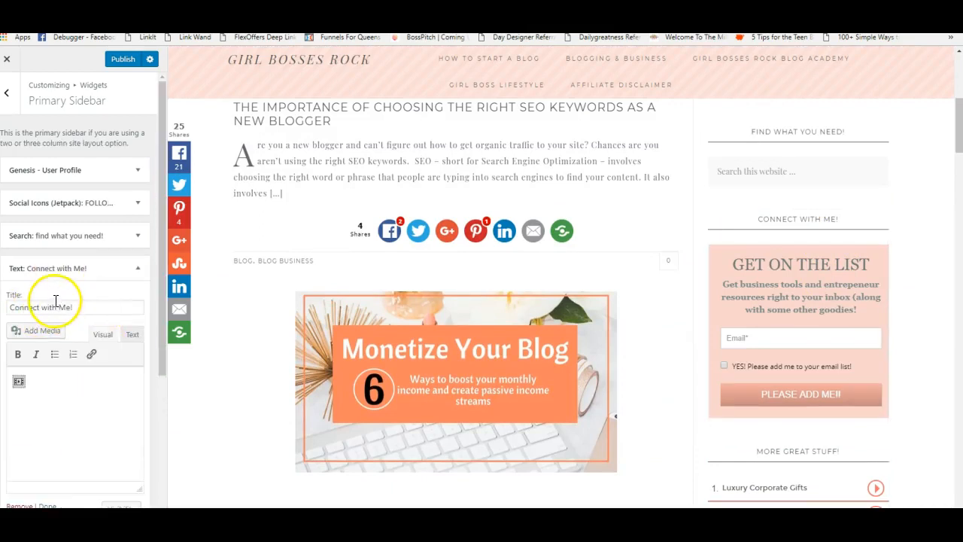
click(132, 335)
click(105, 336)
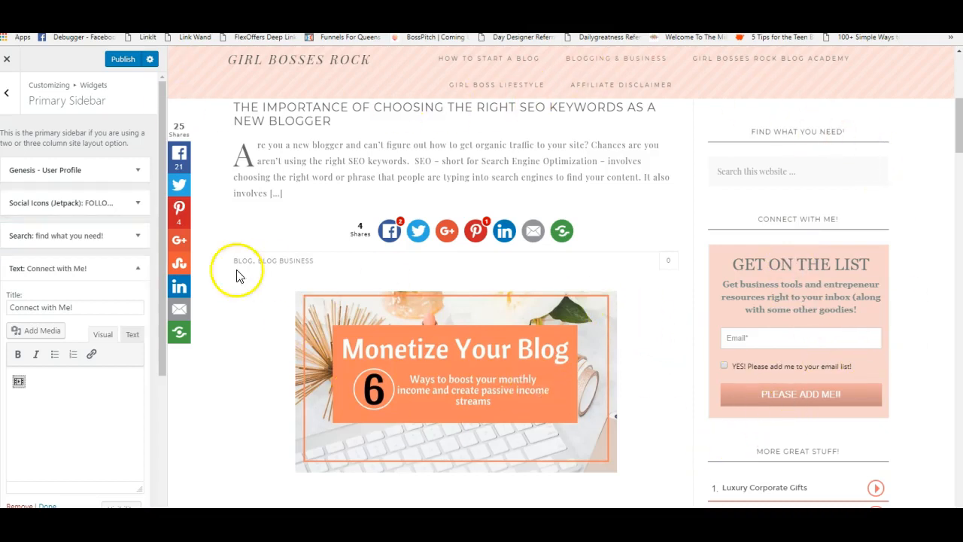
click(7, 60)
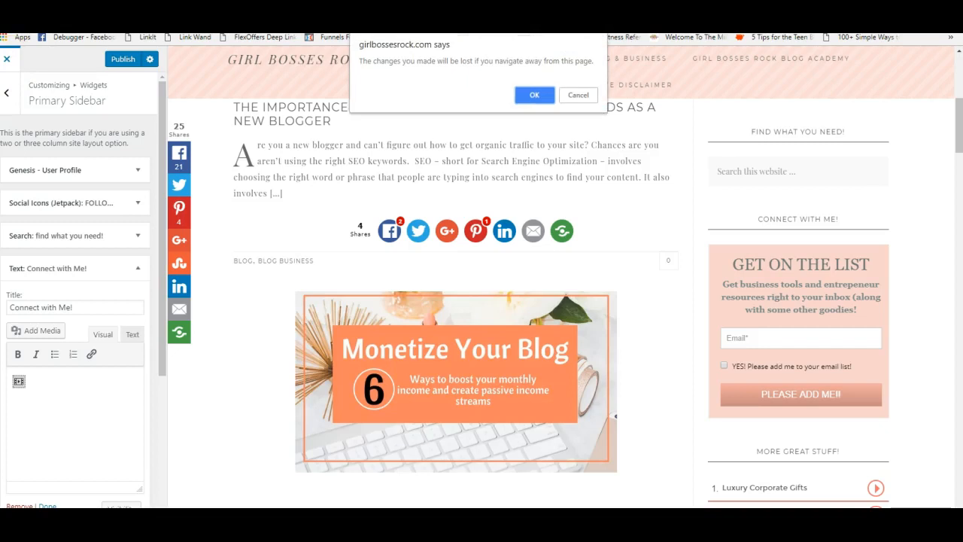
- Leave the customizer without saving and review the MailerLite form's Double opt-in and Design settings
click(531, 93)
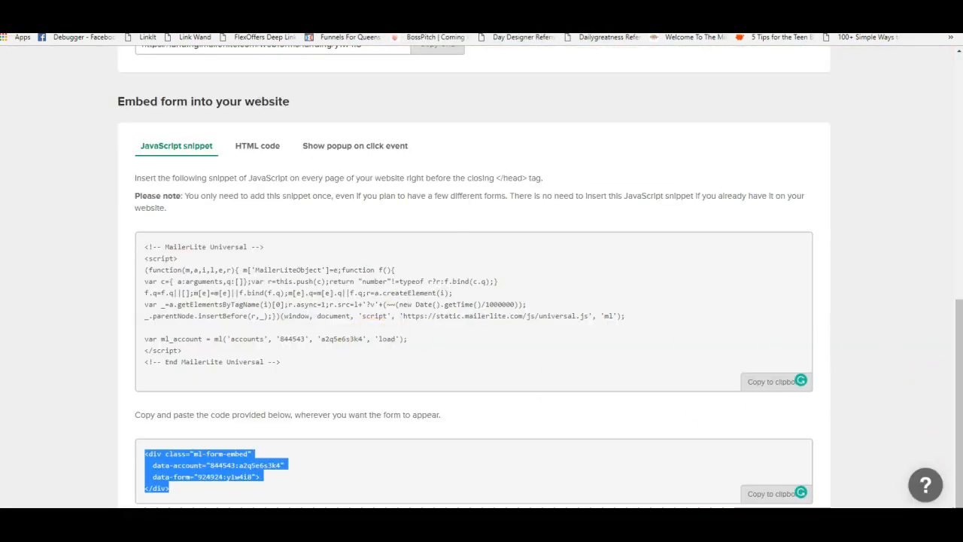
scroll(248, 103, up, 5)
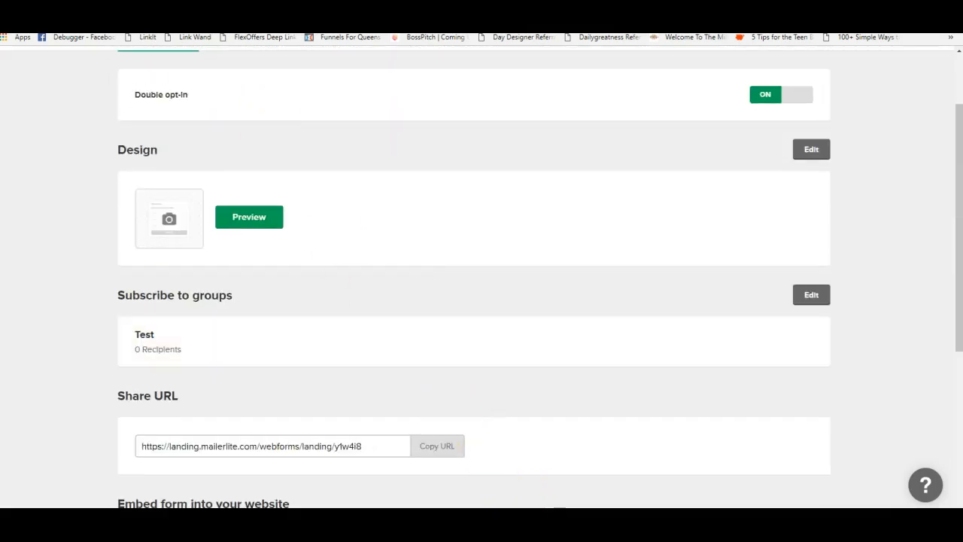
click(309, 15)
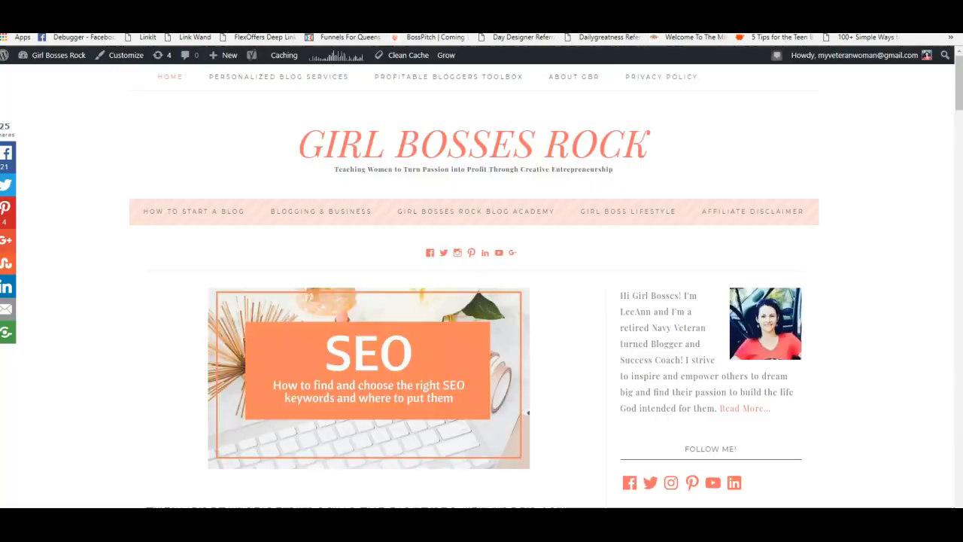
- Check the SEO keywords post's sidebar signup box, then select the MailerLite form's Share URL
scroll(338, 407, down, 4)
click(332, 241)
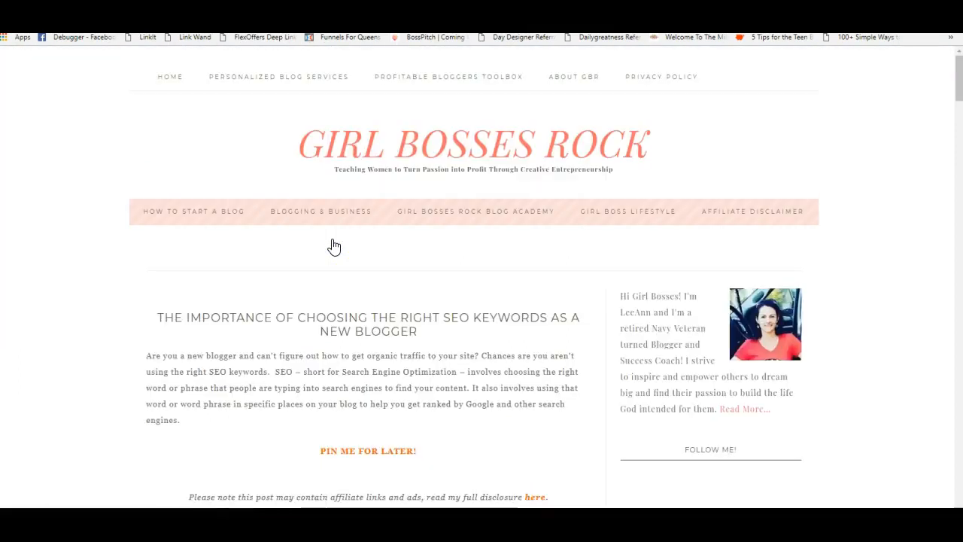
click(959, 111)
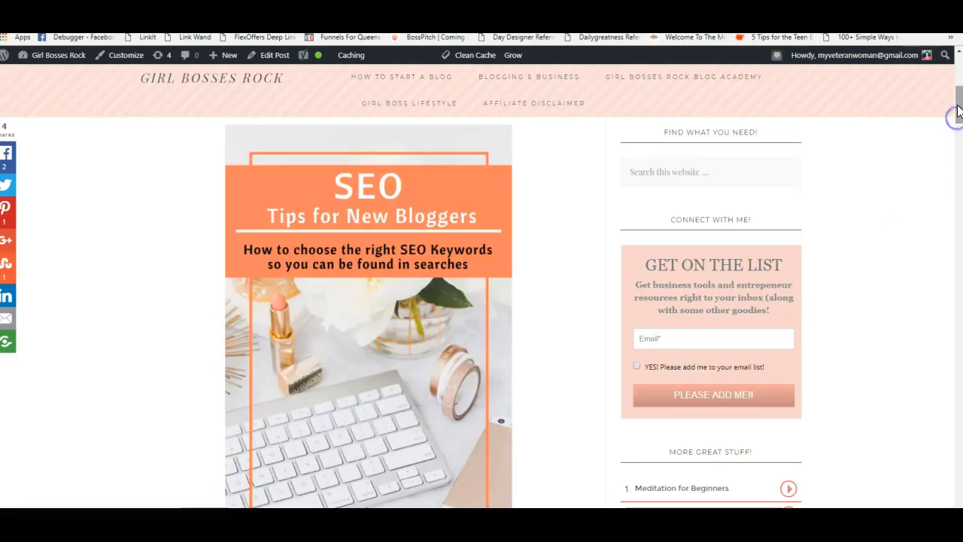
drag(956, 123, 908, 453)
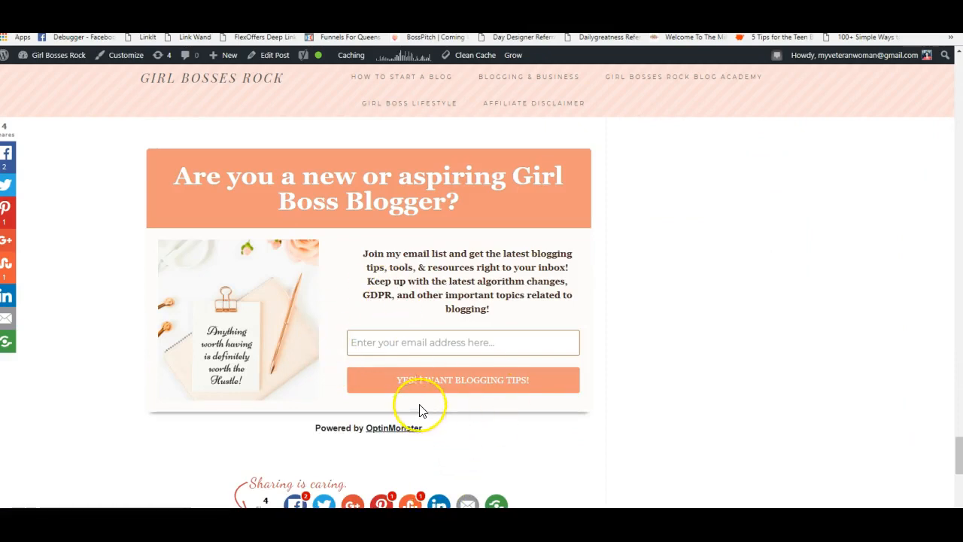
scroll(483, 409, up, 3)
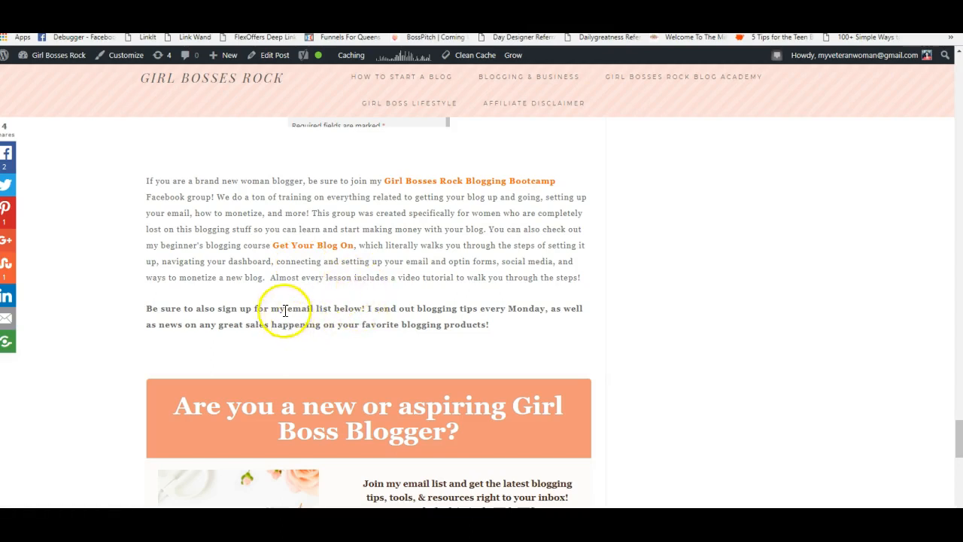
drag(271, 309, 331, 307)
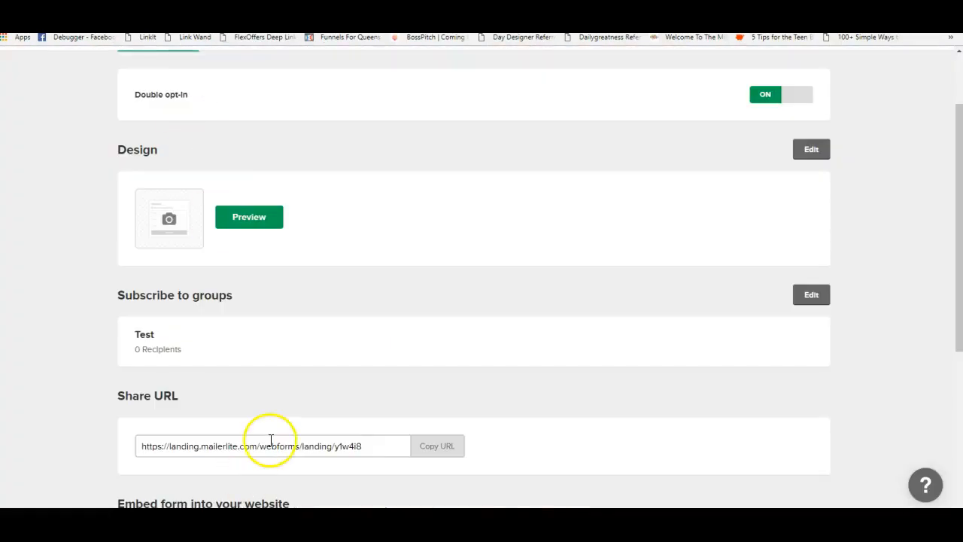
triple_click(271, 444)
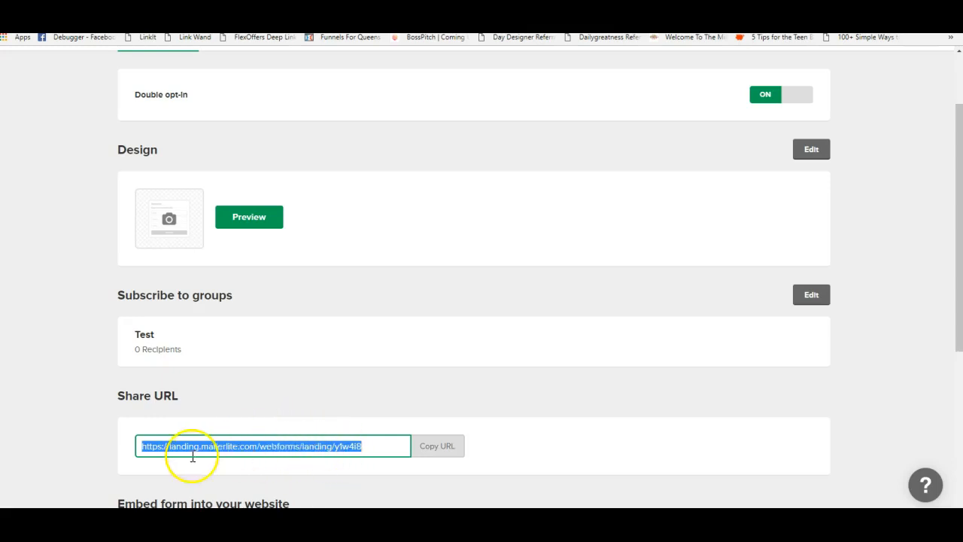
scroll(262, 445, up, 2)
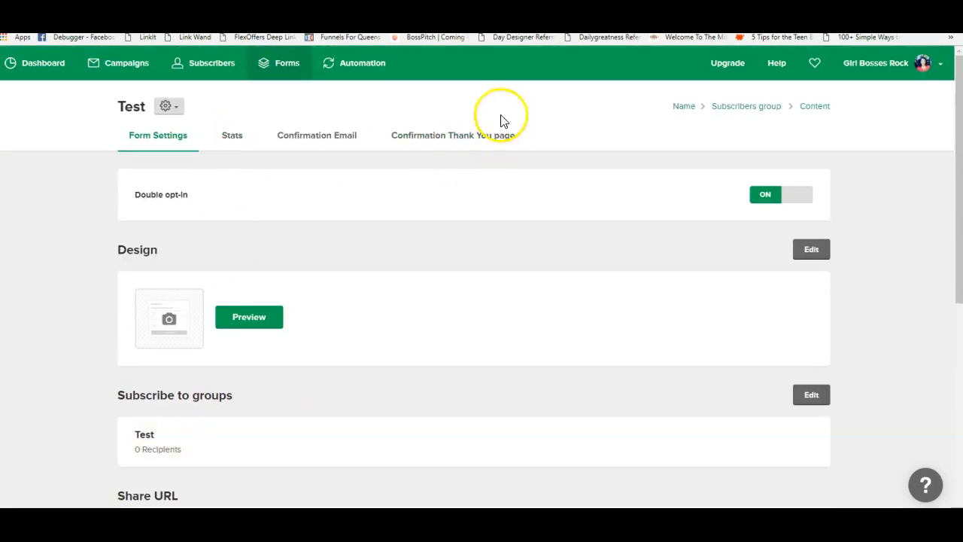
- Open List Popup from the Popups forms and preview its 'New to Blogging?' popup
click(282, 64)
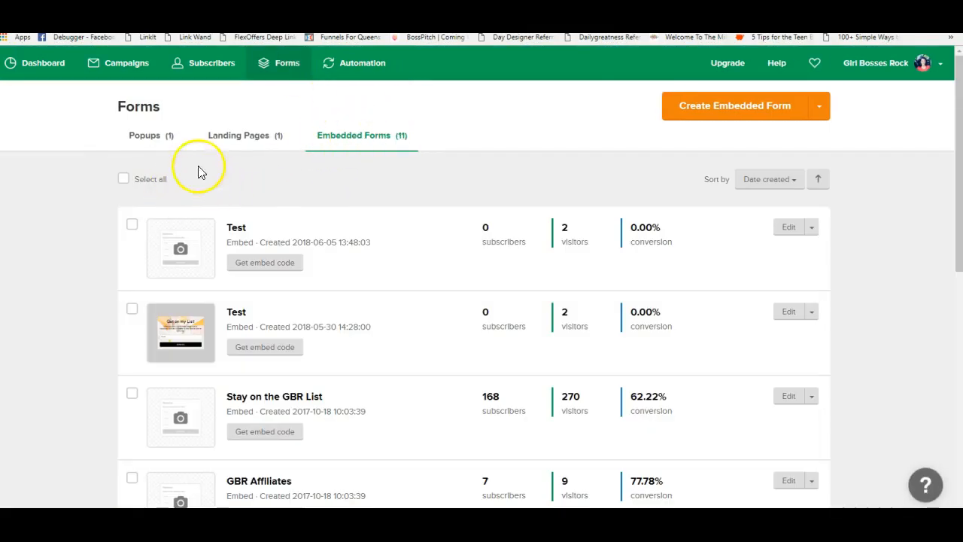
click(148, 136)
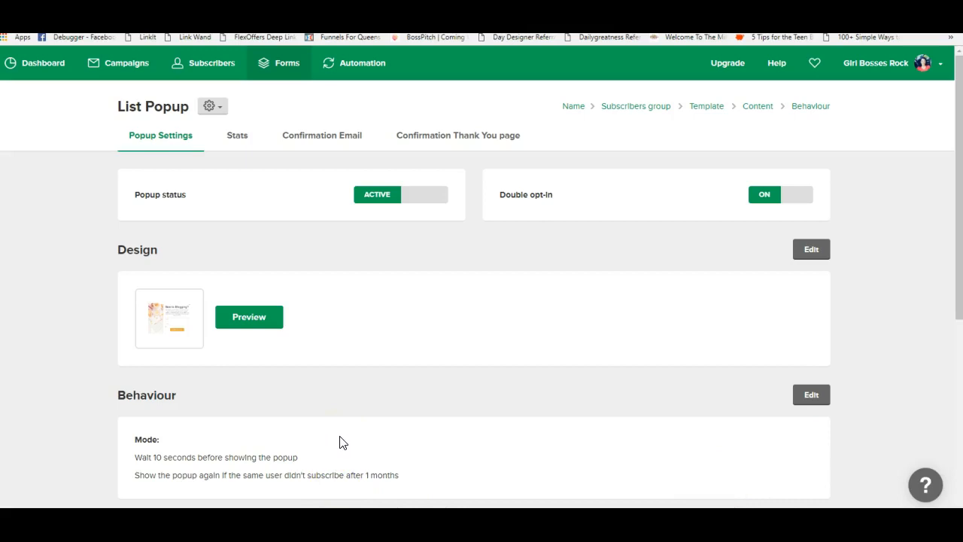
click(256, 317)
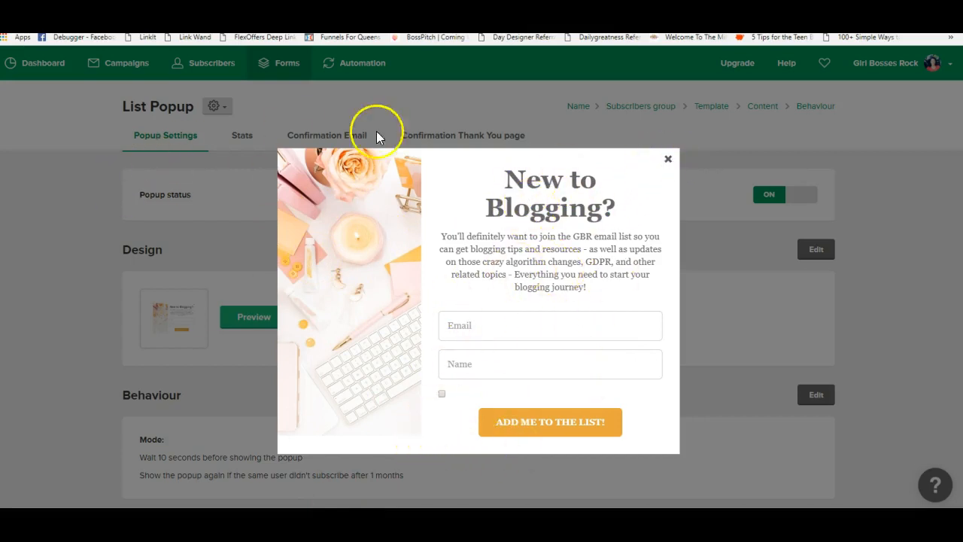
click(929, 241)
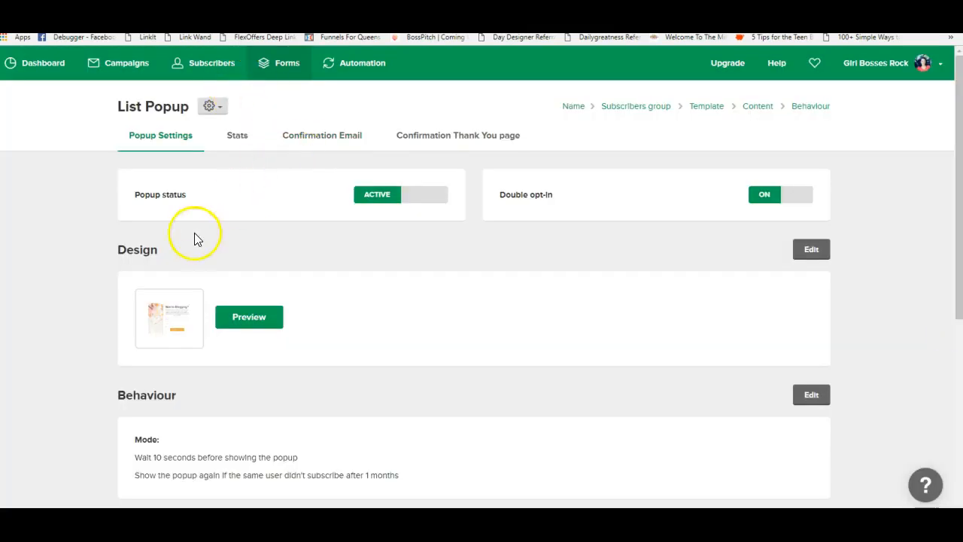
scroll(483, 252, down, 4)
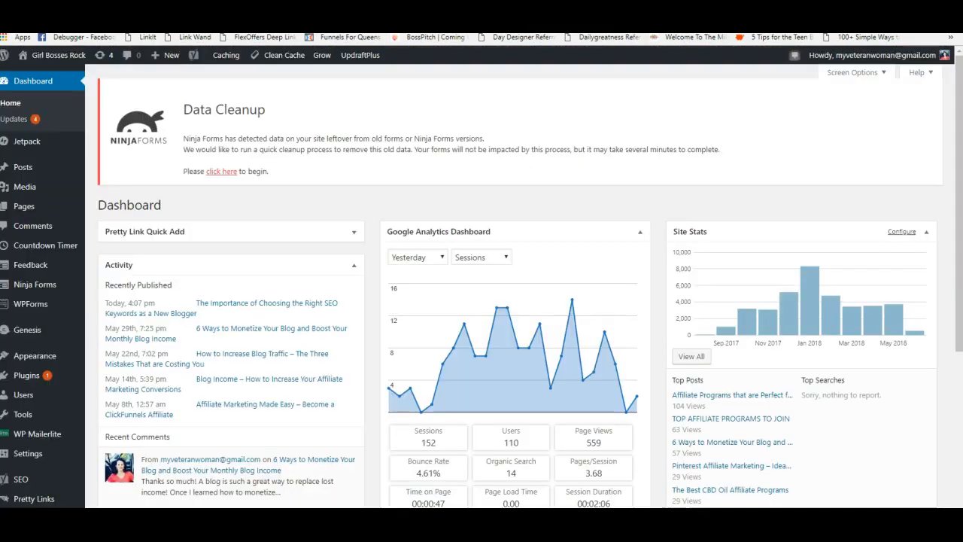
- Add blank lines after the MailerLite Universal script in the Genesis Header Scripts box
scroll(120, 328, down, 3)
mouse_move(43, 202)
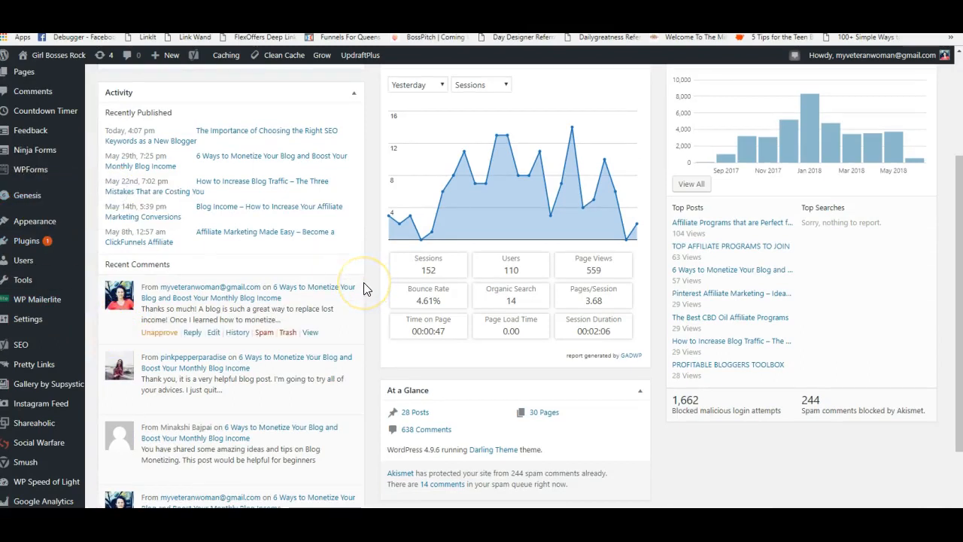
scroll(362, 289, down, 1)
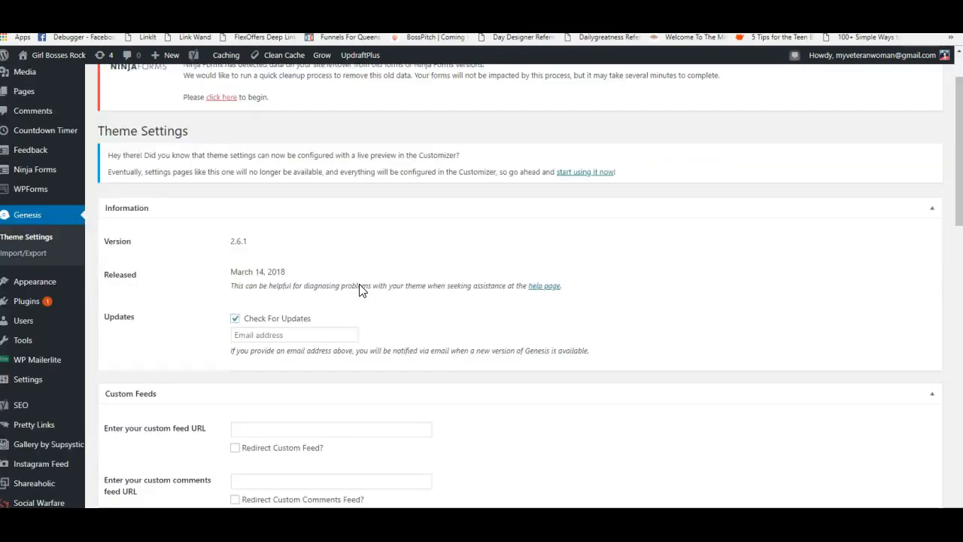
scroll(361, 288, down, 14)
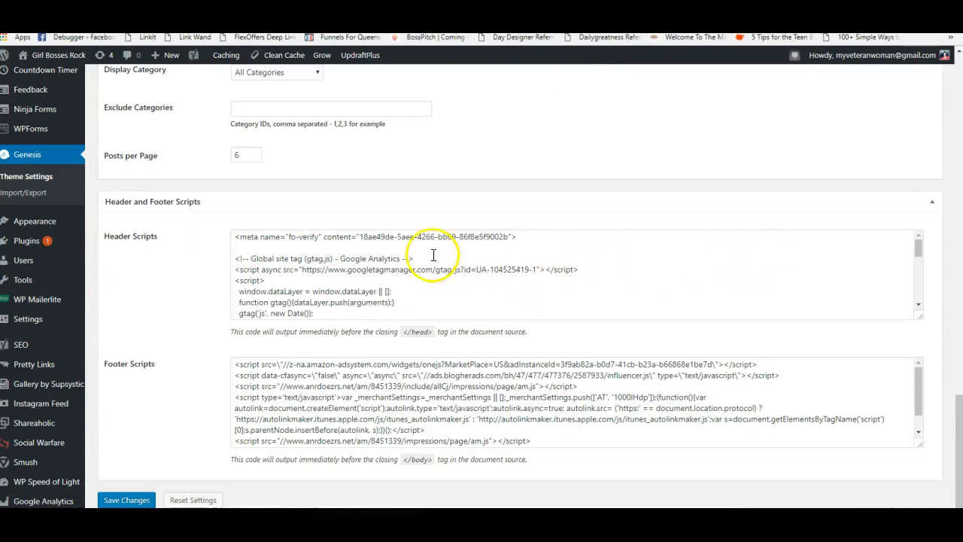
click(919, 249)
drag(919, 247, 920, 301)
click(386, 297)
key(Return)
key(Return)
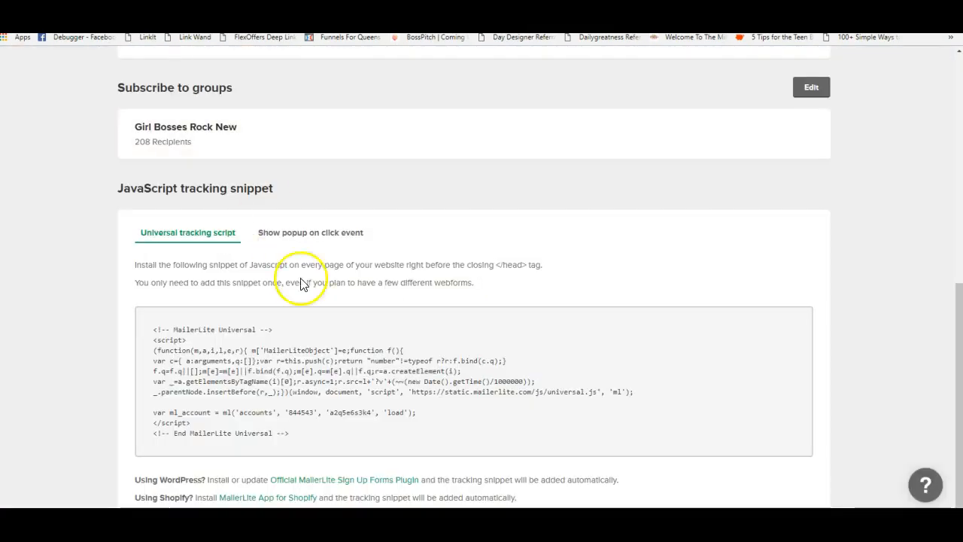
scroll(430, 210, up, 3)
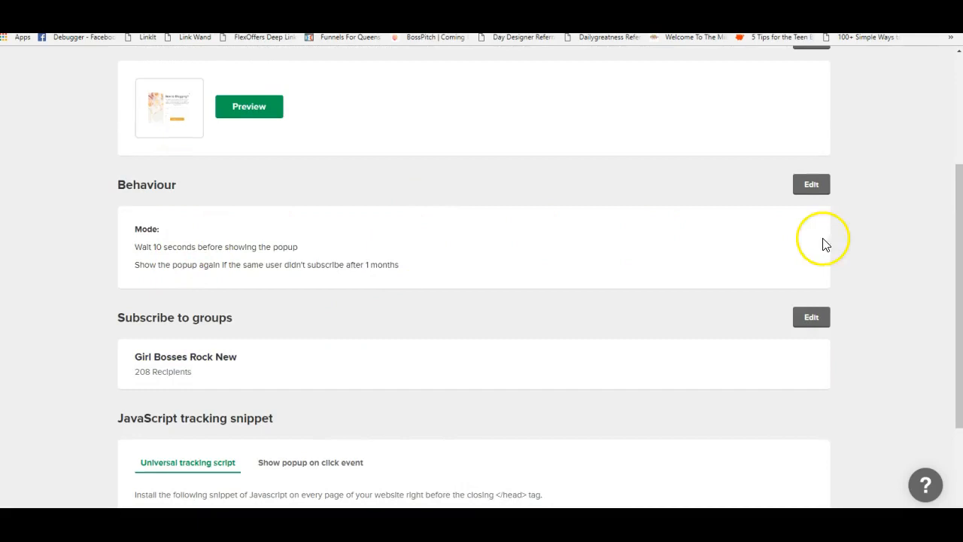
- Review the List Popup's Behaviour Mode, Frequency and Visibility, then return to the Forms list
click(821, 188)
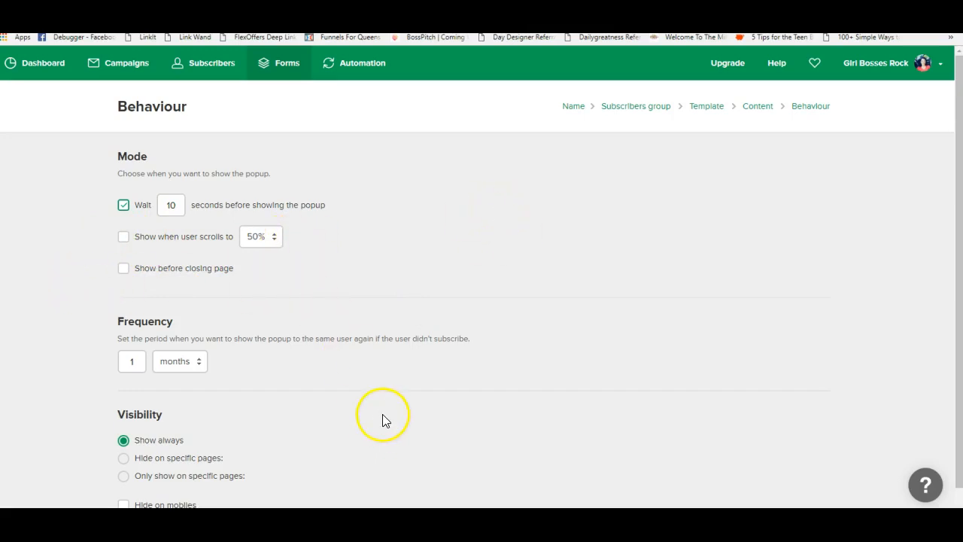
scroll(355, 395, down, 1)
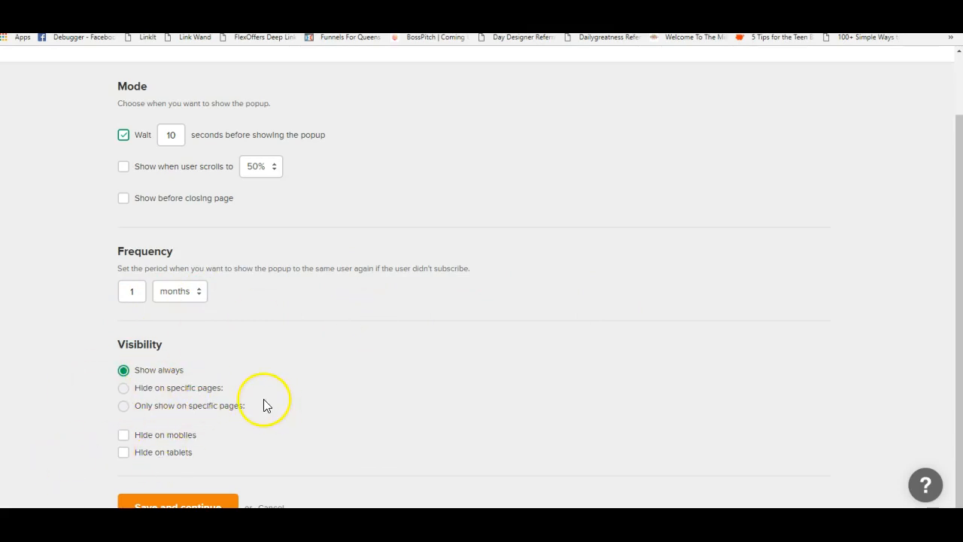
scroll(287, 386, up, 2)
scroll(282, 400, down, 2)
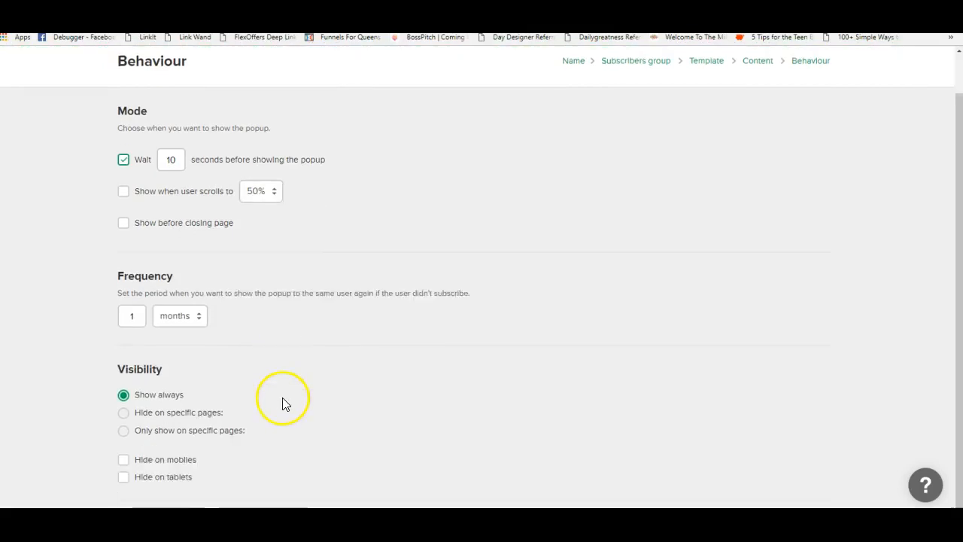
scroll(426, 421, up, 2)
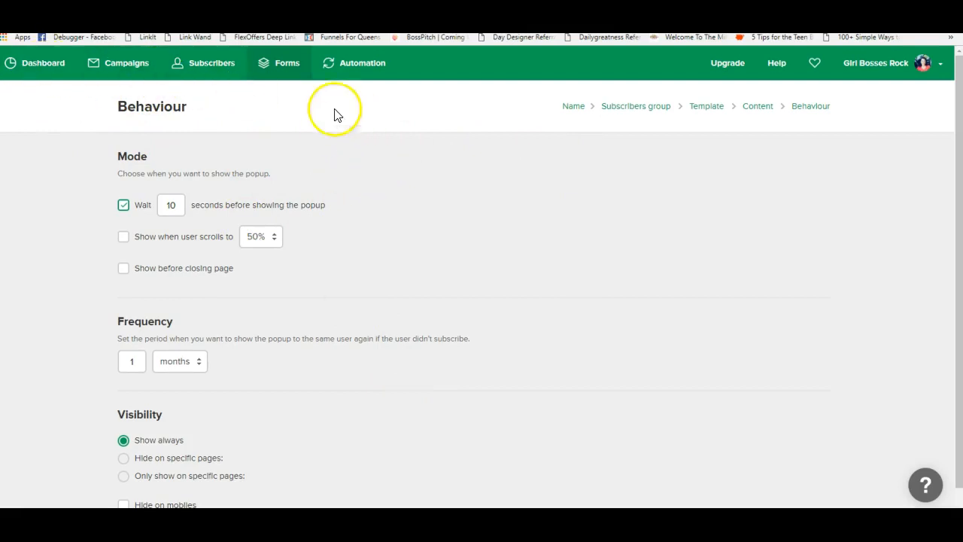
click(285, 68)
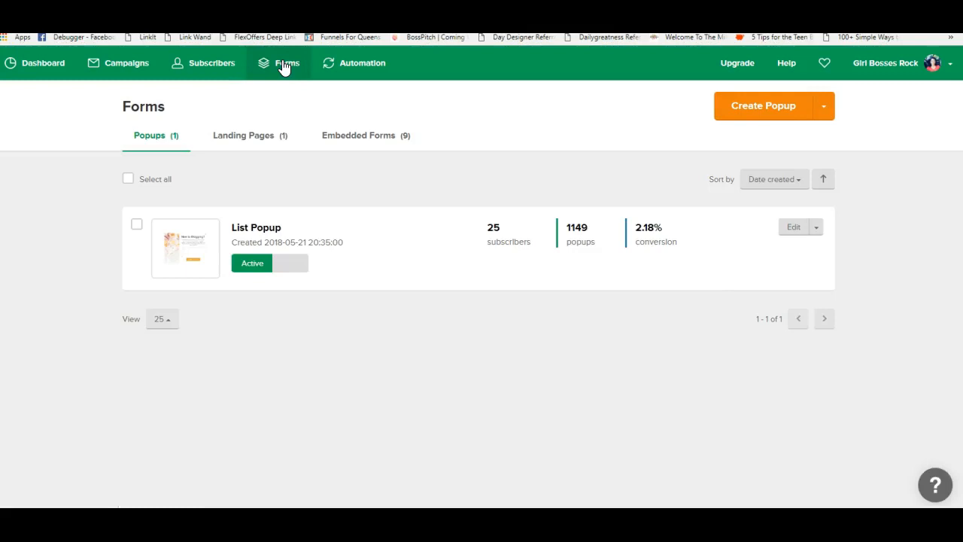